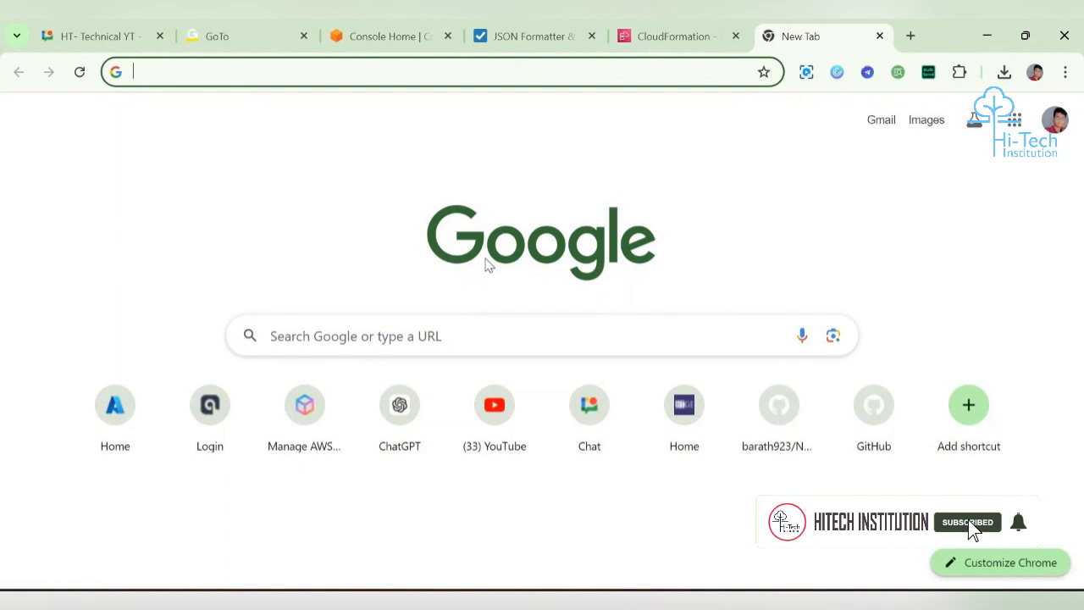
# Step: Open the Lightsail instances page at lightsail.aws.amazon.com/ls/webapp/home/instances
pyautogui.click(605, 74)
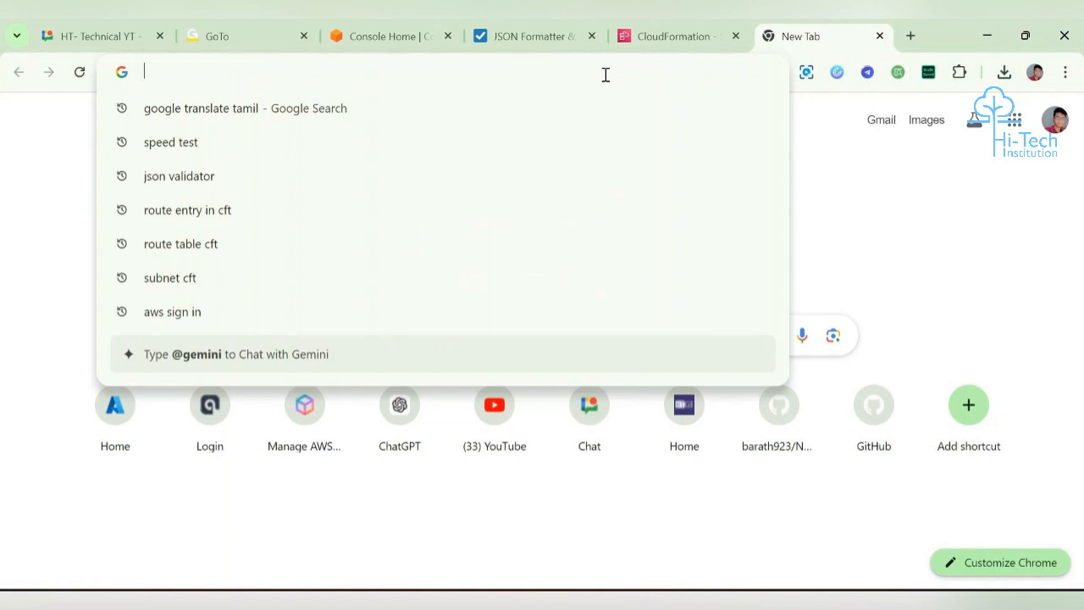
pyautogui.write('l')
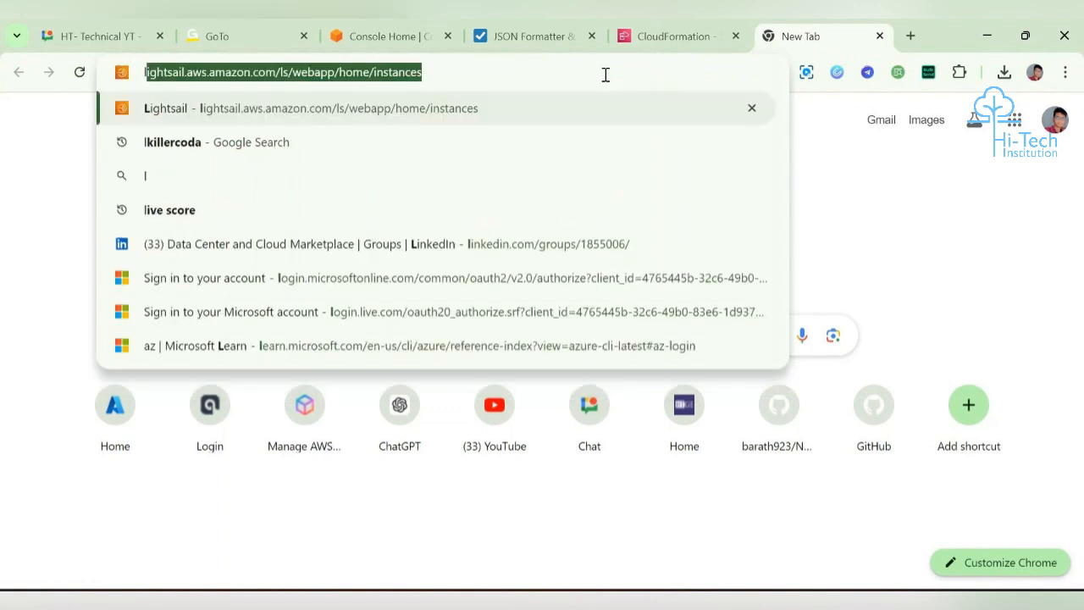
pyautogui.press('Right')
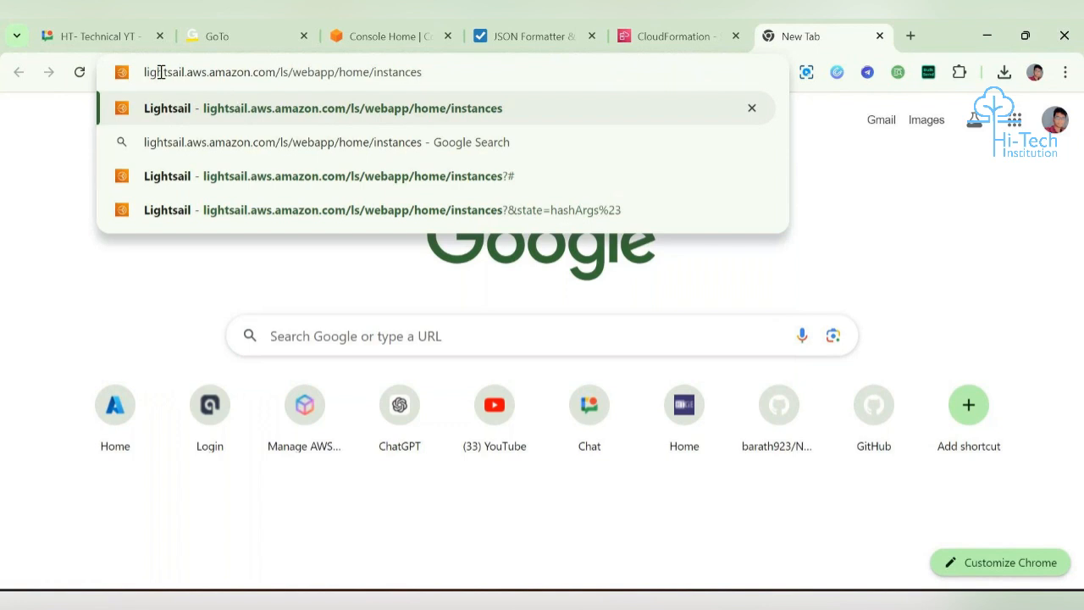
pyautogui.moveTo(142, 73); pyautogui.dragTo(277, 73)
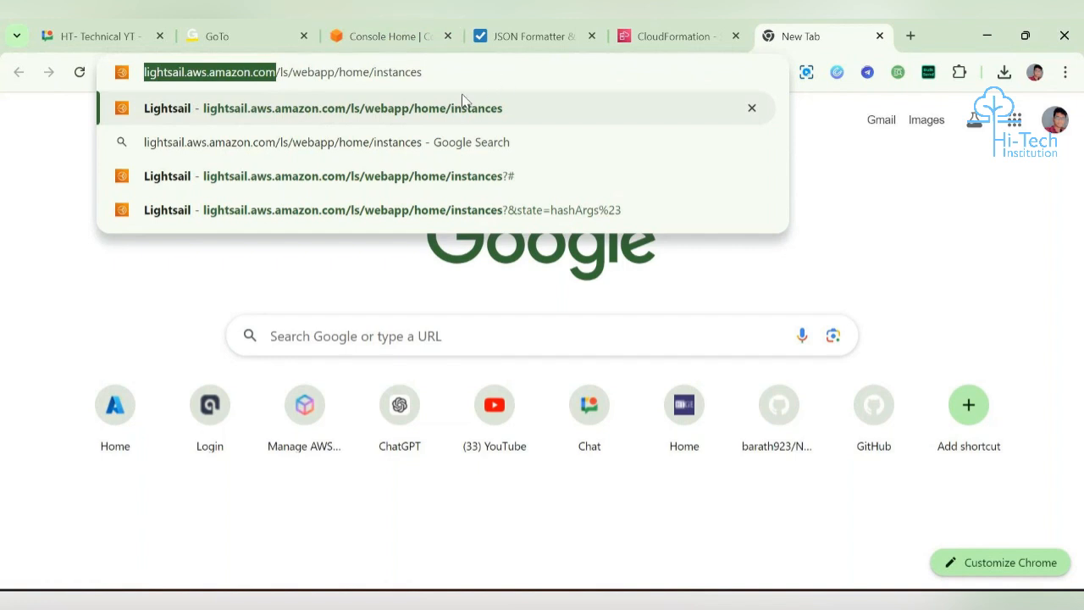
pyautogui.click(188, 76)
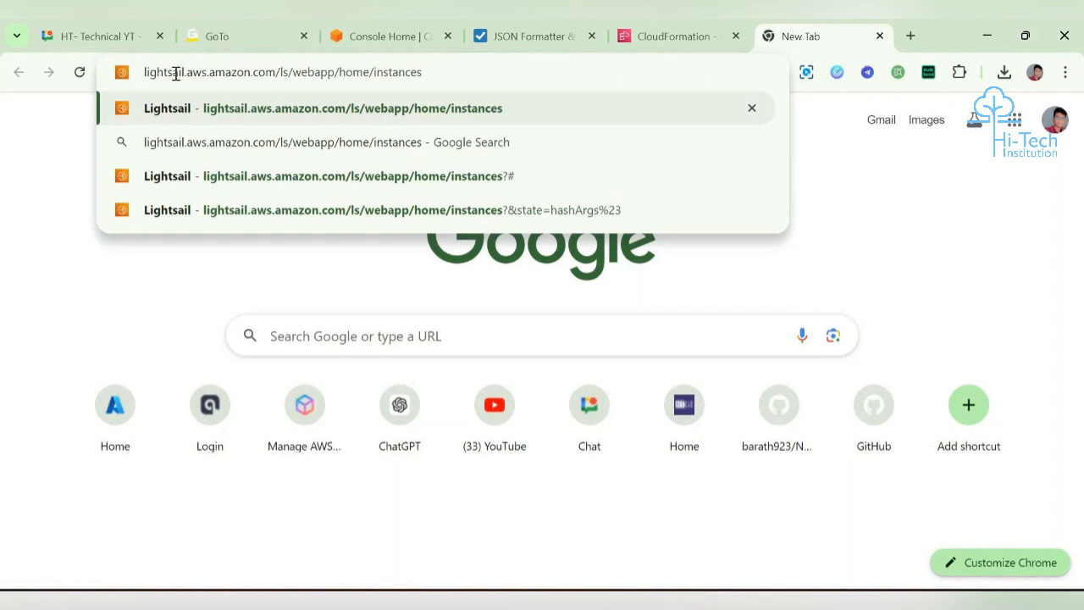
pyautogui.doubleClick(172, 73)
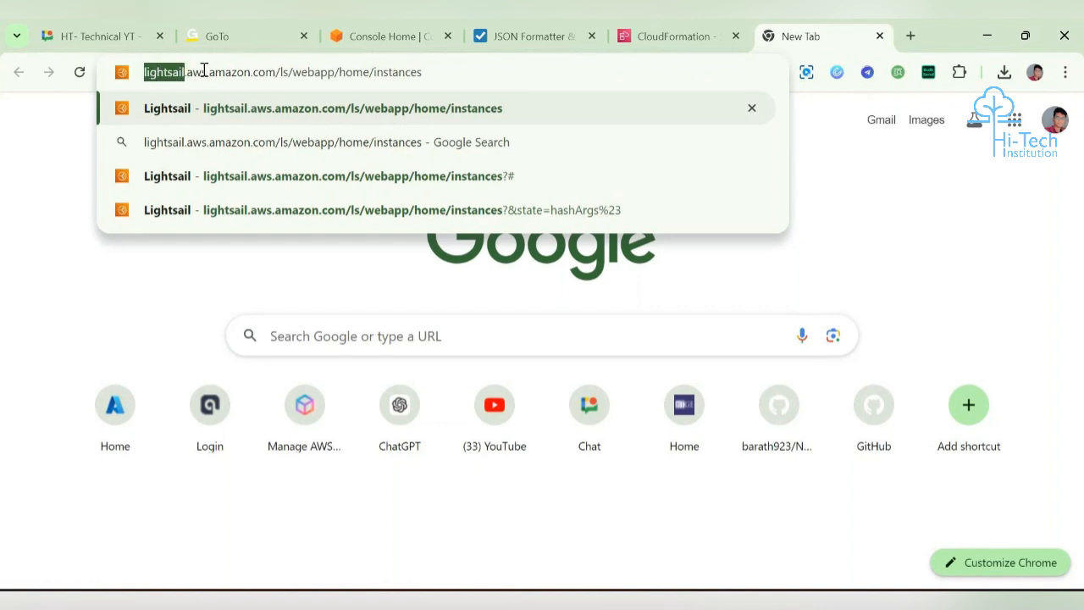
pyautogui.press('Return')
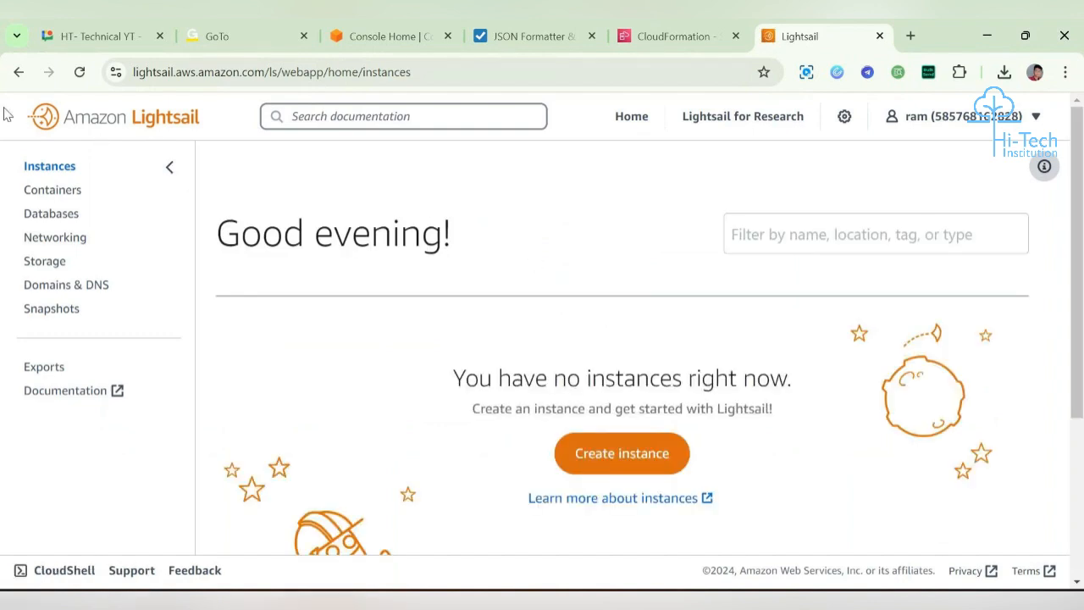
# Step: Start creating a new instance from the Lightsail Instances page
pyautogui.moveTo(7, 114); pyautogui.dragTo(204, 117)
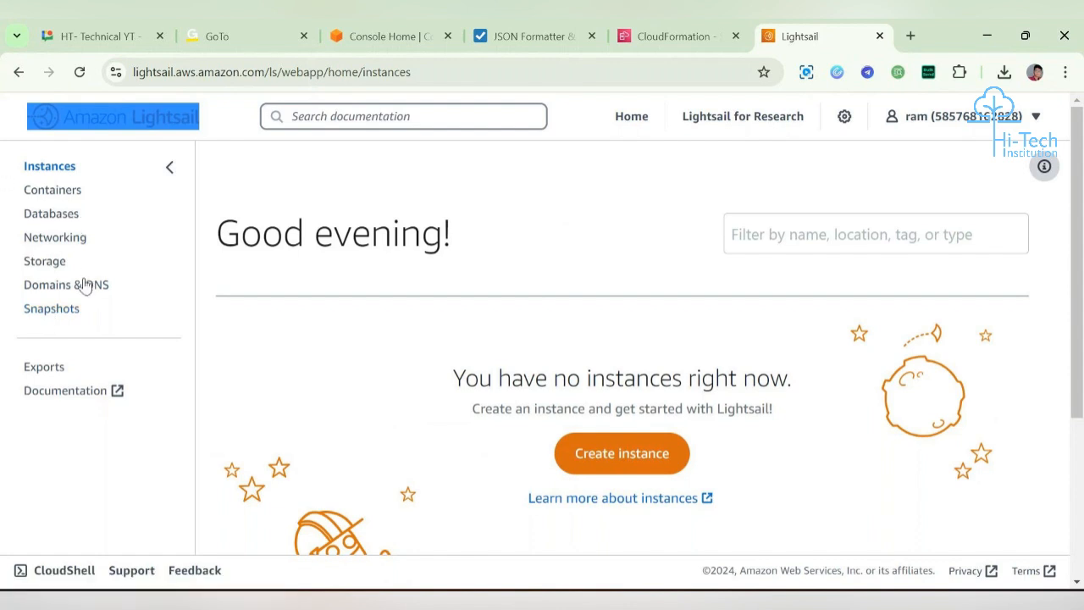
pyautogui.click(151, 324)
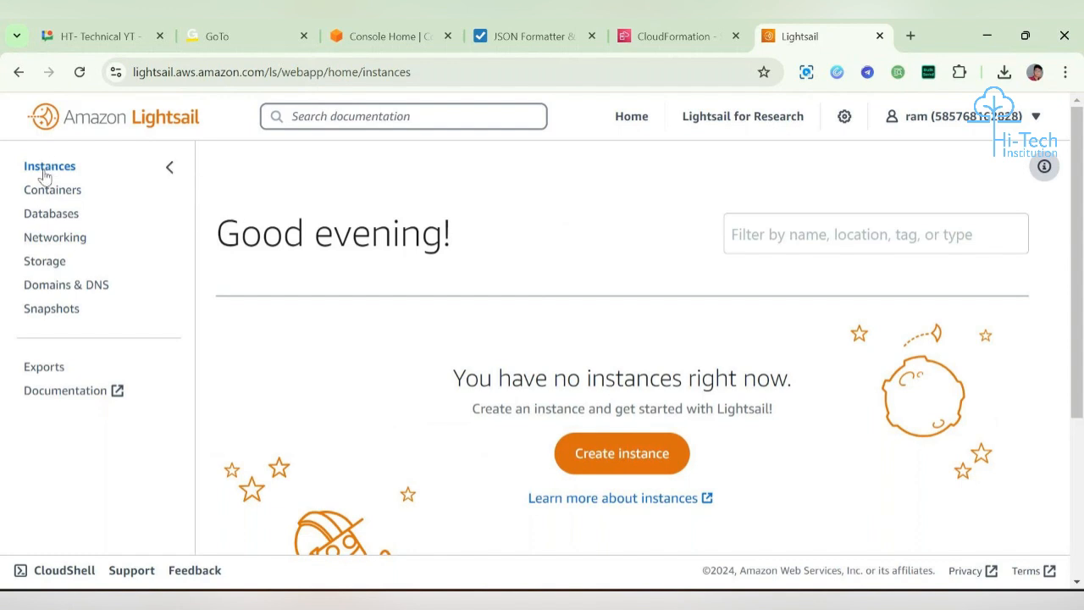
pyautogui.moveTo(23, 165); pyautogui.dragTo(104, 173)
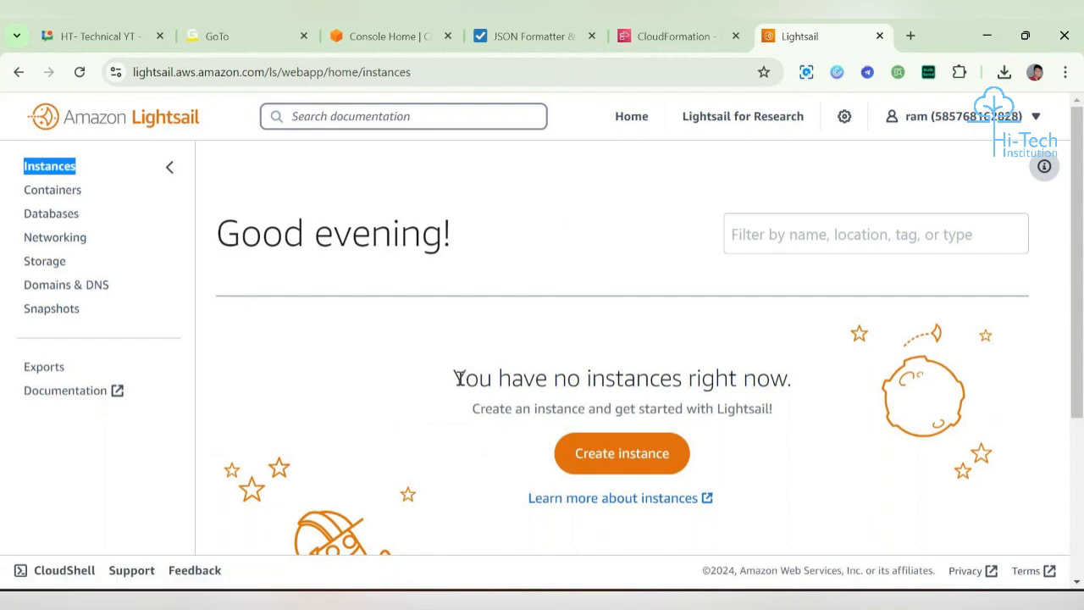
pyautogui.moveTo(458, 378); pyautogui.dragTo(782, 426)
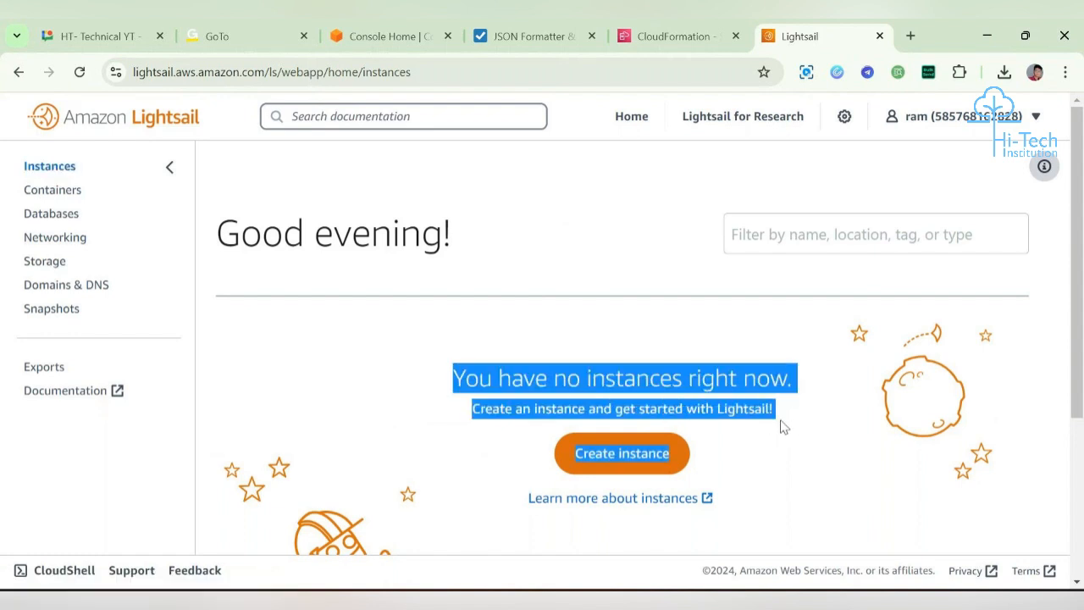
pyautogui.click(647, 347)
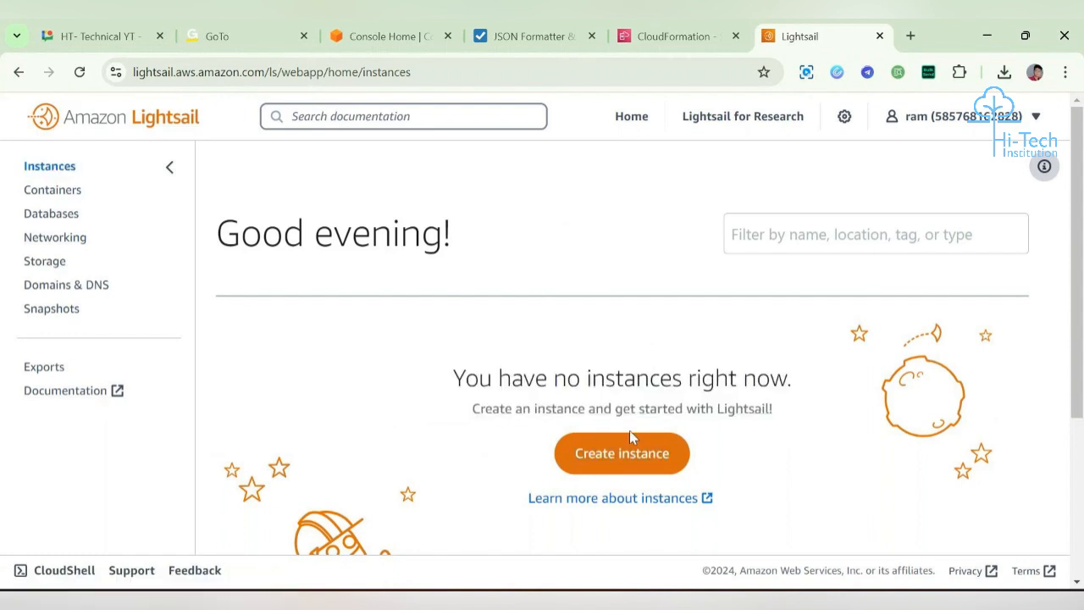
pyautogui.click(625, 455)
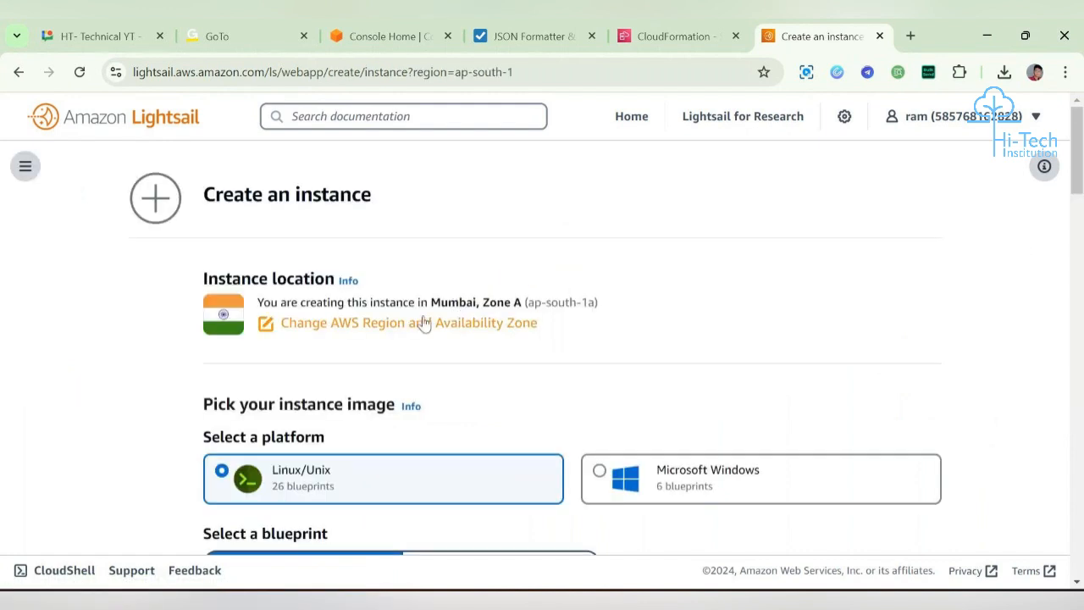
# Step: Open the Region choices for the instance location and choose Mumbai (ap-south-1)
pyautogui.moveTo(201, 262); pyautogui.dragTo(358, 273)
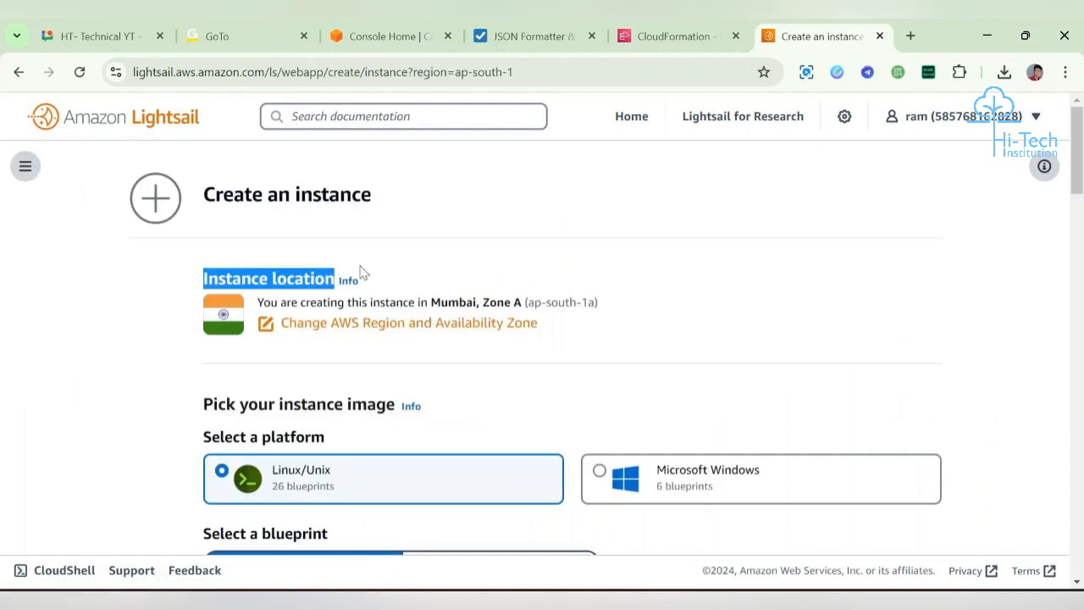
pyautogui.scroll(-1, 417, 264)
pyautogui.scroll(-1, 417, 264)
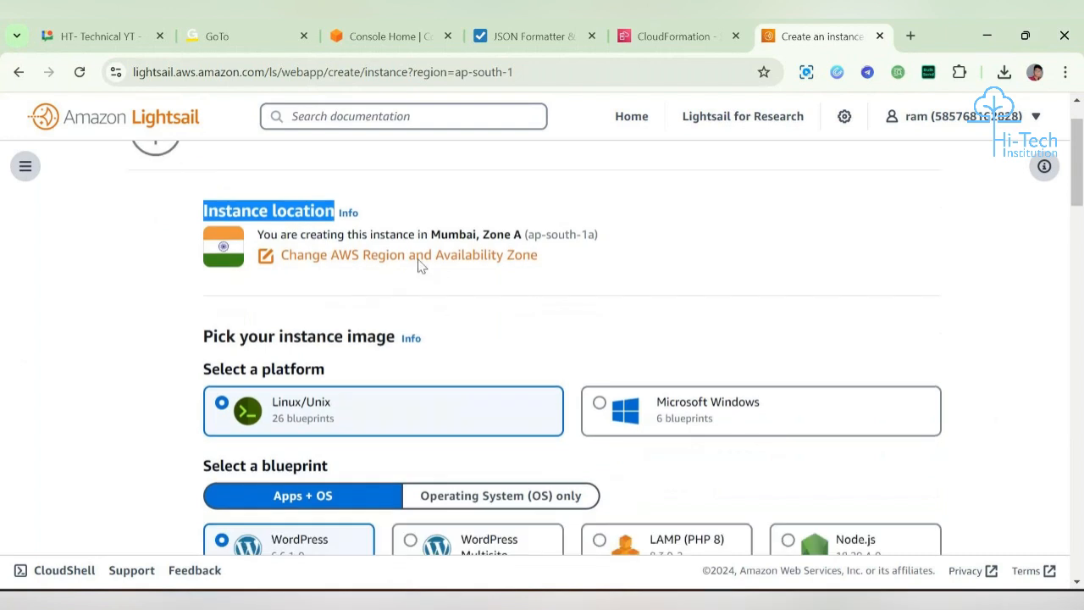
pyautogui.click(393, 259)
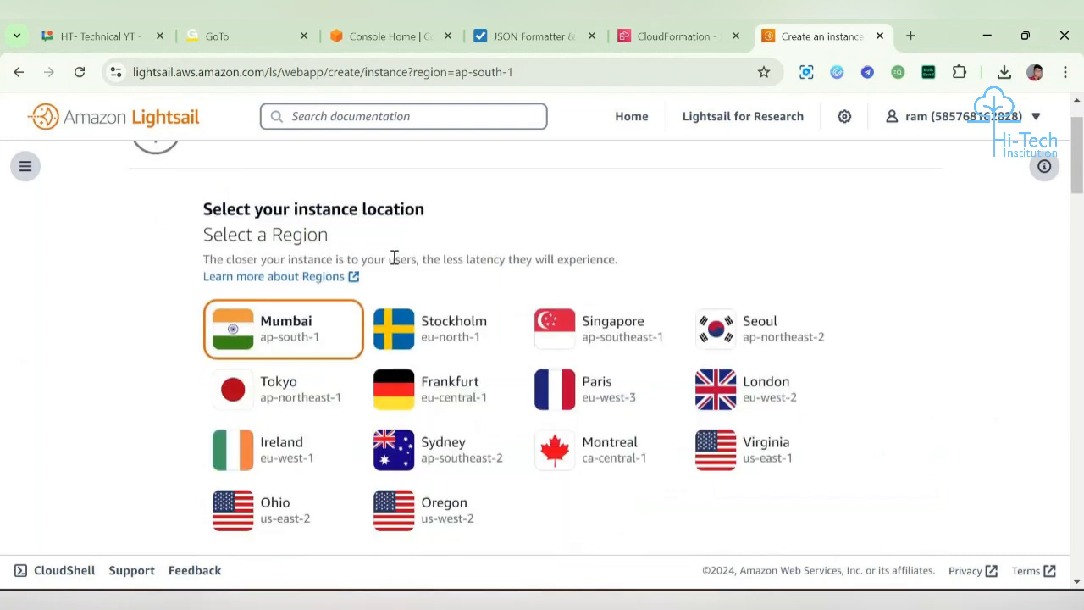
pyautogui.scroll(-2, 462, 259)
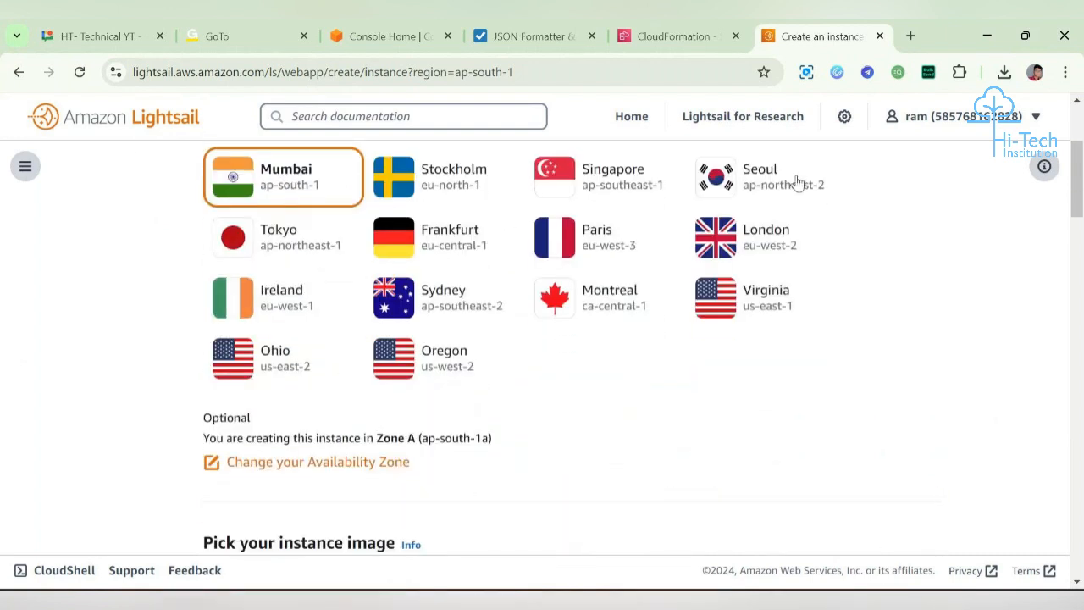
pyautogui.scroll(1, 614, 384)
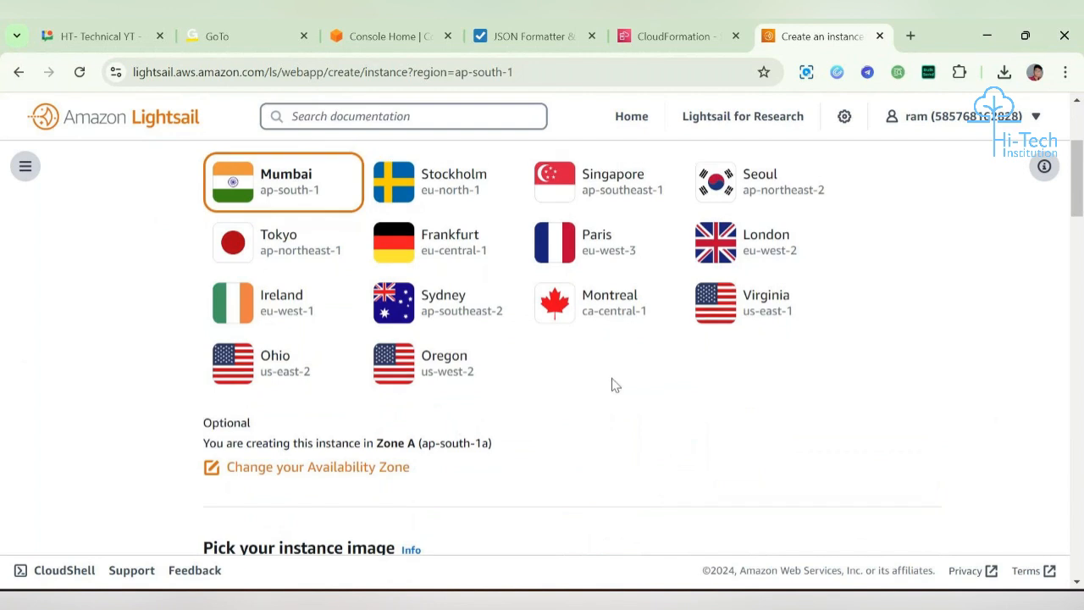
pyautogui.scroll(-1, 533, 370)
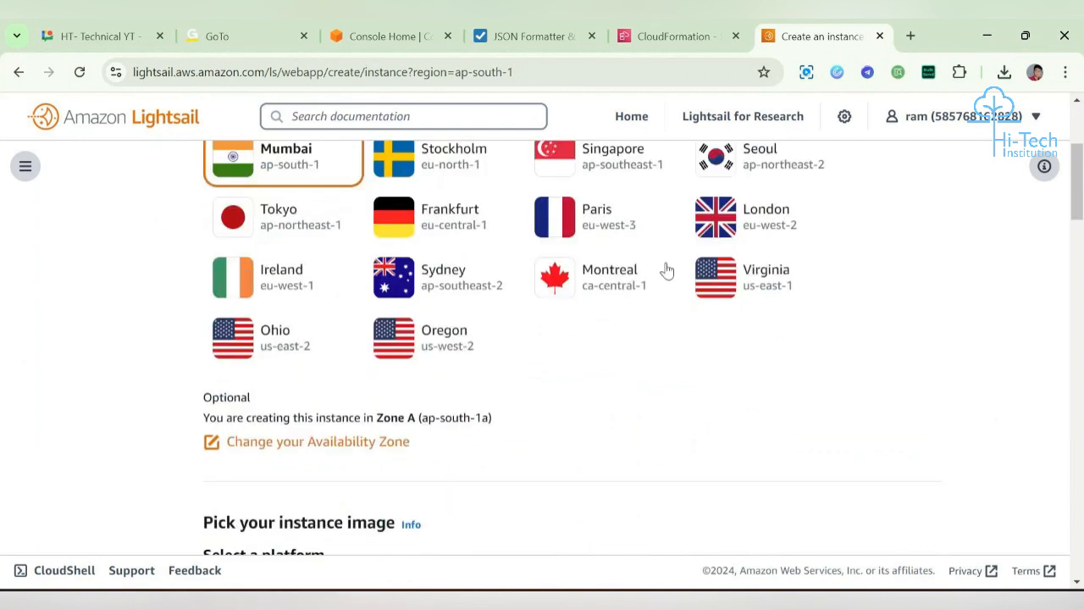
pyautogui.scroll(2, 667, 269)
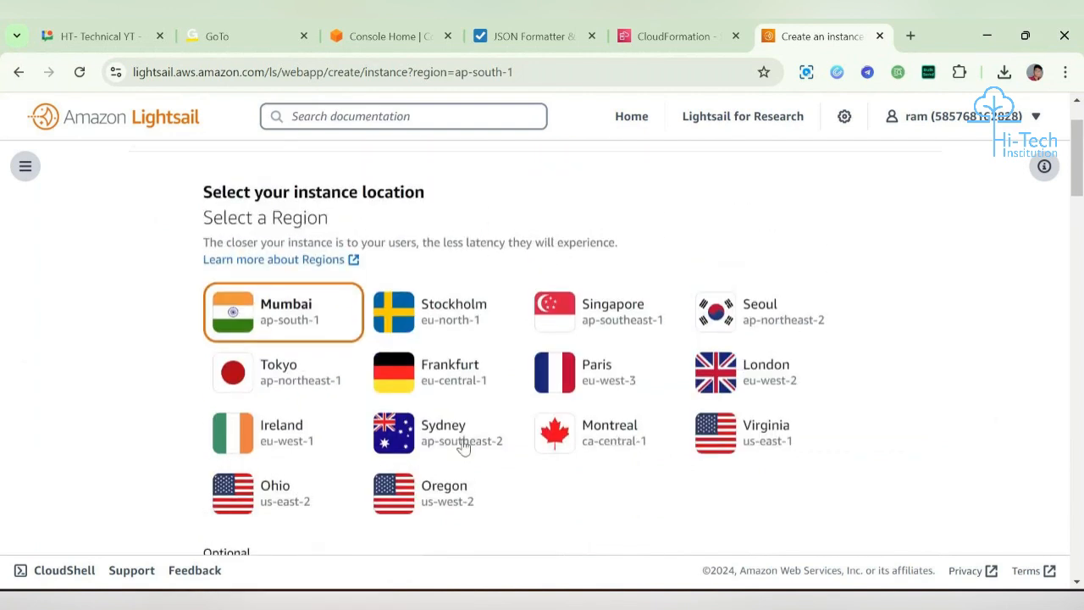
pyautogui.tripleClick(303, 320)
pyautogui.scroll(-3, 590, 212)
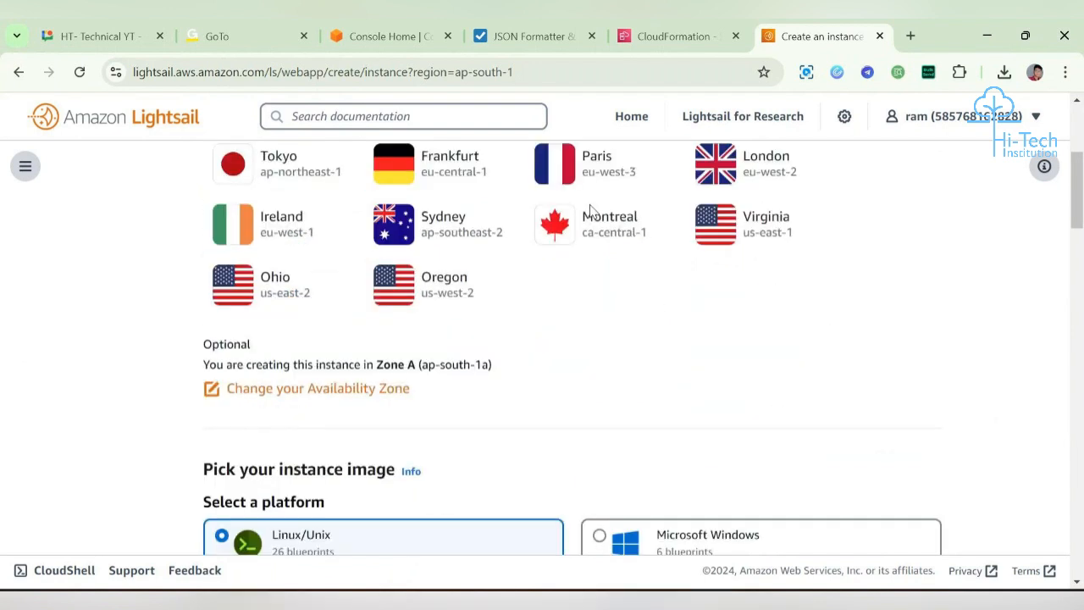
# Step: Show the Availability Zone choices and choose Zone A (ap-south-1a) for the instance
pyautogui.click(327, 388)
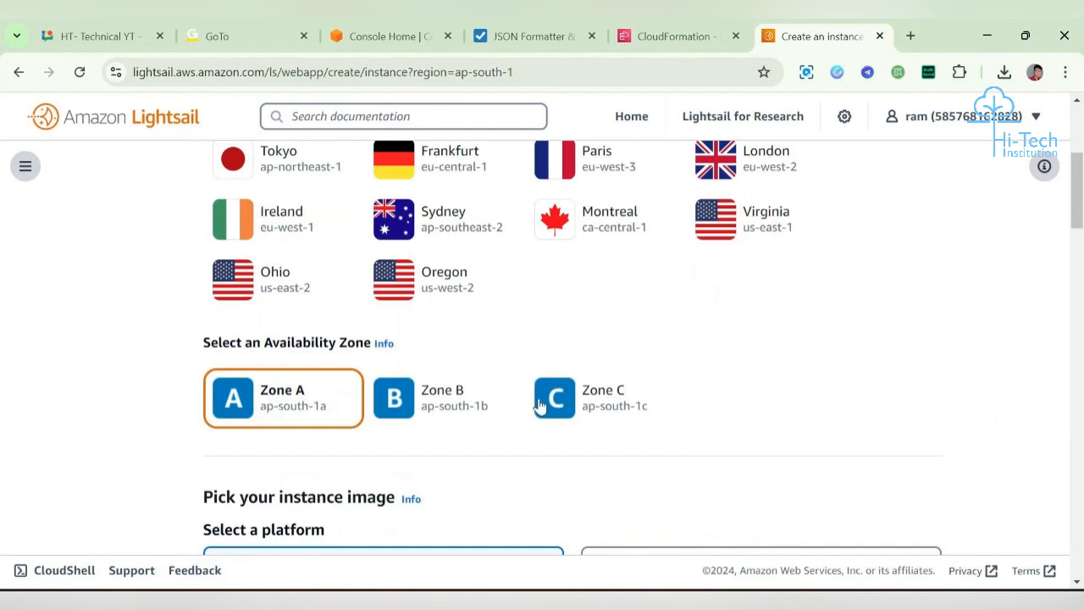
pyautogui.scroll(1, 322, 407)
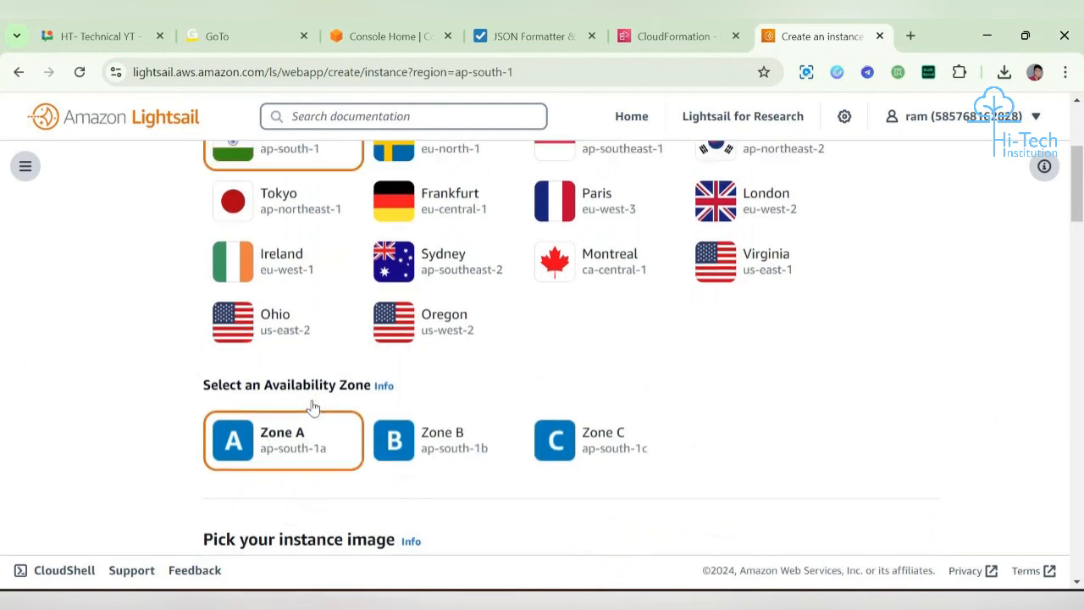
pyautogui.tripleClick(313, 513)
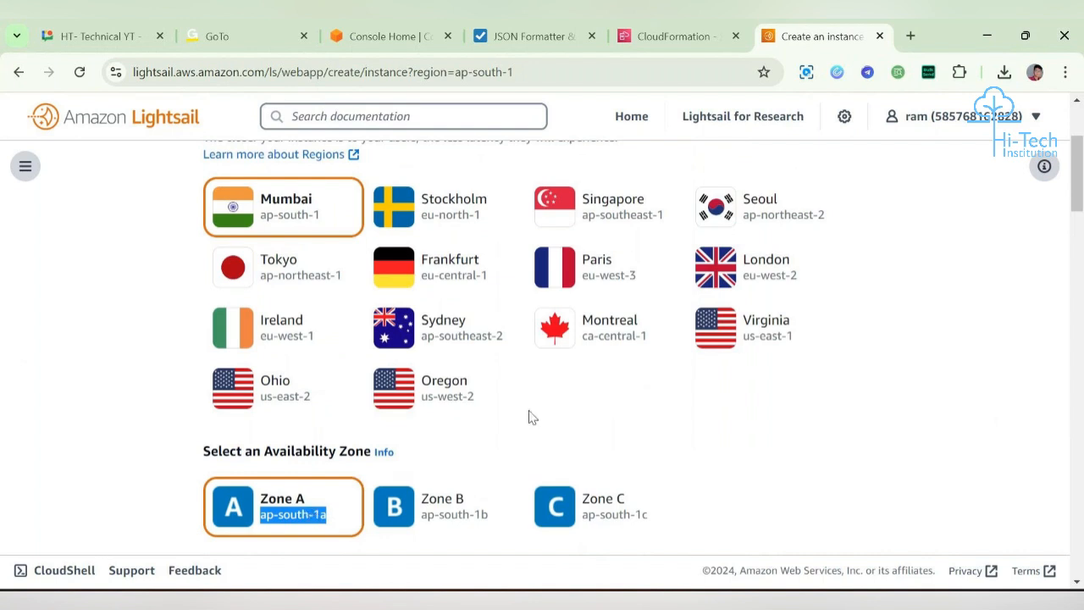
pyautogui.scroll(-3, 531, 417)
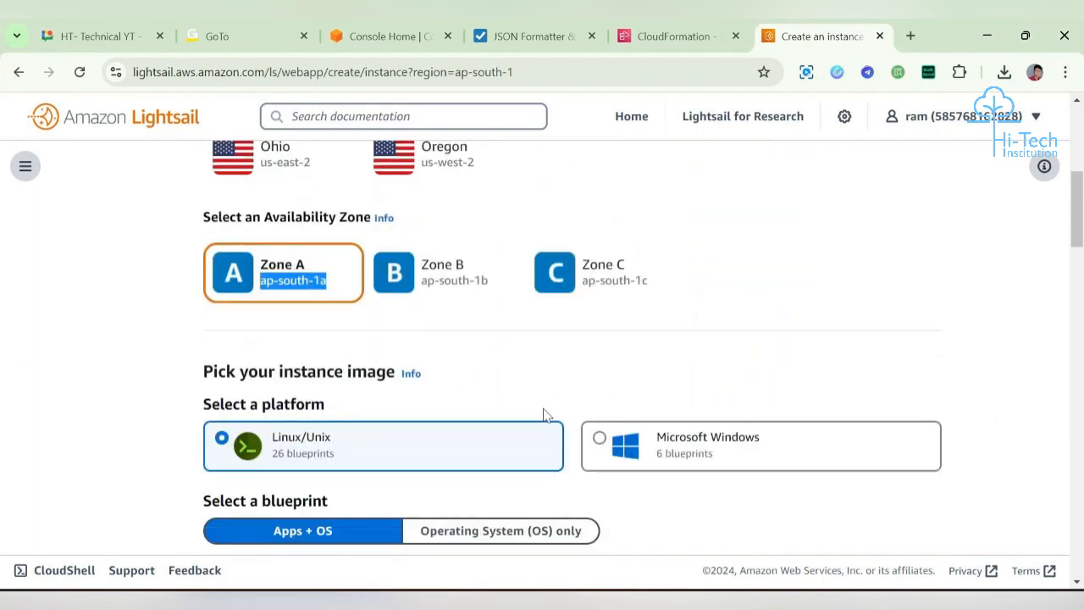
pyautogui.click(538, 333)
pyautogui.scroll(-1, 419, 365)
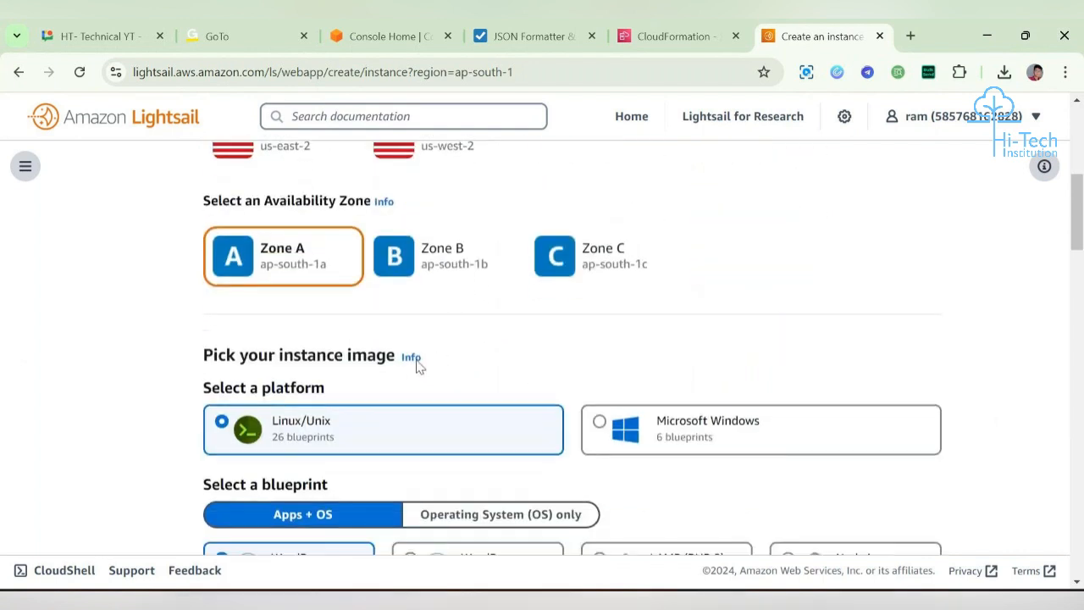
# Step: Switch the instance image to Microsoft Windows and review its Apps + OS and Operating System (OS) only blueprints
pyautogui.moveTo(198, 288); pyautogui.dragTo(398, 309)
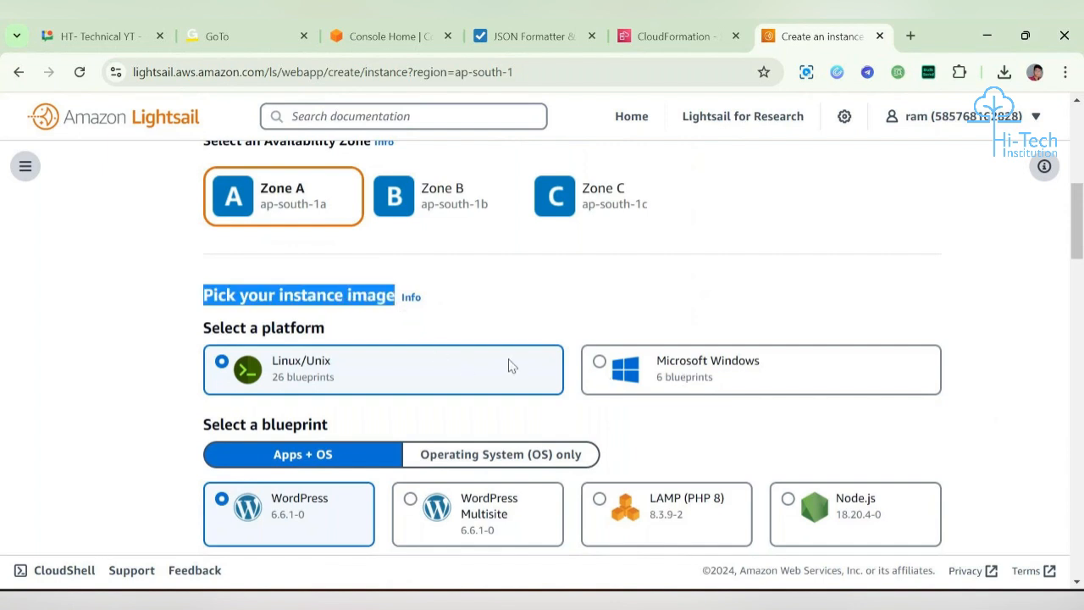
pyautogui.click(675, 360)
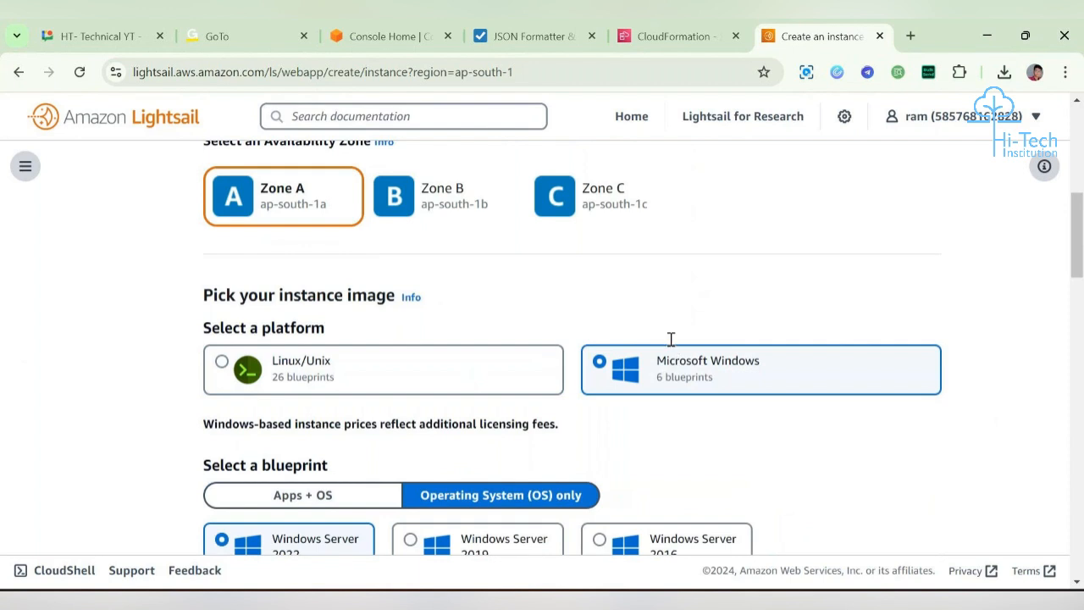
pyautogui.scroll(-3, 664, 322)
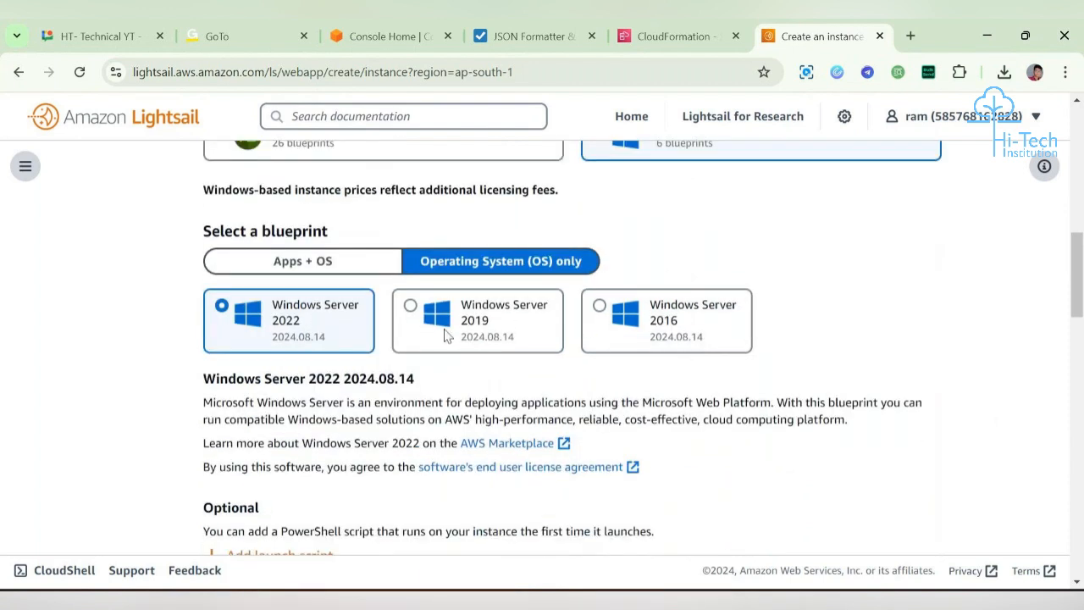
pyautogui.click(337, 265)
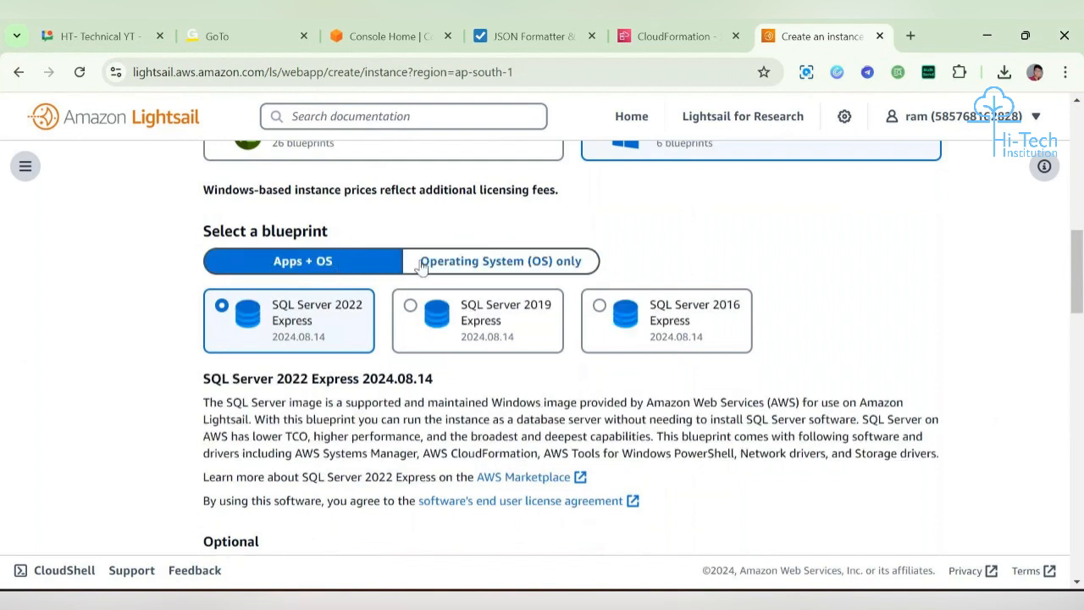
pyautogui.moveTo(270, 309); pyautogui.dragTo(335, 339)
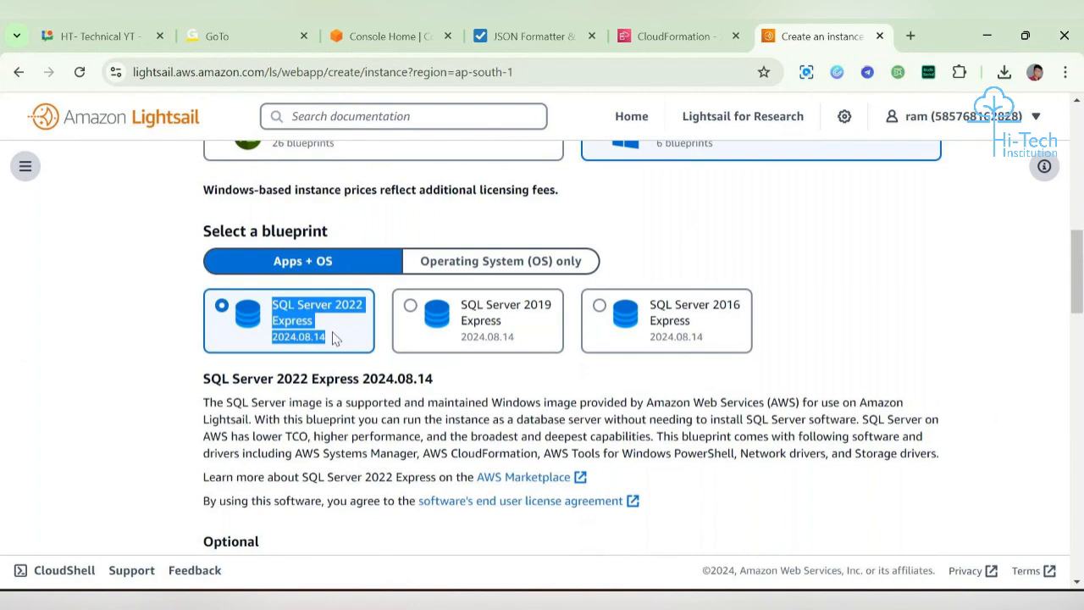
pyautogui.click(447, 269)
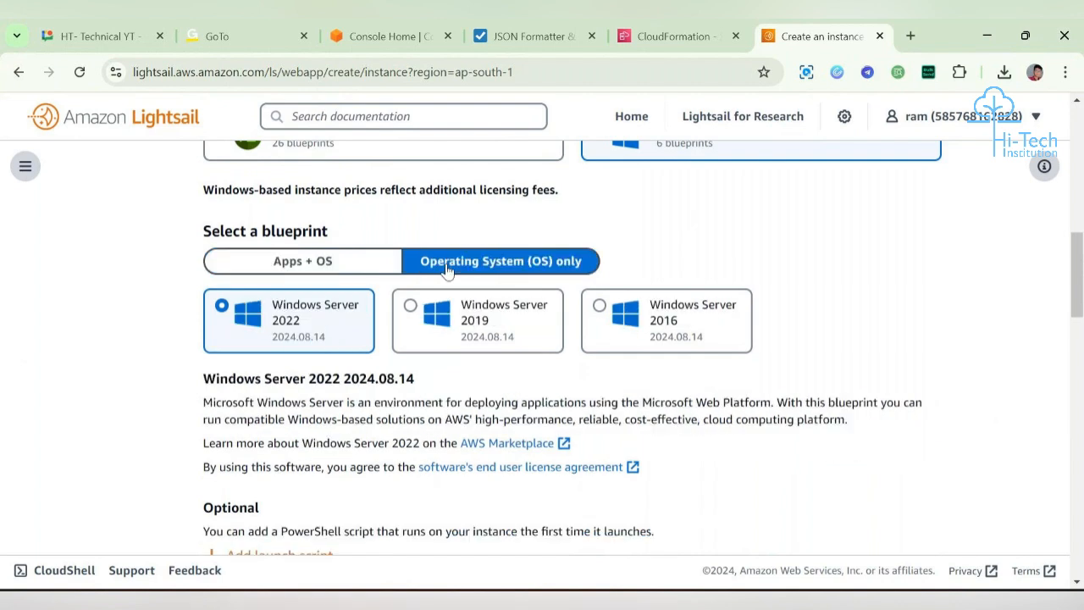
pyautogui.scroll(1, 669, 259)
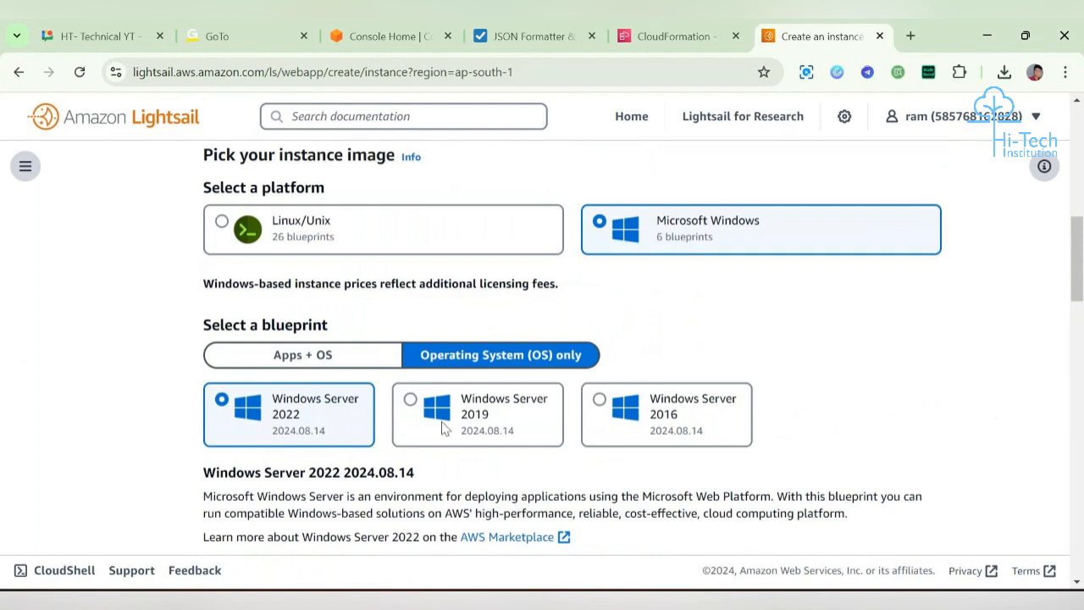
# Step: Select Linux/Unix as the platform for the instance image
pyautogui.click(446, 245)
pyautogui.tripleClick(285, 217)
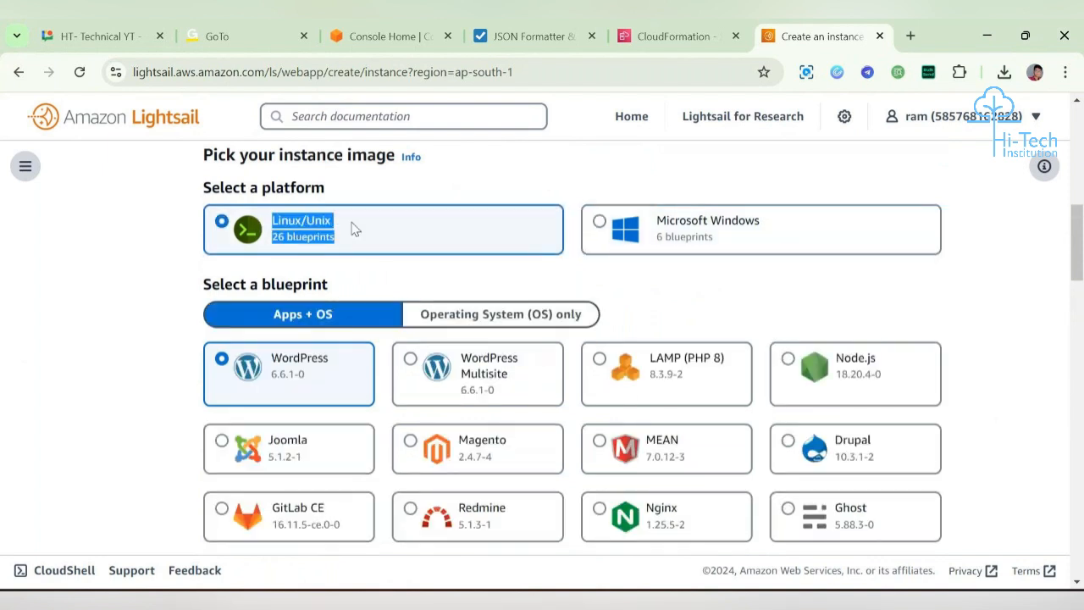
pyautogui.click(682, 317)
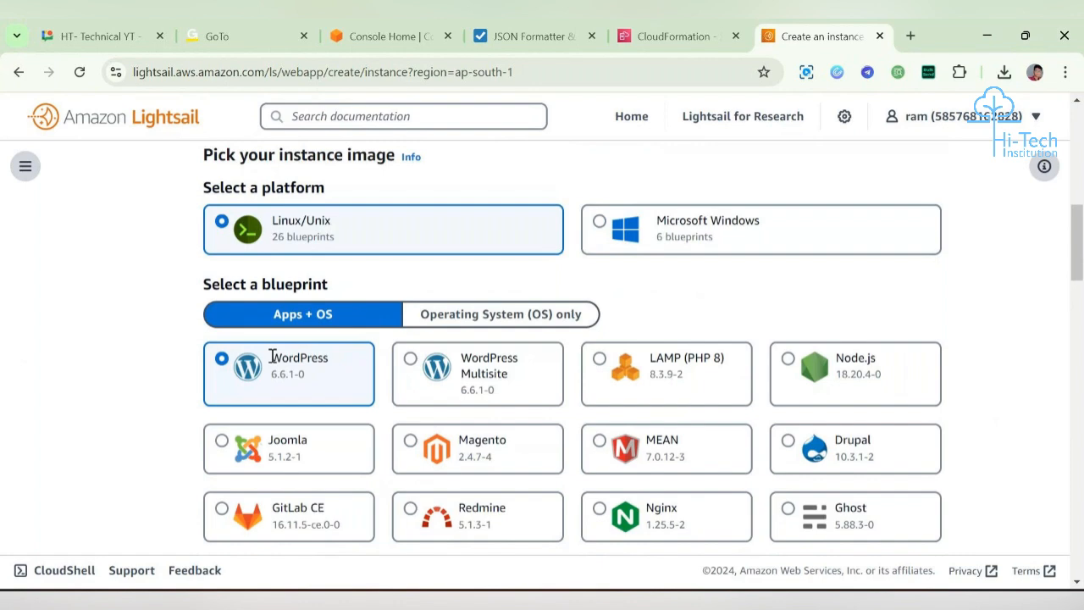
# Step: Examine the WordPress 6.6.1-0 blueprint and read its description below the blueprint list
pyautogui.moveTo(271, 357); pyautogui.dragTo(314, 382)
pyautogui.click(335, 384)
pyautogui.moveTo(308, 376); pyautogui.dragTo(273, 350)
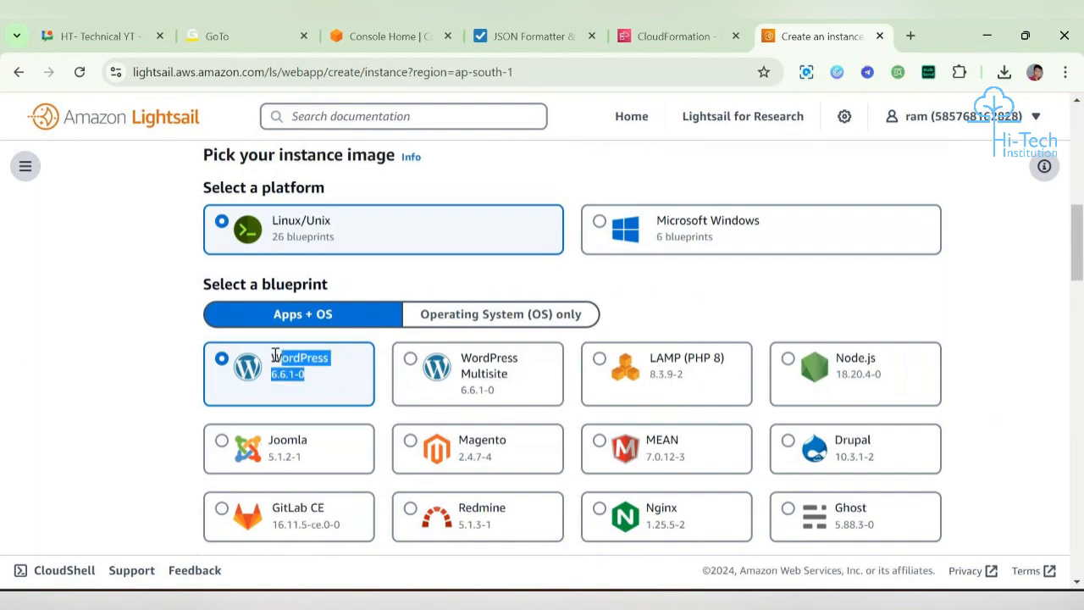
pyautogui.scroll(-1, 352, 379)
pyautogui.scroll(-3, 356, 384)
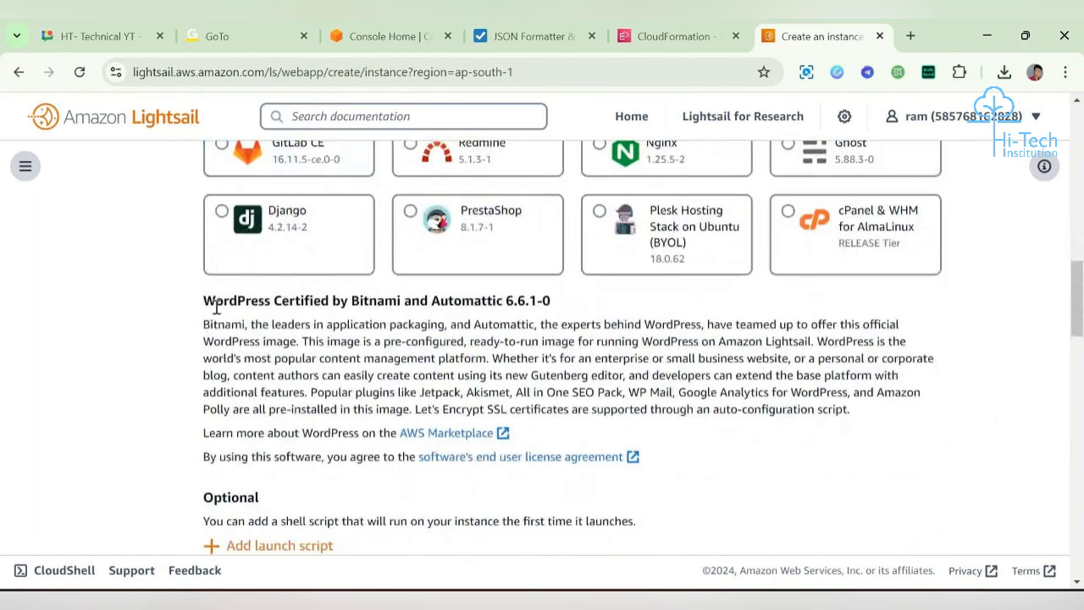
pyautogui.moveTo(203, 300); pyautogui.dragTo(581, 326)
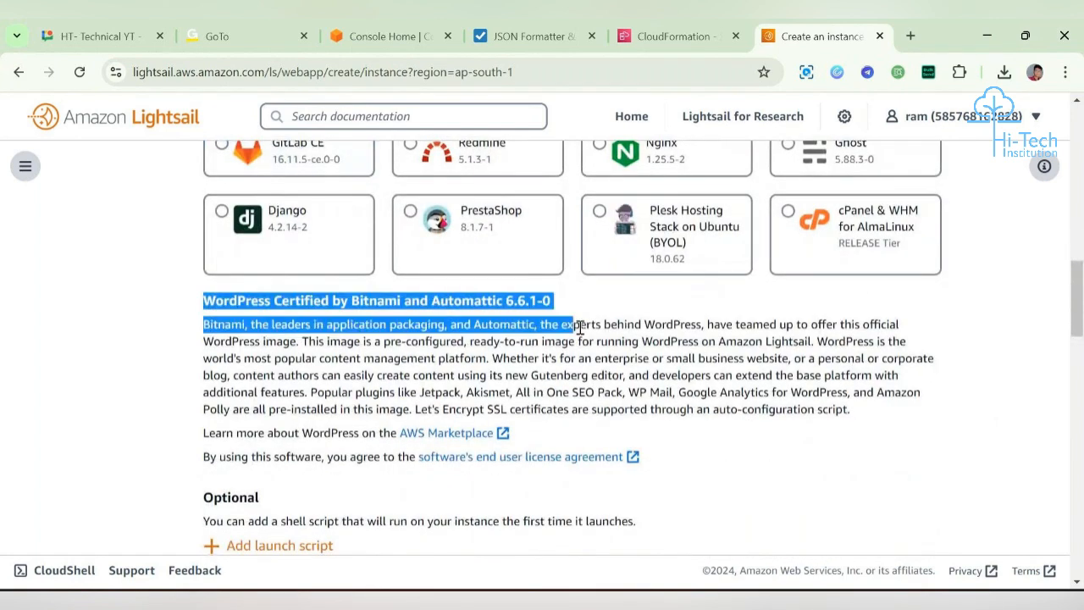
pyautogui.click(581, 326)
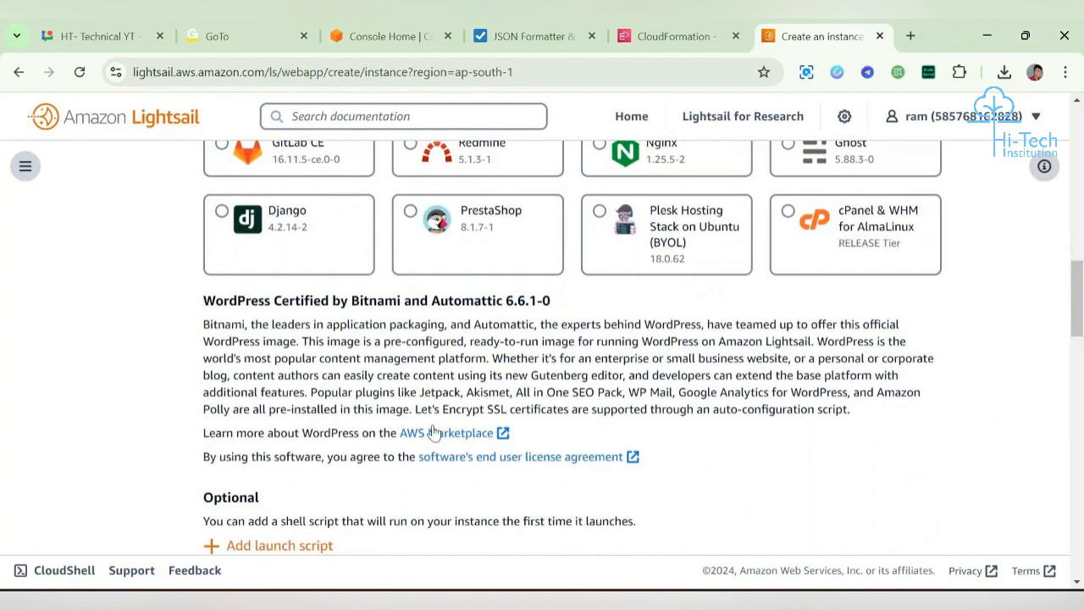
# Step: Read the Optional section about adding a shell script that runs at the instance's first launch
pyautogui.scroll(-2, 570, 437)
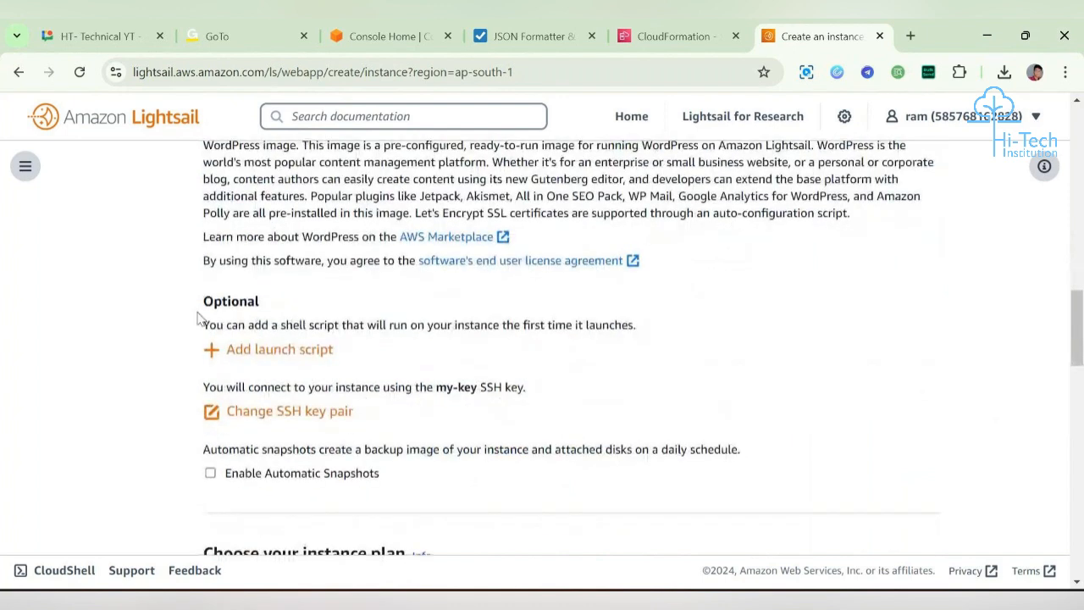
pyautogui.moveTo(197, 317); pyautogui.dragTo(651, 336)
pyautogui.click(582, 342)
pyautogui.moveTo(206, 294); pyautogui.dragTo(305, 309)
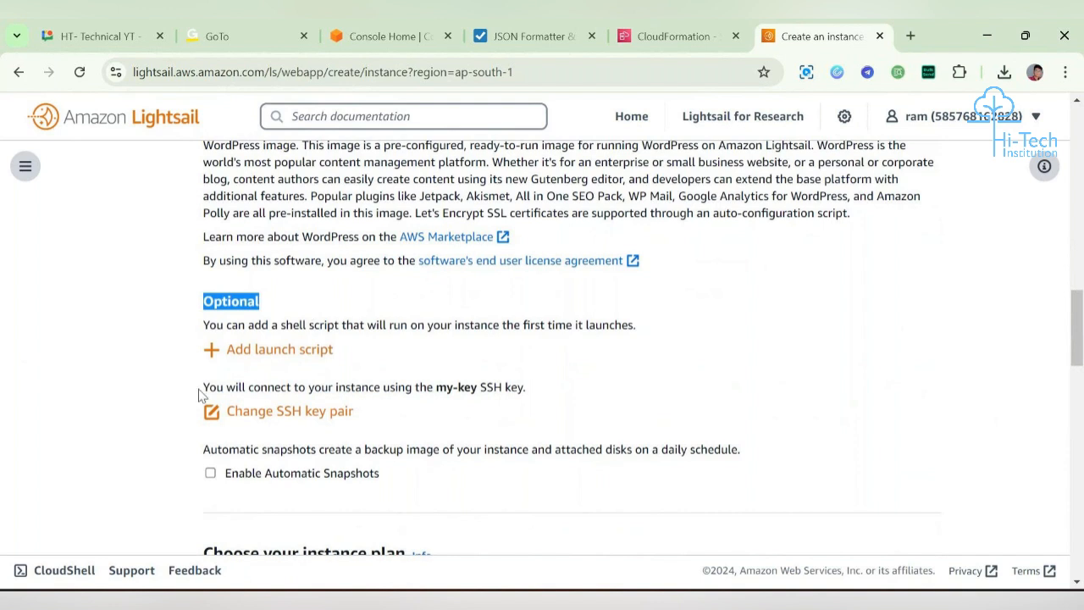
# Step: Open the SSH key pair settings for the instance and review the key choices
pyautogui.moveTo(201, 389); pyautogui.dragTo(429, 407)
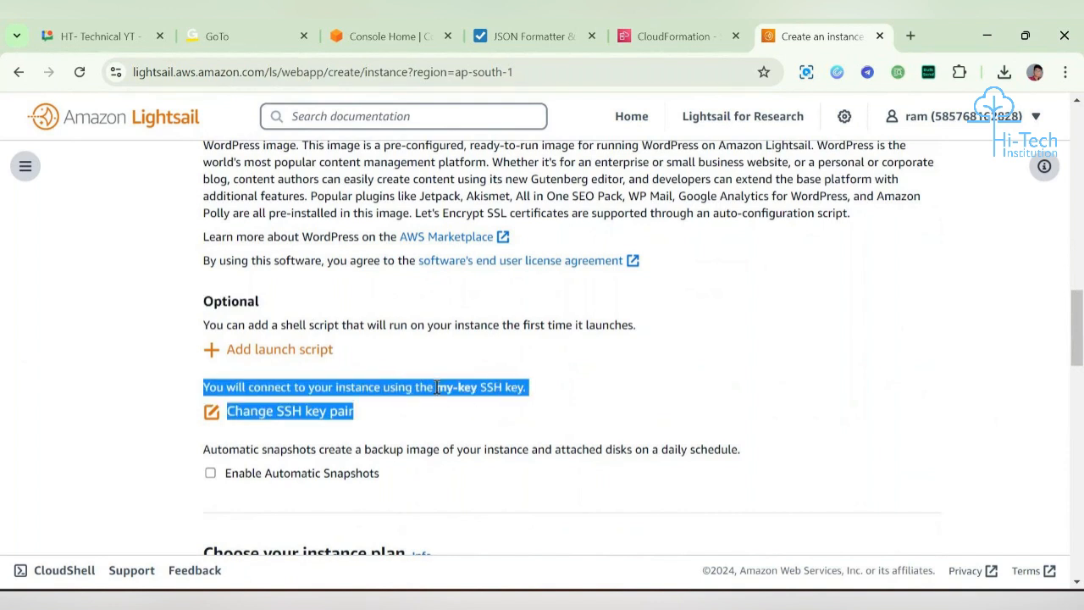
pyautogui.click(214, 414)
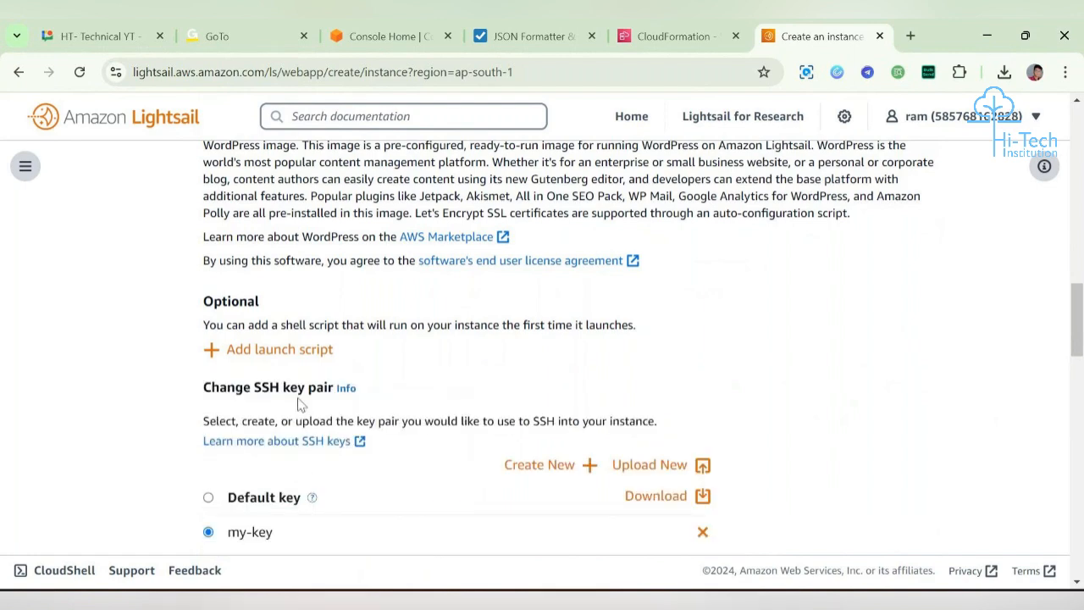
pyautogui.scroll(-2, 387, 399)
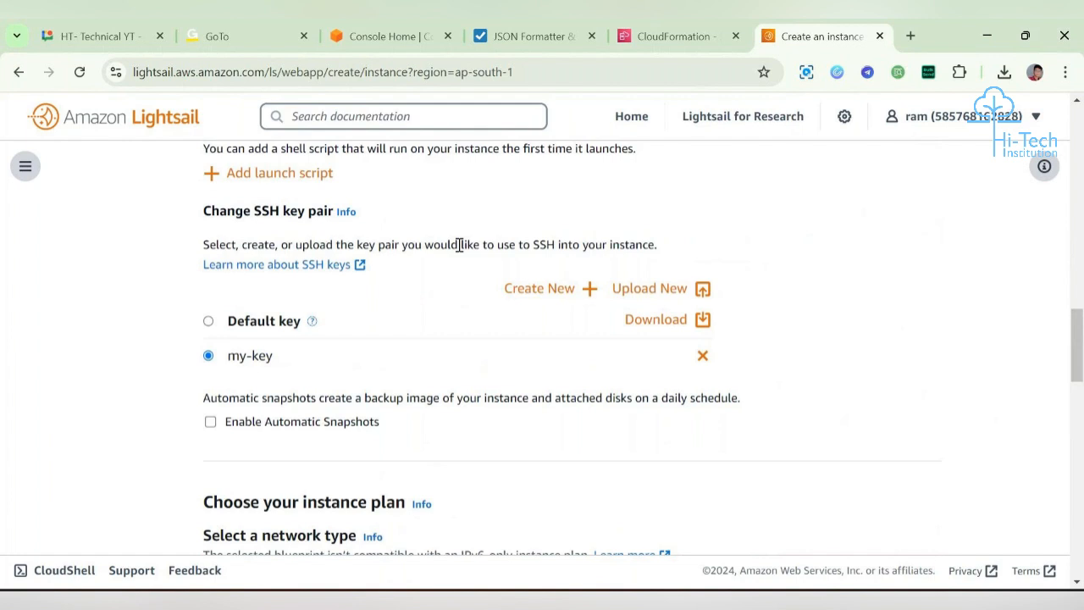
pyautogui.scroll(3, 600, 198)
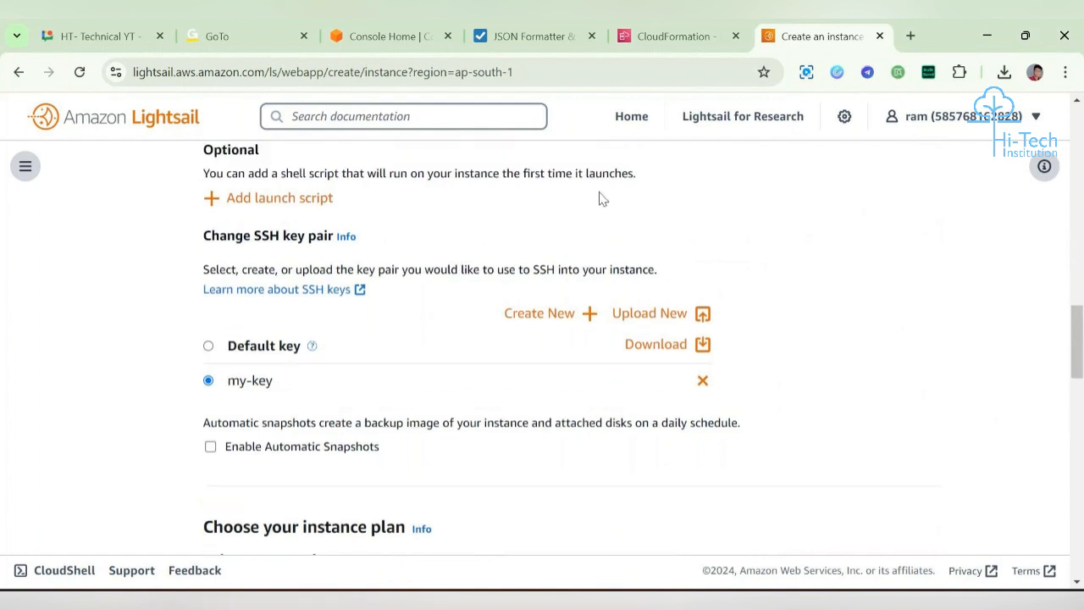
pyautogui.scroll(1, 559, 178)
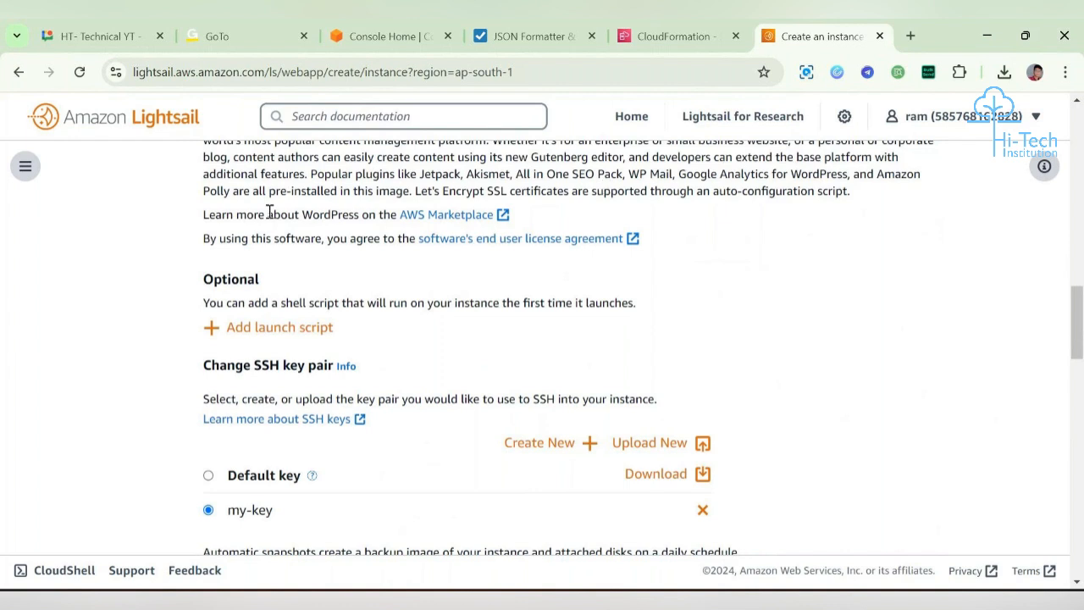
pyautogui.scroll(-4, 409, 276)
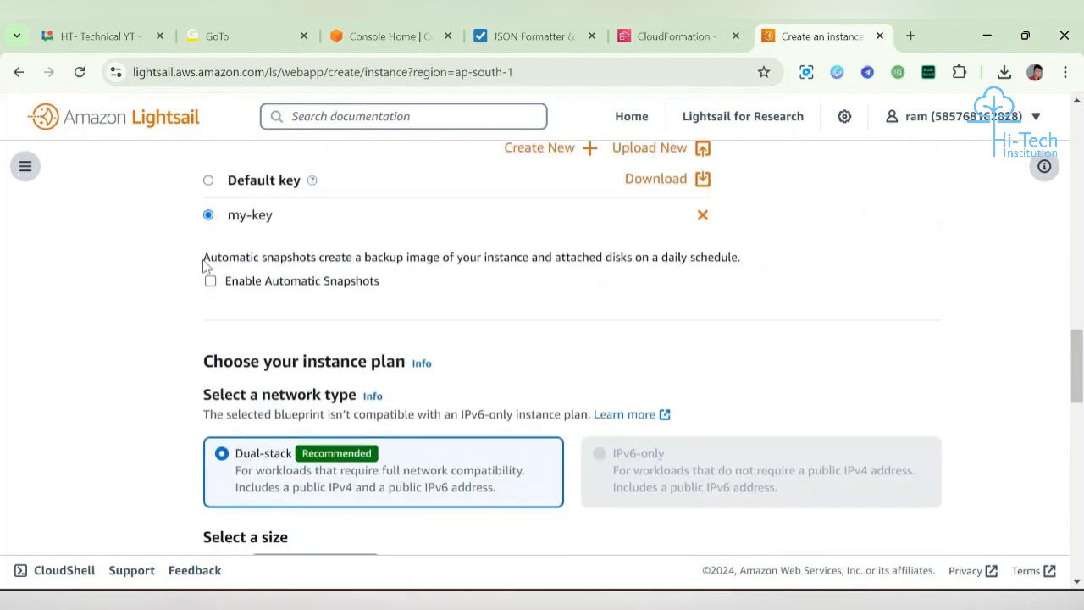
# Step: Enable Automatic Snapshots to inspect the snapshot time settings, and disable the option again
pyautogui.moveTo(204, 257); pyautogui.dragTo(675, 258)
pyautogui.moveTo(759, 265); pyautogui.dragTo(499, 274)
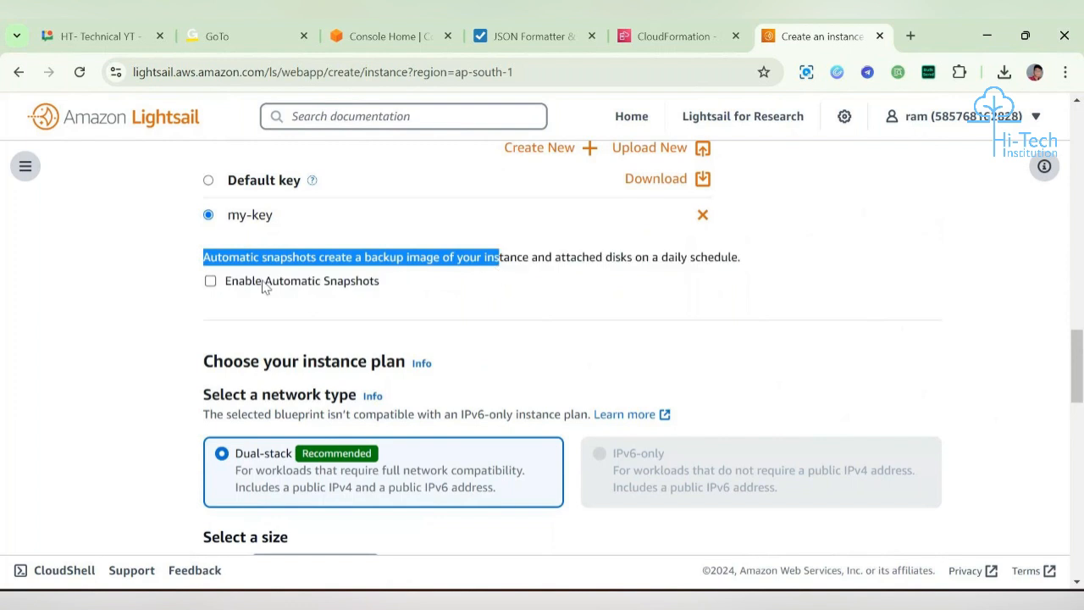
pyautogui.click(210, 282)
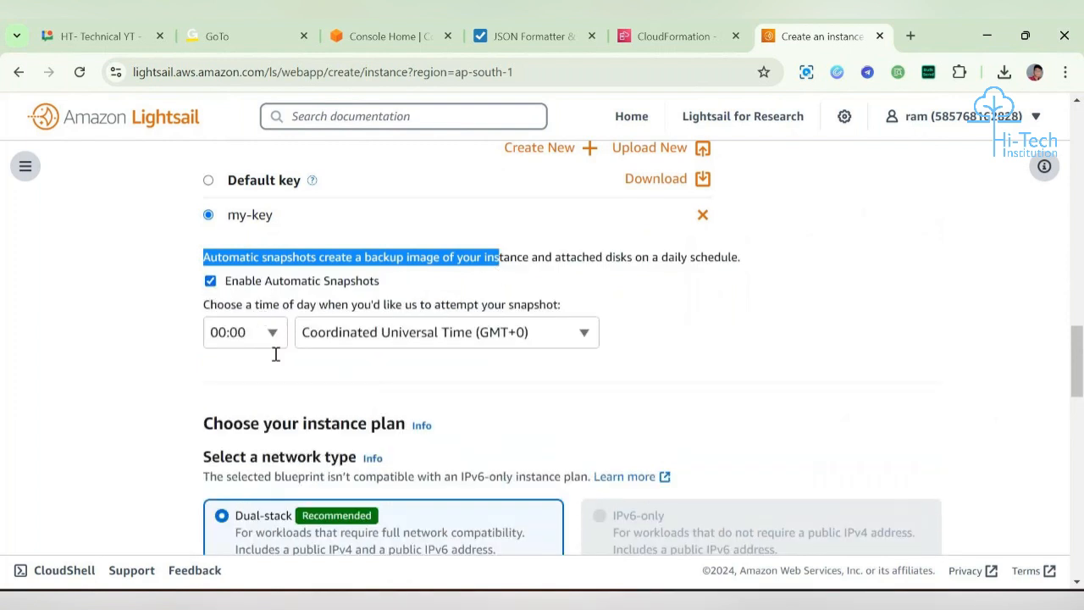
pyautogui.click(210, 282)
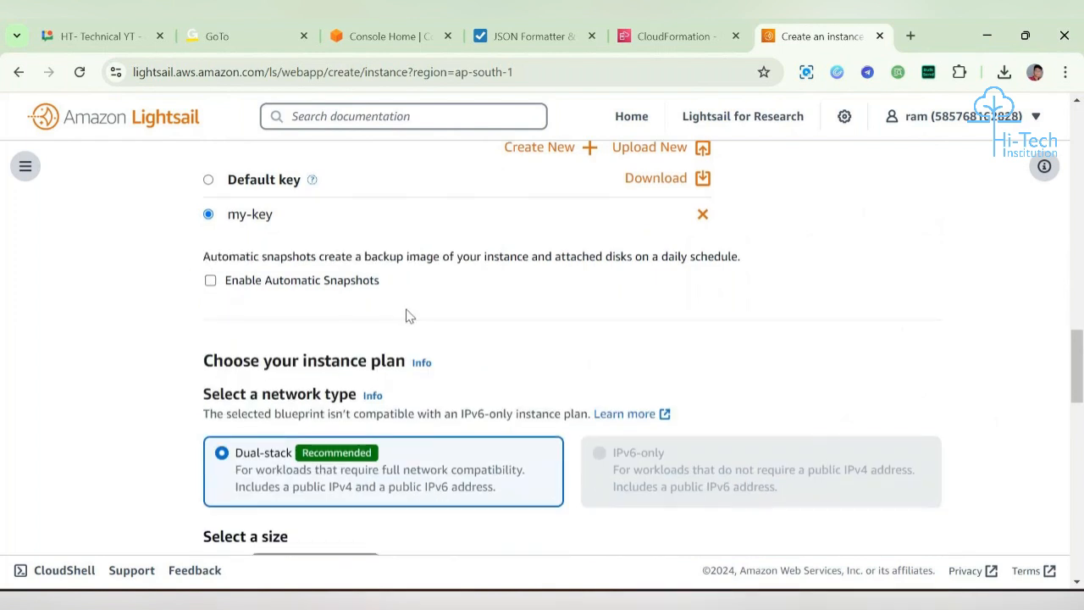
# Step: Review the instance plan section, including the network type choices and the monthly size plans
pyautogui.scroll(-2, 406, 315)
pyautogui.moveTo(203, 226); pyautogui.dragTo(398, 238)
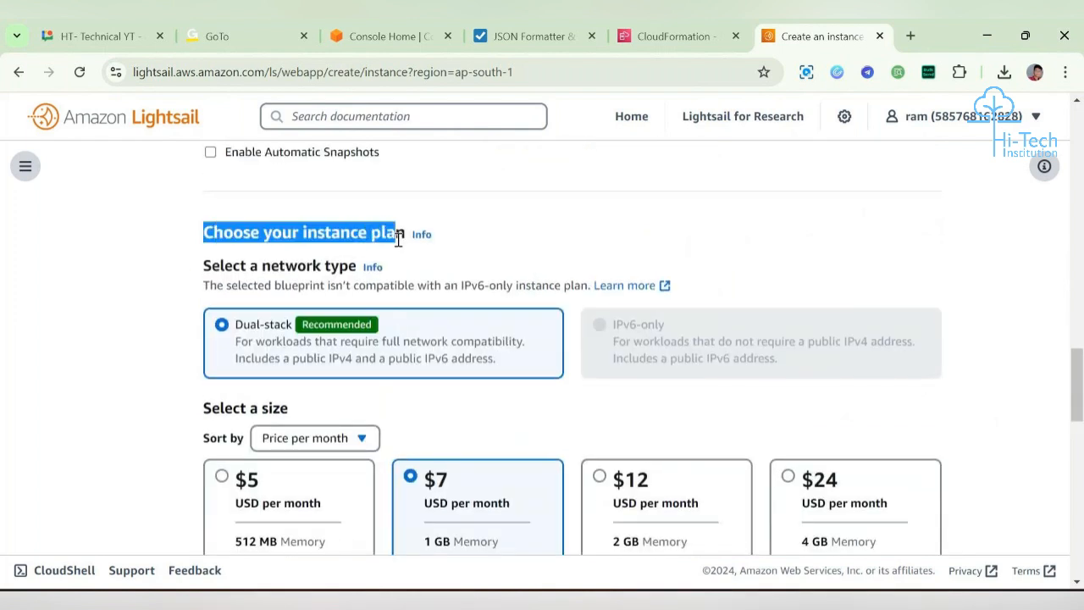
pyautogui.click(538, 242)
pyautogui.scroll(-1, 539, 243)
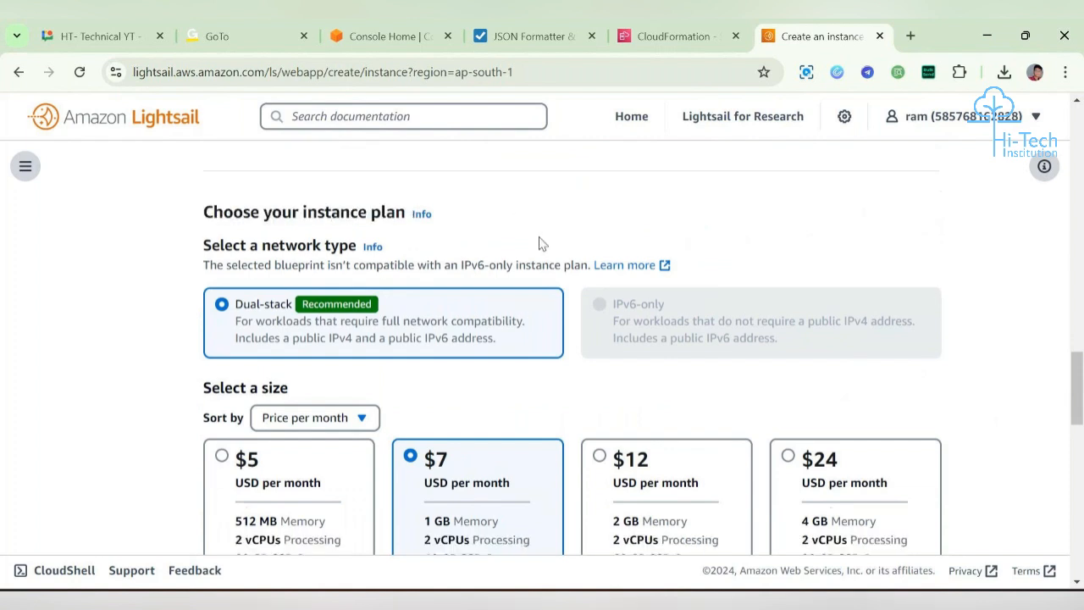
pyautogui.scroll(-1, 540, 244)
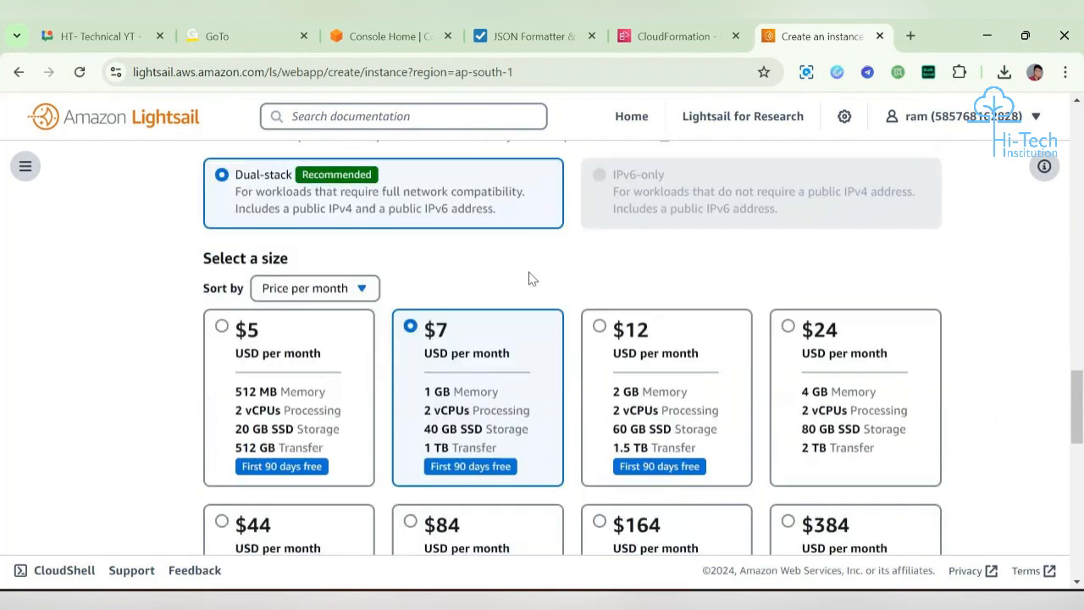
# Step: Sort the instance sizes by Processing and examine the 16 vCPUs plan's storage, transfer and memory
pyautogui.click(342, 289)
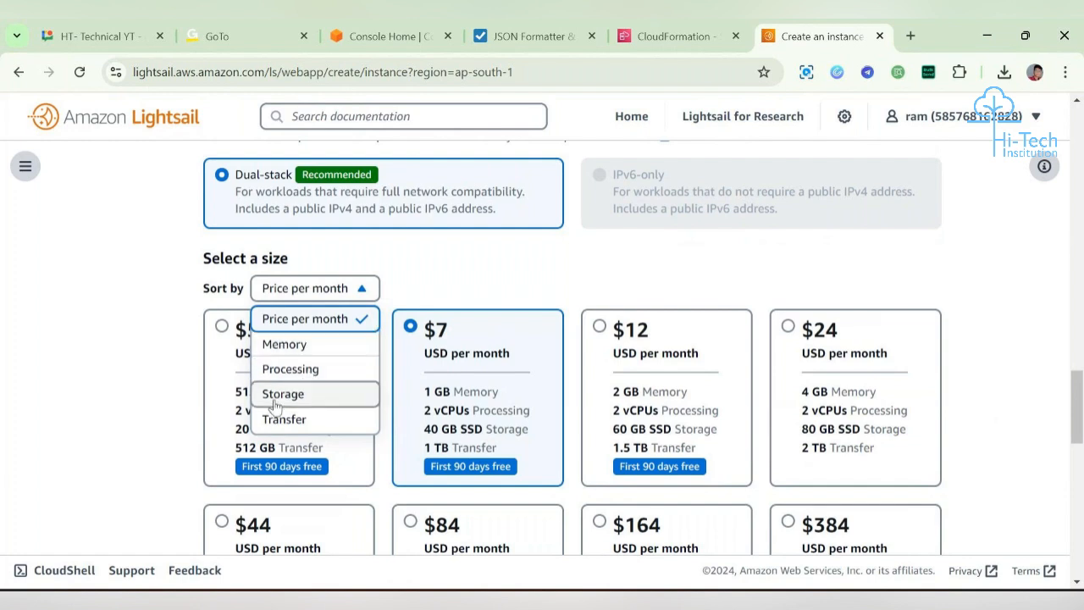
pyautogui.click(338, 374)
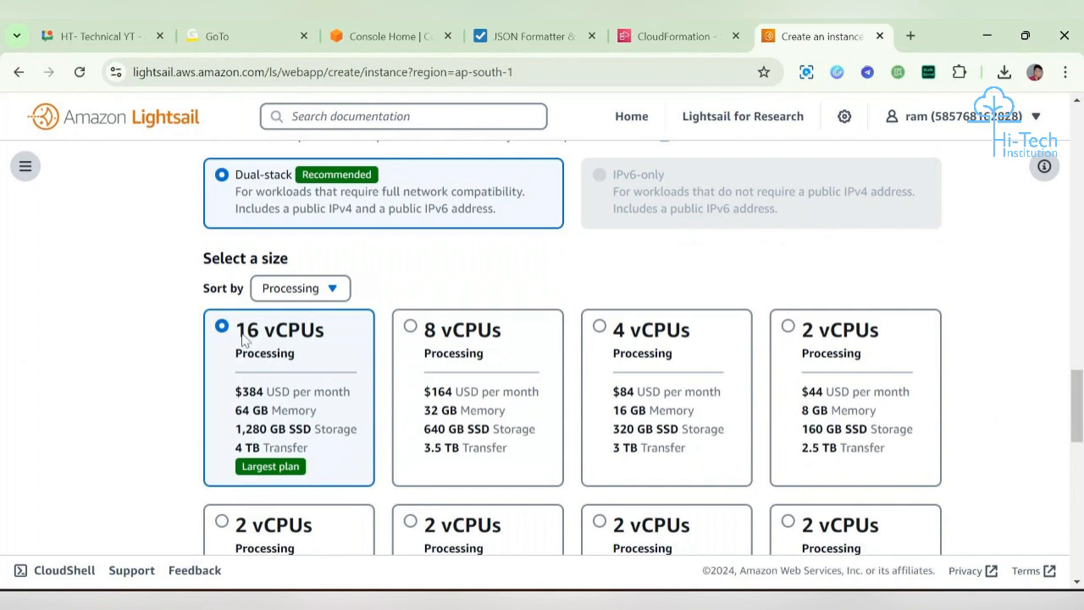
pyautogui.moveTo(247, 332); pyautogui.dragTo(334, 338)
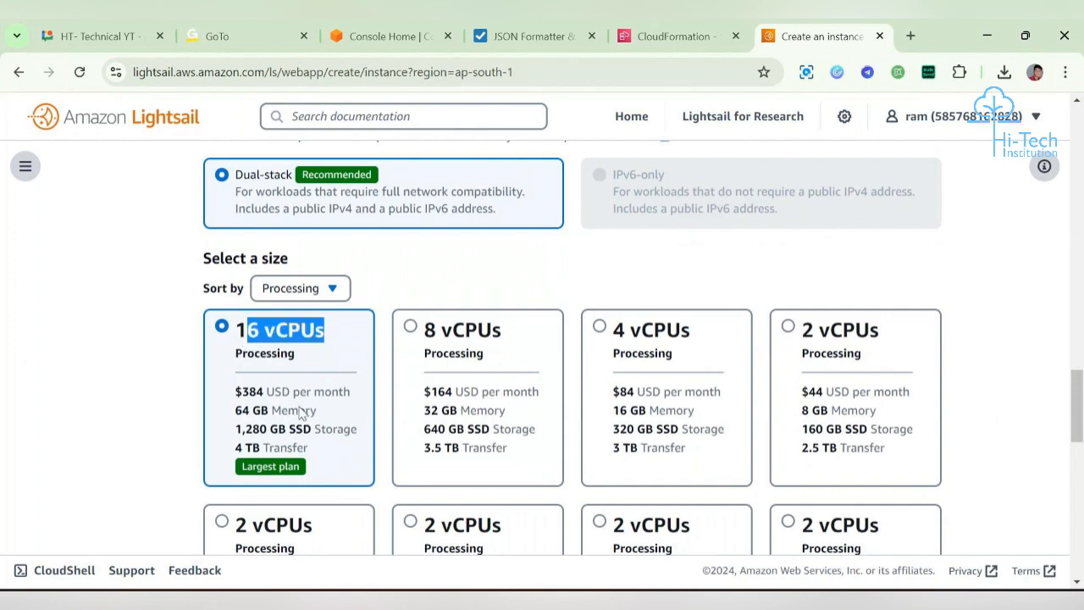
pyautogui.click(233, 433)
pyautogui.moveTo(233, 434); pyautogui.dragTo(337, 434)
pyautogui.moveTo(225, 453); pyautogui.dragTo(313, 458)
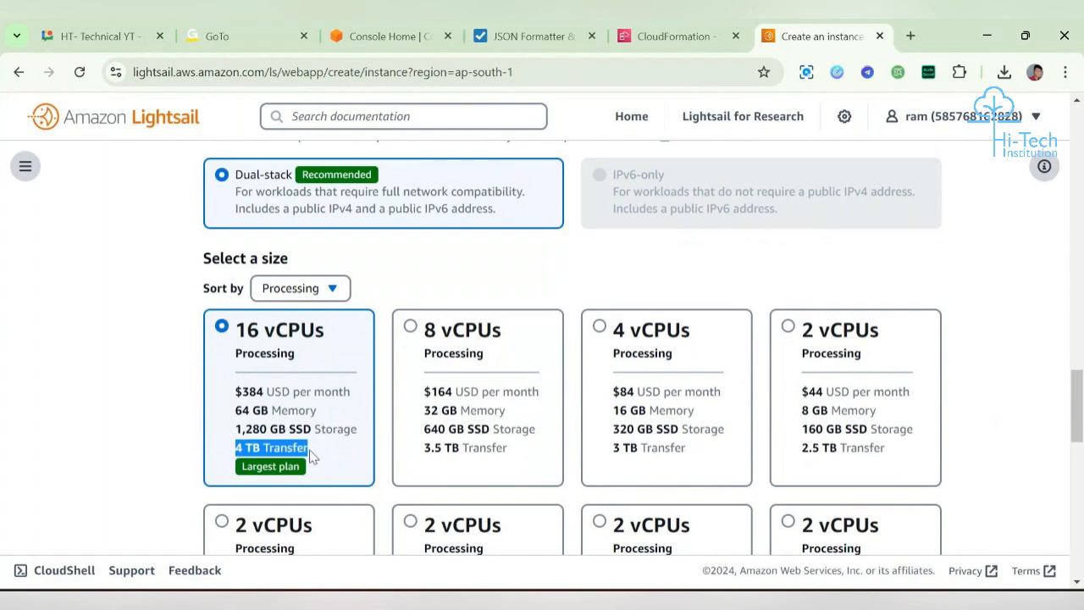
pyautogui.click(239, 414)
pyautogui.moveTo(239, 415); pyautogui.dragTo(324, 415)
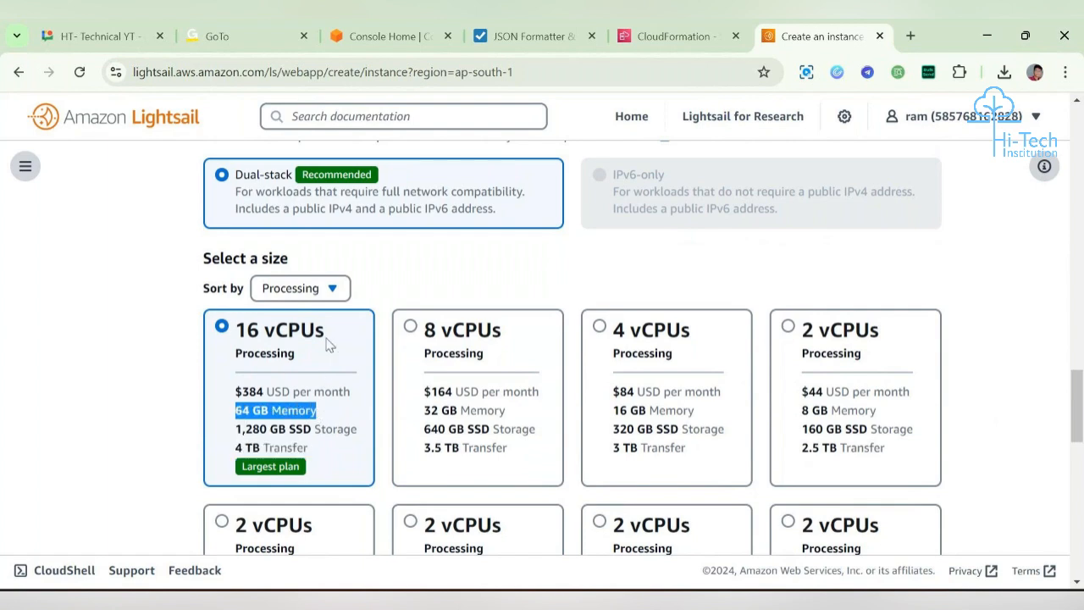
# Step: Sort the instance sizes by Memory and examine the 64 GB plan's memory and processing specifications
pyautogui.click(333, 291)
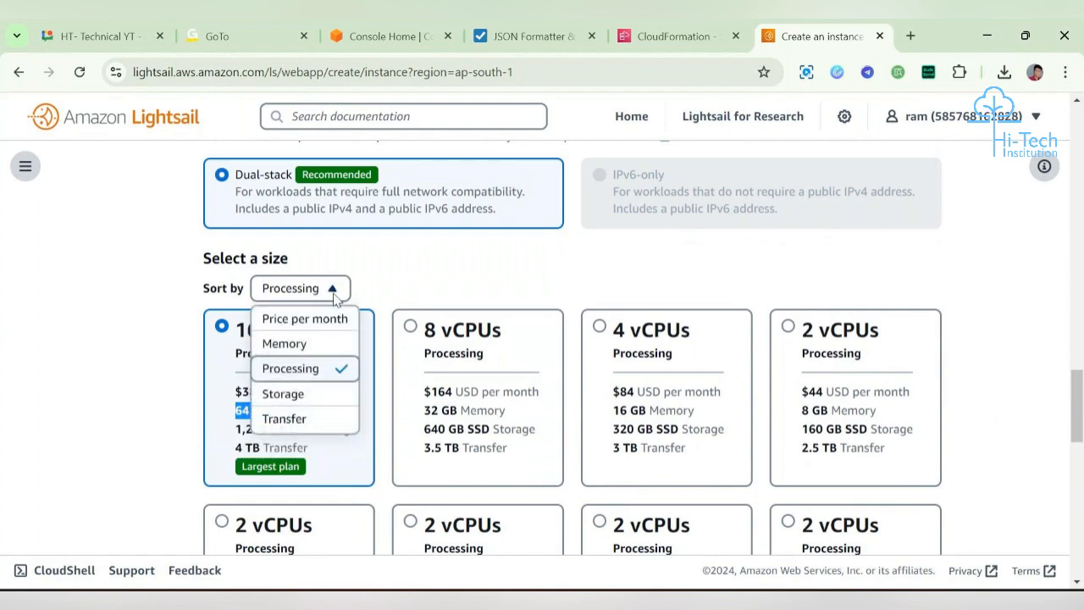
pyautogui.click(313, 344)
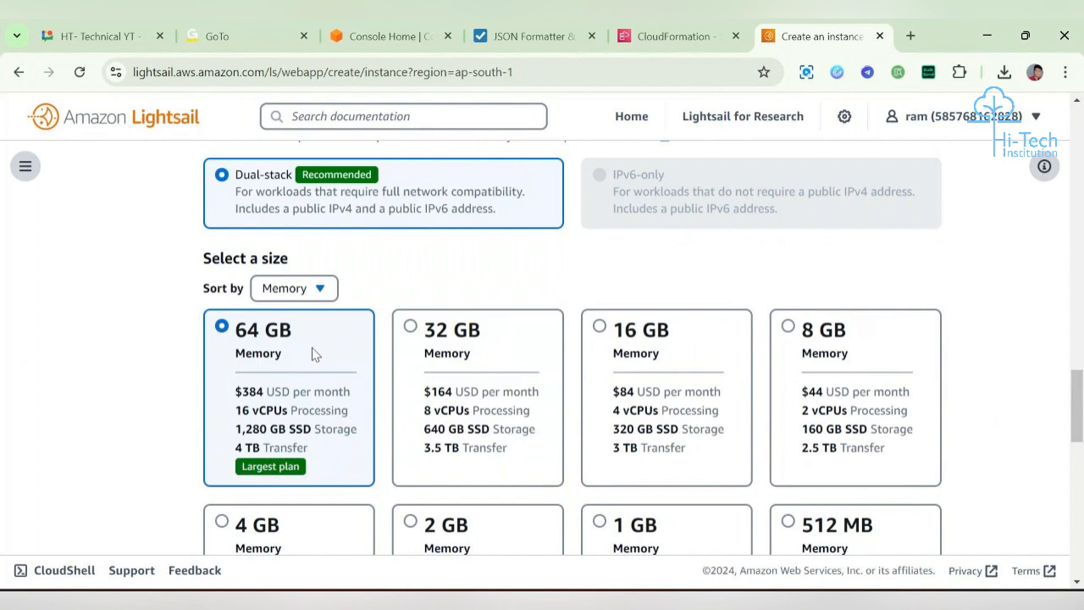
pyautogui.moveTo(233, 334); pyautogui.dragTo(296, 346)
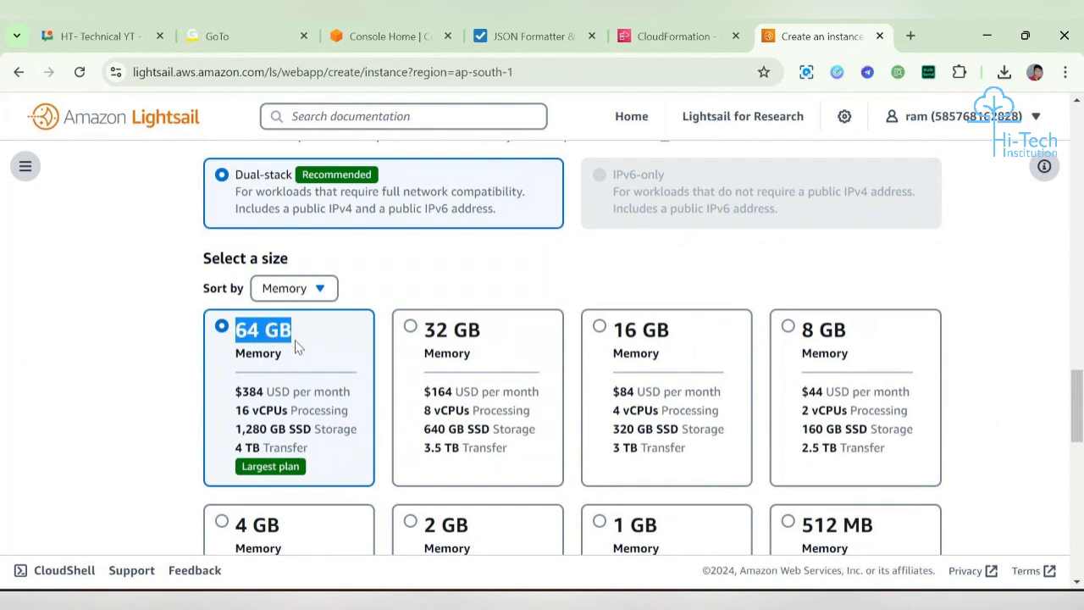
pyautogui.moveTo(234, 412); pyautogui.dragTo(343, 417)
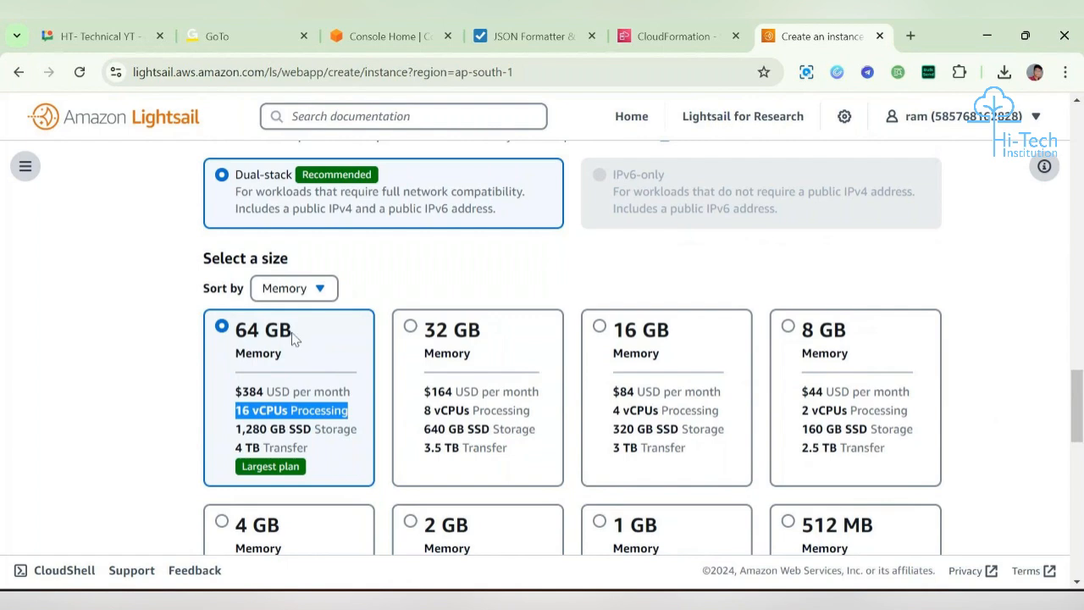
pyautogui.moveTo(294, 337); pyautogui.dragTo(231, 333)
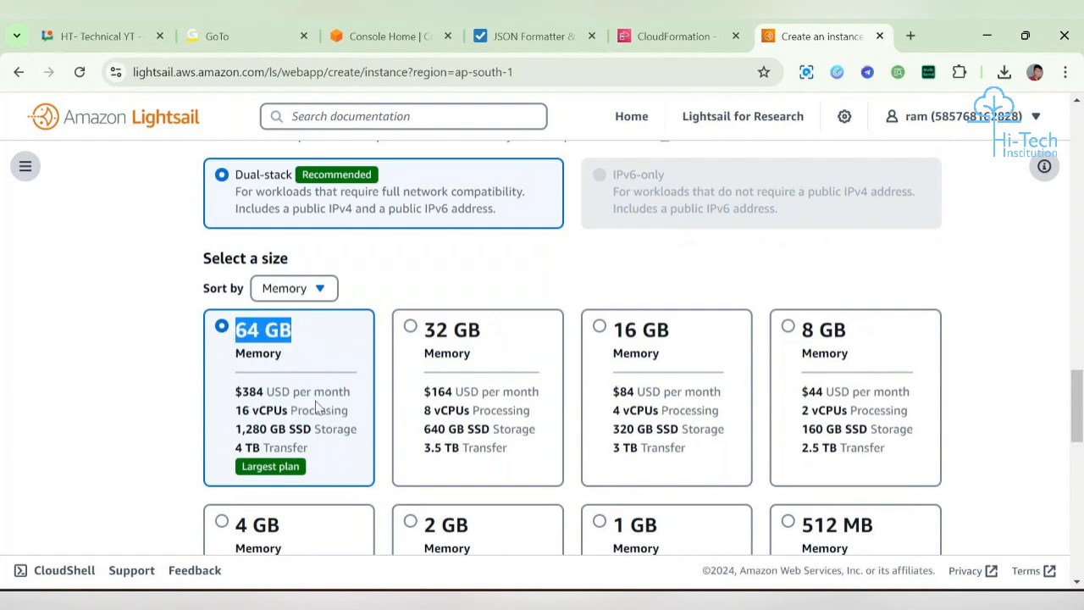
# Step: Sort the instance sizes by Price per month, select the $5 USD per month plan and check its specifications
pyautogui.click(322, 290)
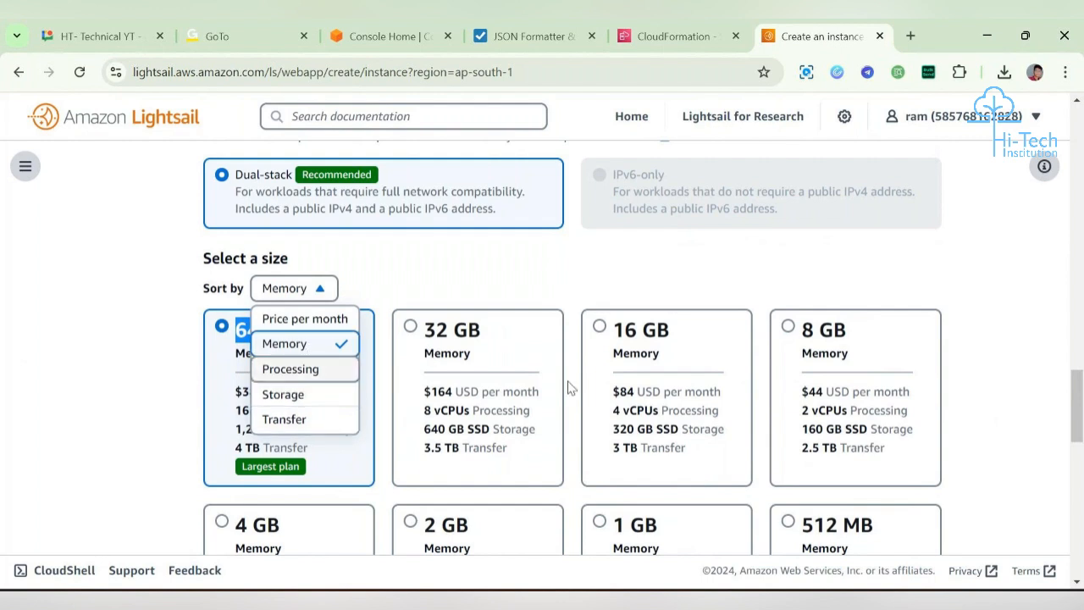
pyautogui.click(302, 319)
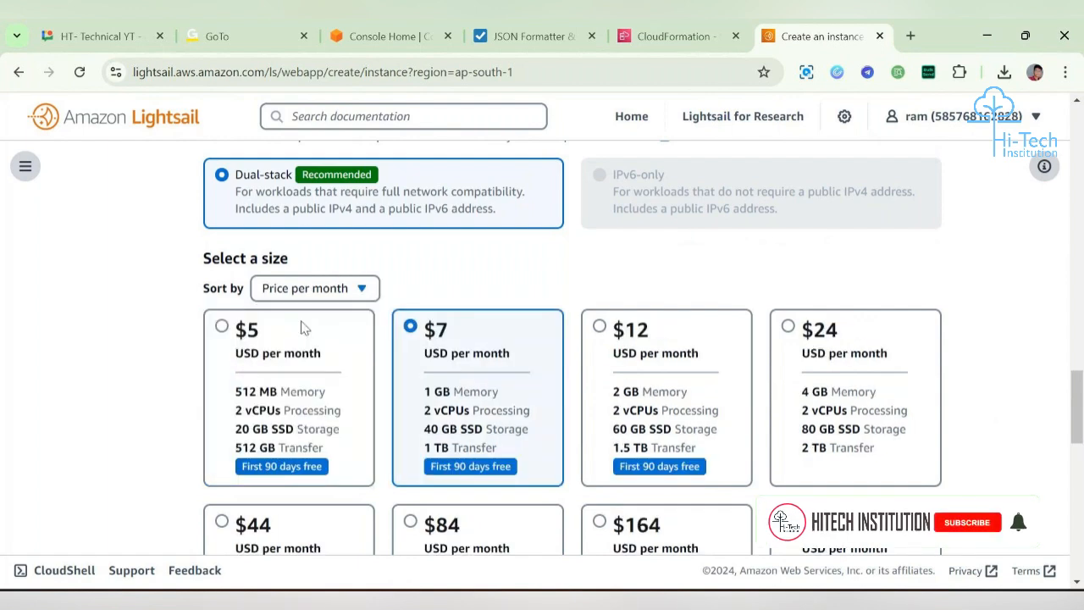
pyautogui.click(253, 329)
pyautogui.moveTo(240, 337); pyautogui.dragTo(331, 358)
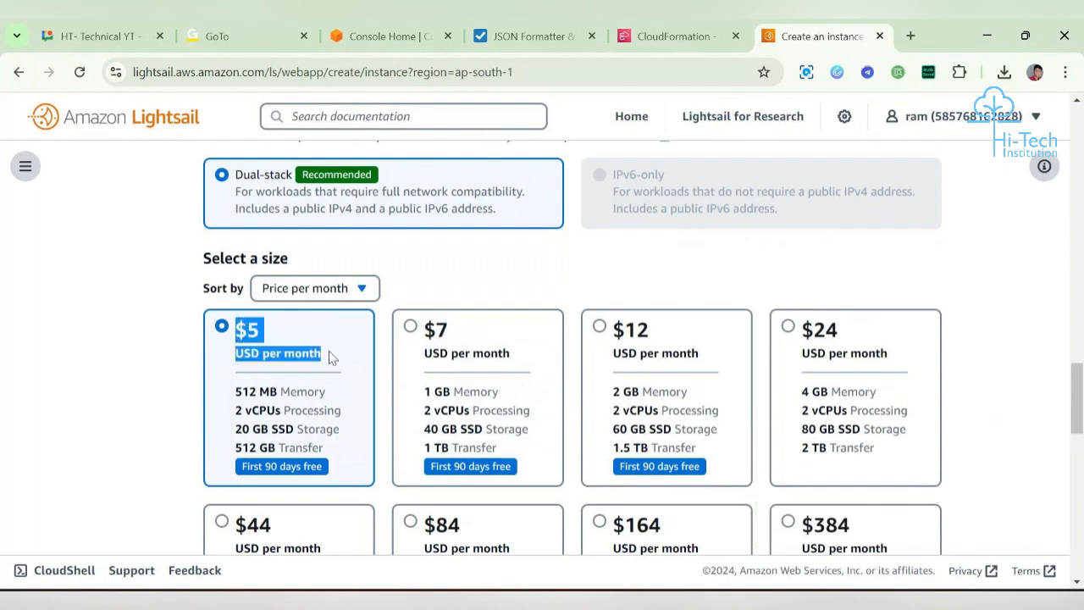
pyautogui.click(229, 458)
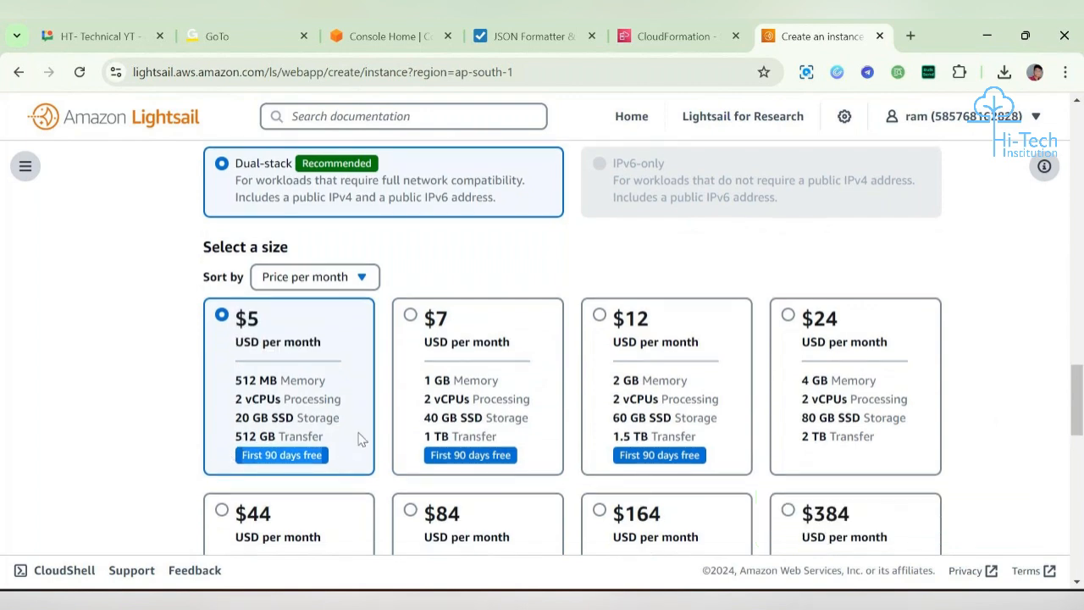
pyautogui.scroll(-1, 361, 438)
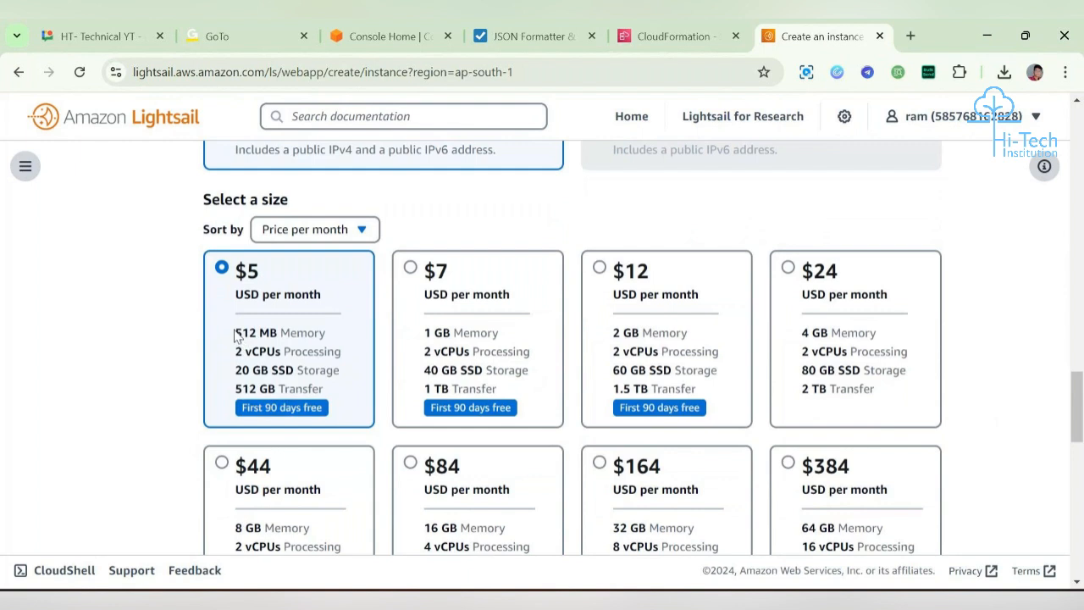
pyautogui.moveTo(235, 332); pyautogui.dragTo(358, 371)
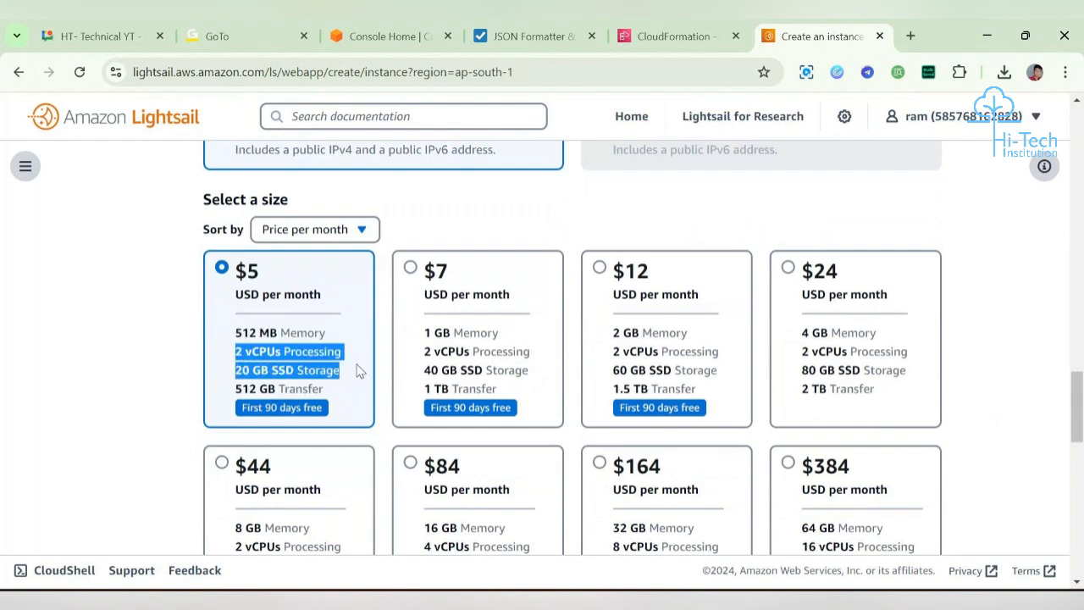
pyautogui.click(223, 376)
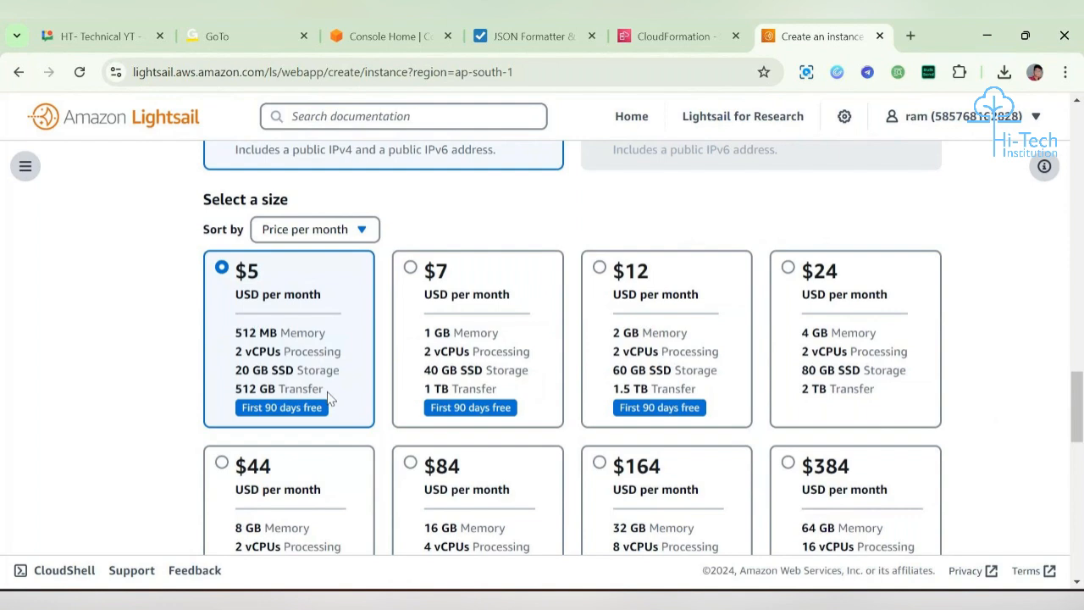
# Step: Examine the $5 plan's data transfer allowance, compare the other monthly sizes, and read the plan notices below them
pyautogui.moveTo(329, 398); pyautogui.dragTo(235, 389)
pyautogui.scroll(-1, 217, 380)
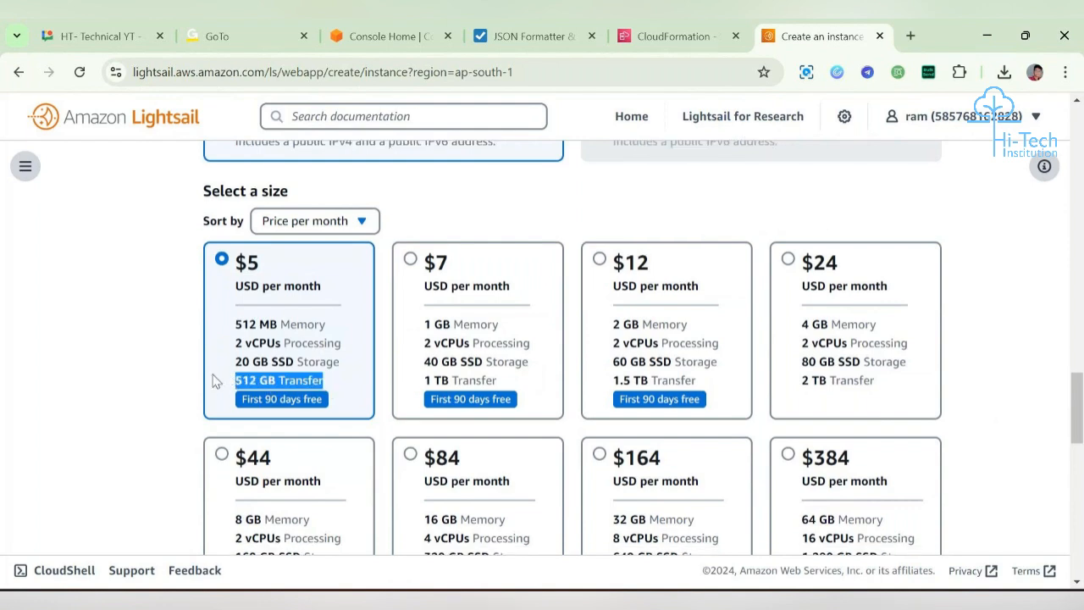
pyautogui.scroll(-3, 216, 380)
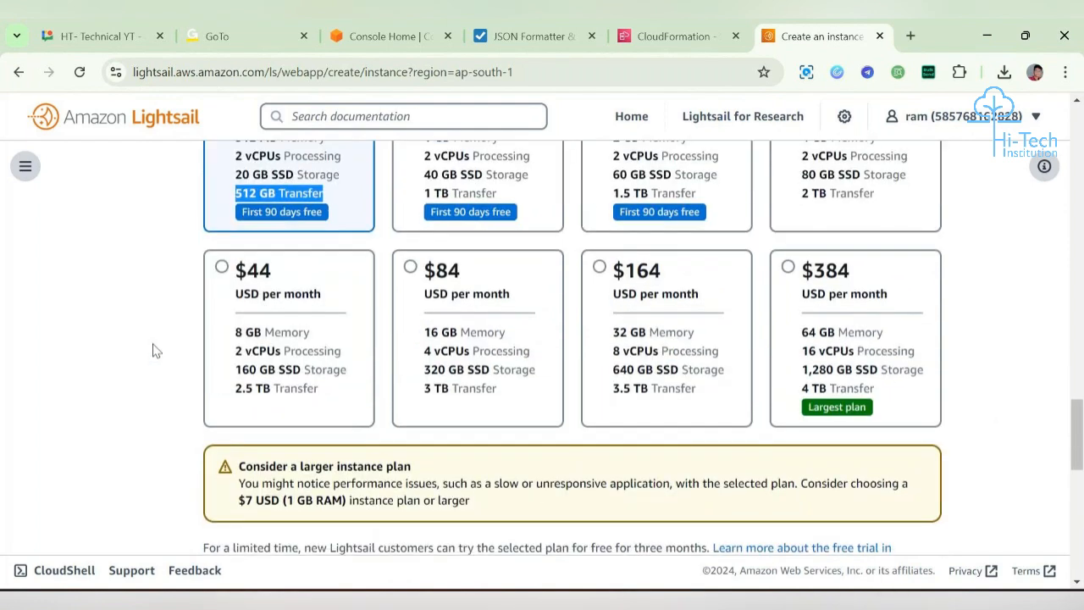
pyautogui.scroll(-2, 154, 350)
pyautogui.scroll(4, 153, 351)
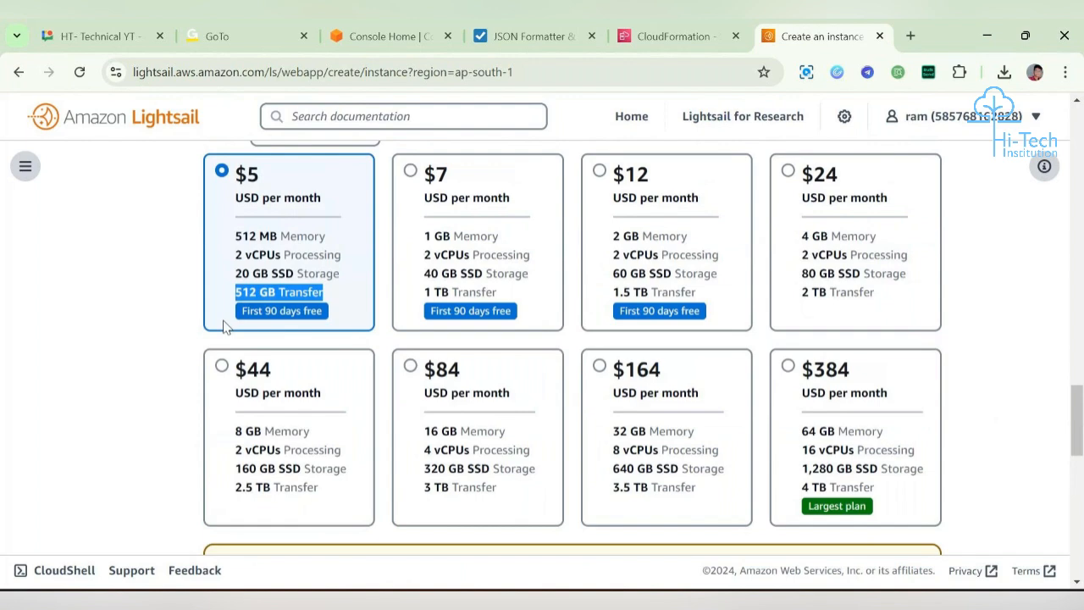
pyautogui.click(146, 338)
pyautogui.scroll(1, 145, 340)
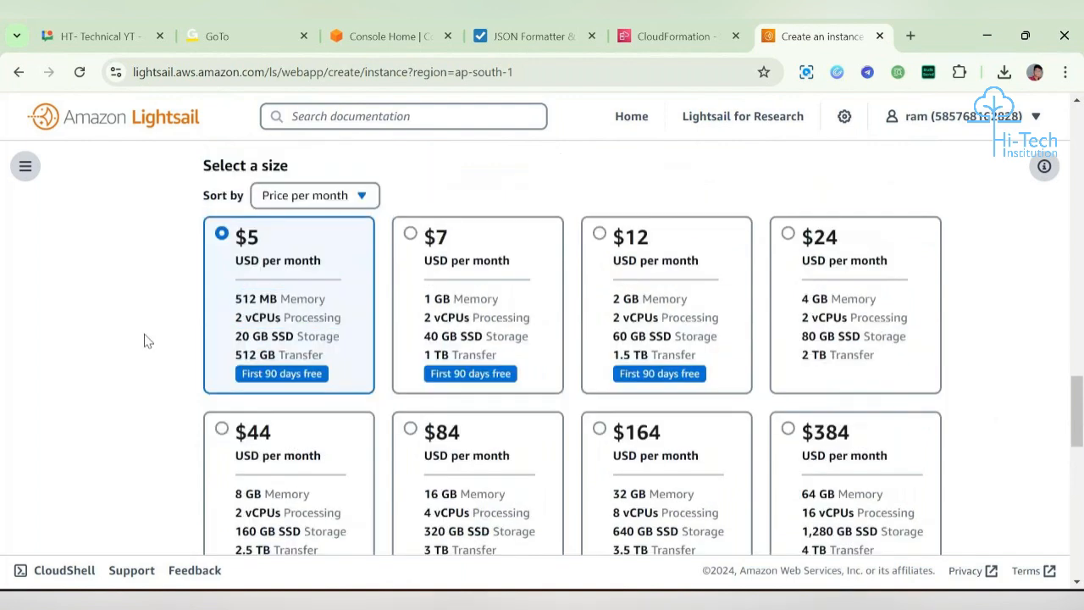
pyautogui.scroll(4, 146, 340)
pyautogui.scroll(-10, 146, 341)
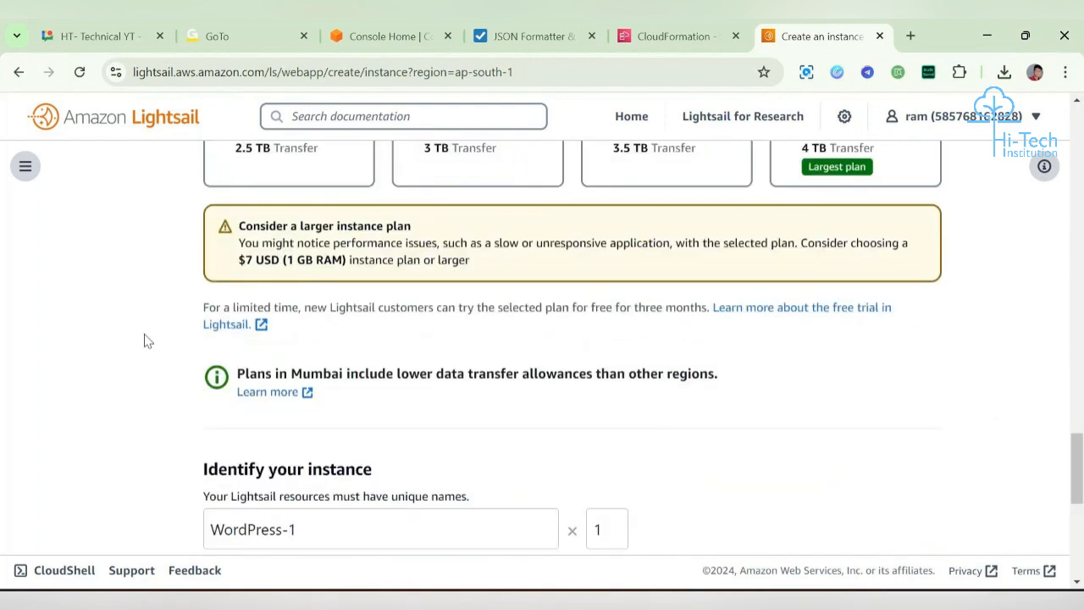
pyautogui.scroll(1, 146, 340)
pyautogui.scroll(-2, 145, 341)
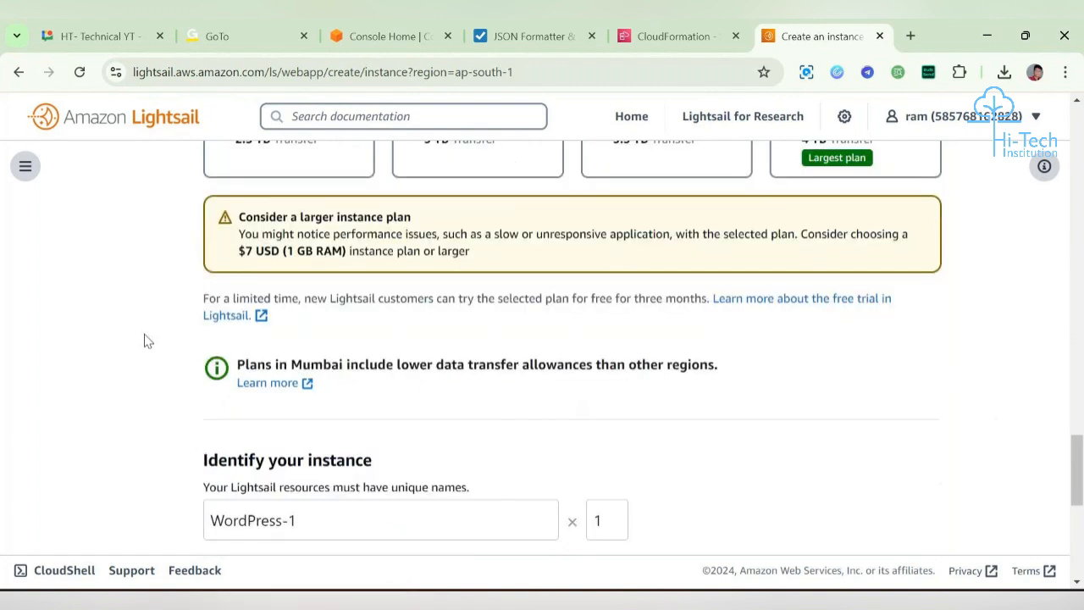
pyautogui.scroll(-1, 146, 340)
# Step: Rename the instance as WordPress in the instance identification section
pyautogui.moveTo(203, 297); pyautogui.dragTo(412, 293)
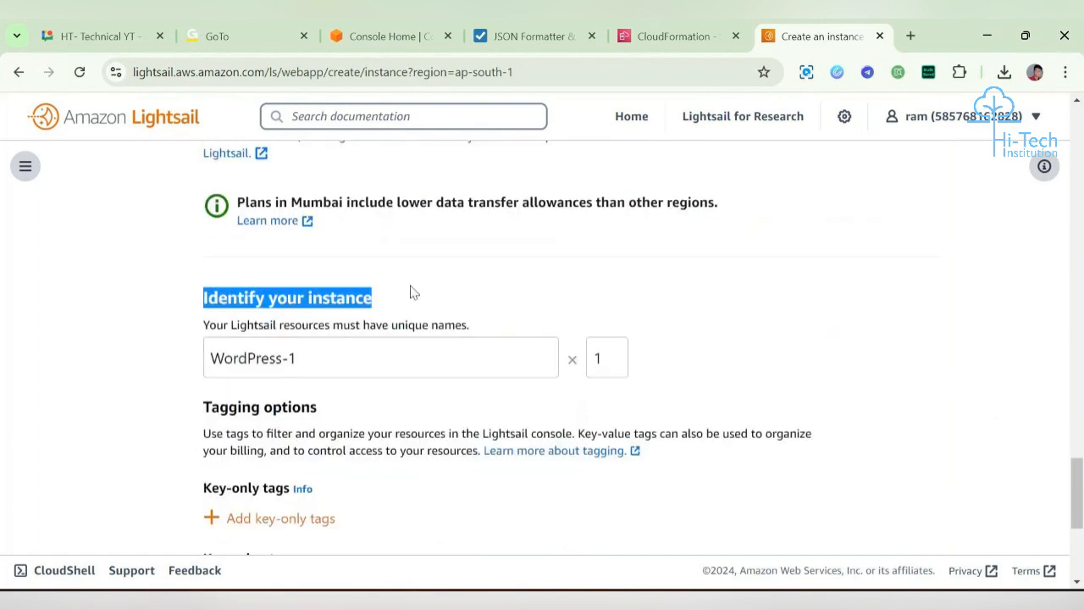
pyautogui.tripleClick(348, 353)
pyautogui.click(348, 352)
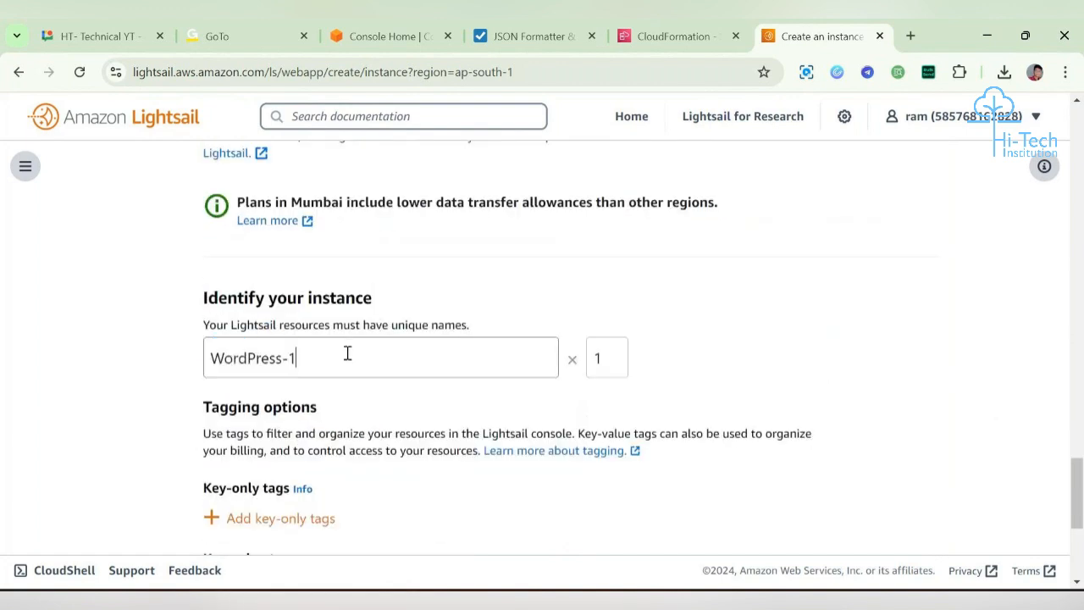
pyautogui.press('BackSpace')
pyautogui.press('BackSpace')
pyautogui.press('Left')
pyautogui.press('Right')
pyautogui.moveTo(288, 360); pyautogui.dragTo(201, 363)
pyautogui.click(390, 361)
# Step: Review the instance quantity, the size plans and the tagging options
pyautogui.click(608, 364)
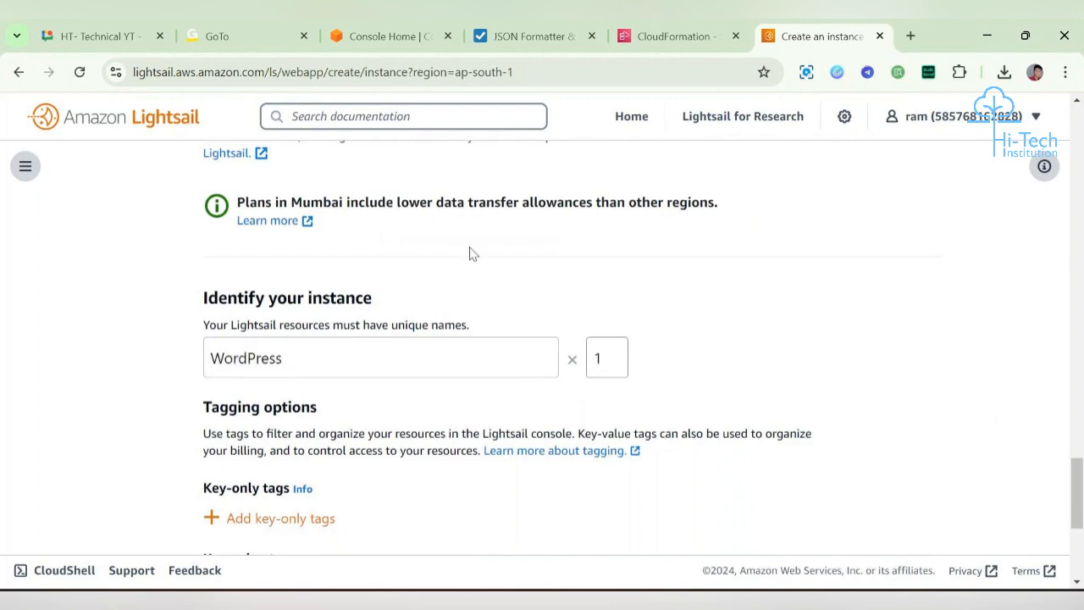
pyautogui.scroll(8, 472, 254)
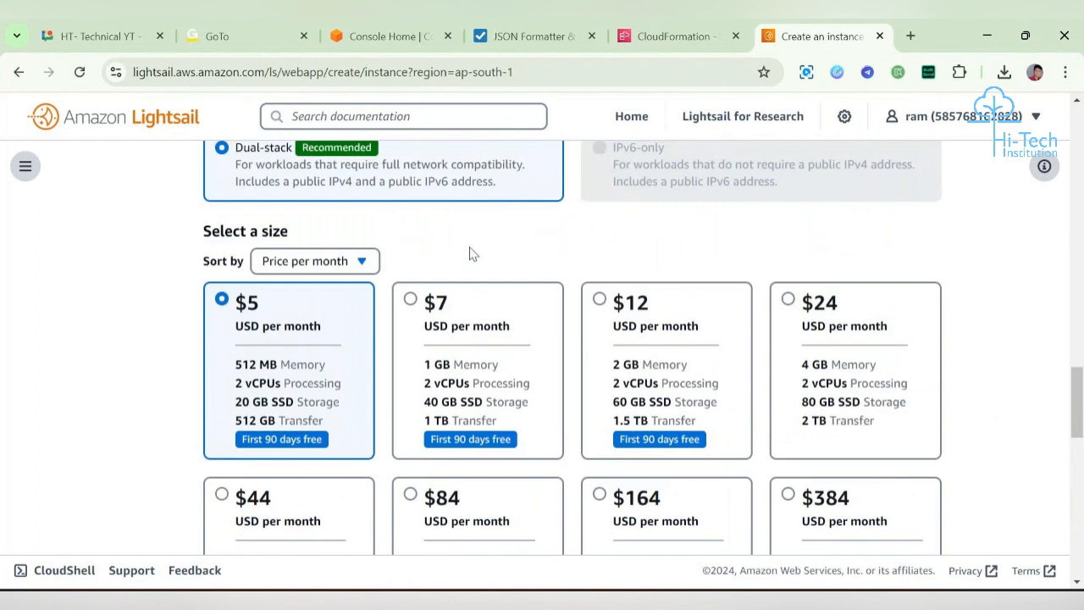
pyautogui.scroll(-10, 472, 254)
pyautogui.scroll(3, 472, 254)
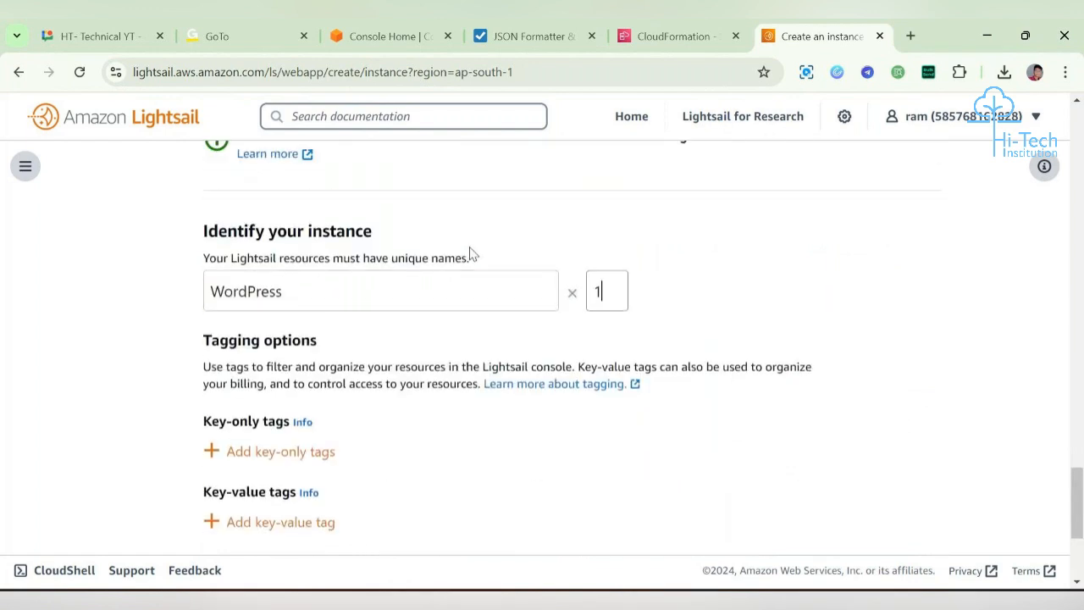
pyautogui.moveTo(597, 293); pyautogui.dragTo(636, 309)
pyautogui.click(617, 292)
pyautogui.scroll(-2, 418, 522)
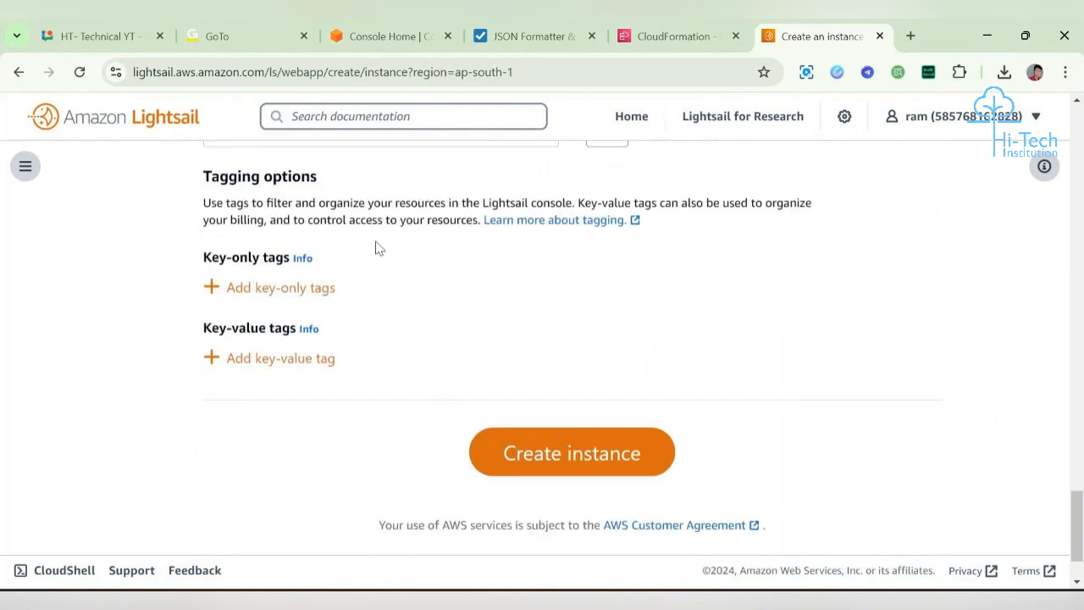
# Step: Recheck the chosen region, platform, blueprint and plan, and create the instance
pyautogui.scroll(6, 378, 248)
pyautogui.scroll(15, 379, 247)
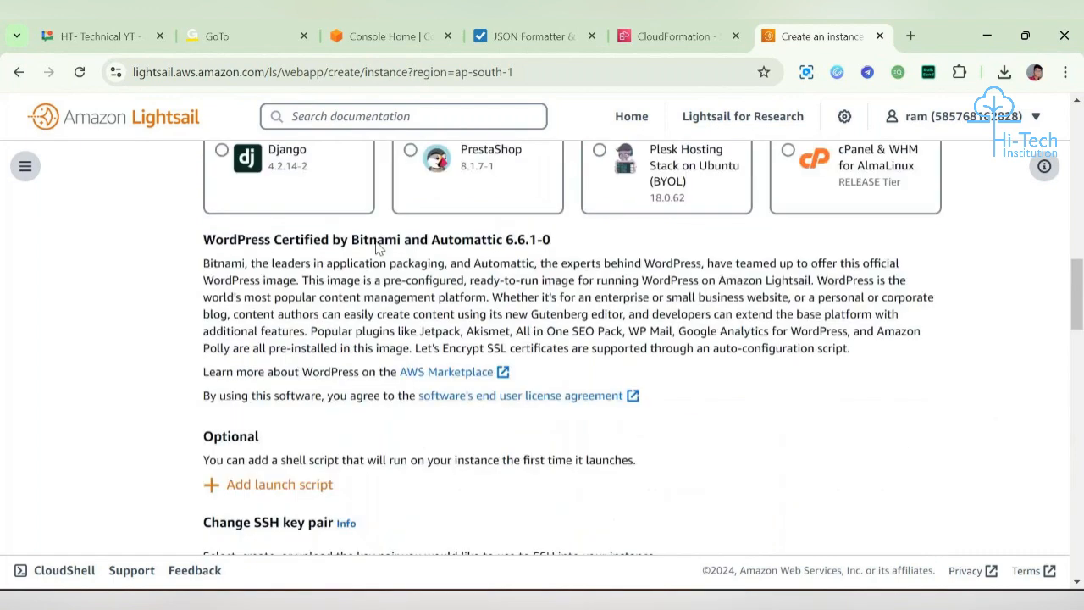
pyautogui.scroll(2, 379, 247)
pyautogui.scroll(-8, 377, 243)
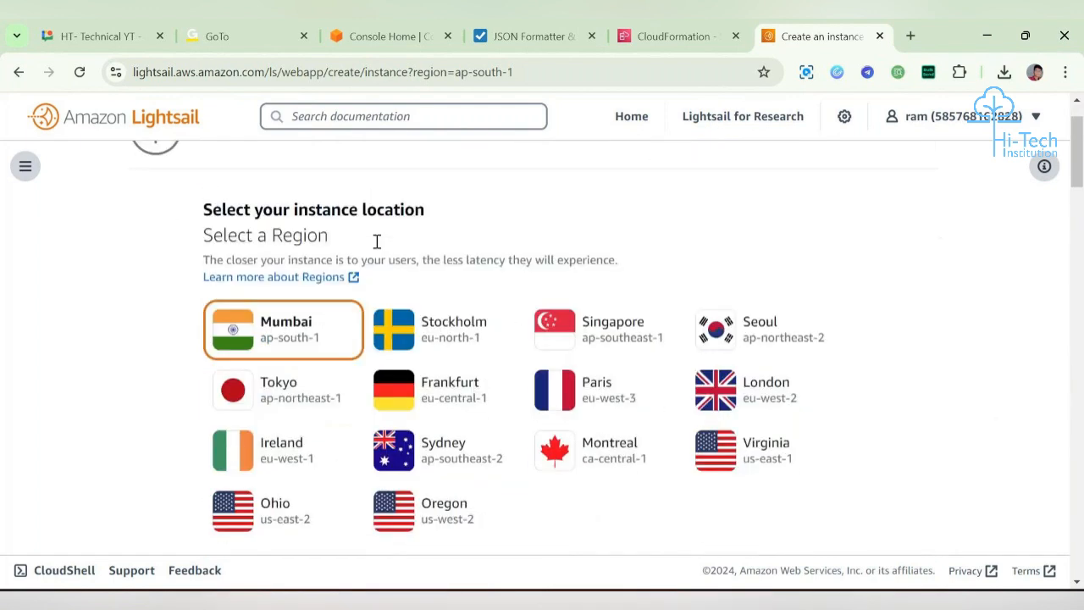
pyautogui.scroll(3, 377, 243)
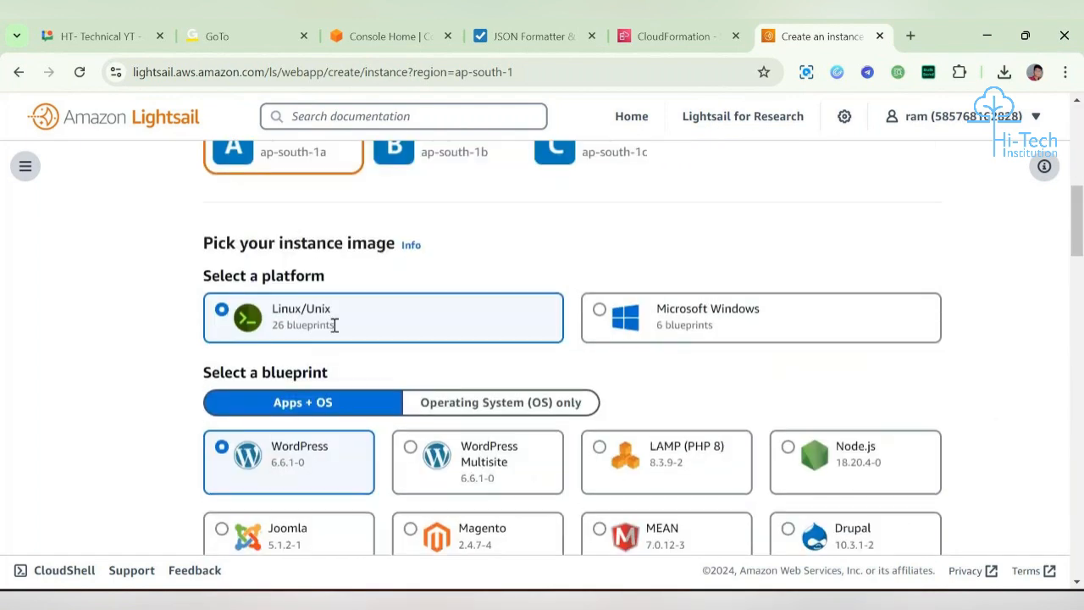
pyautogui.scroll(-3, 385, 371)
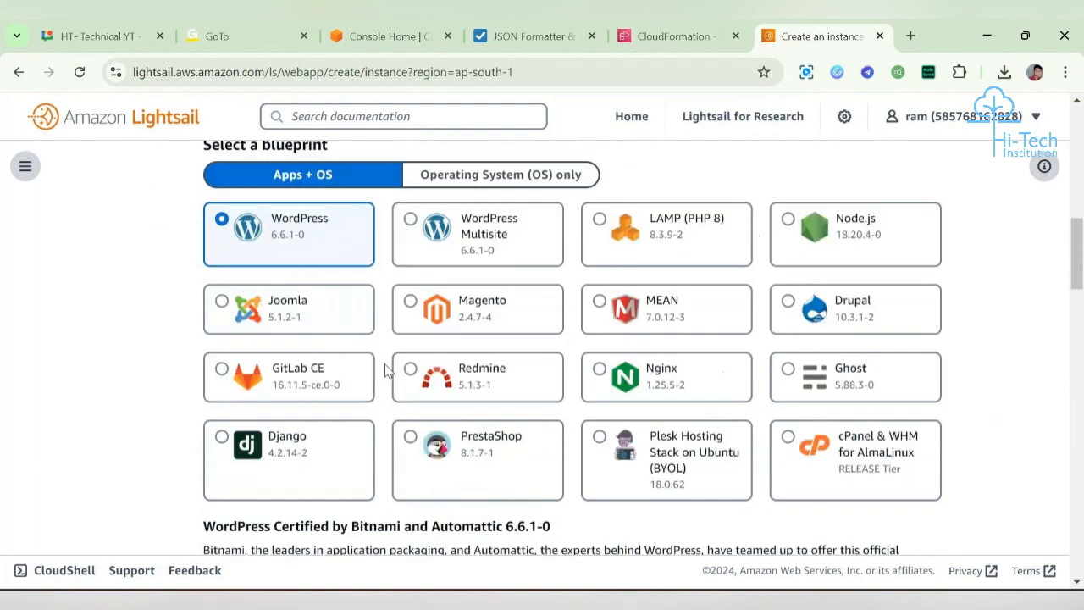
pyautogui.scroll(-10, 355, 271)
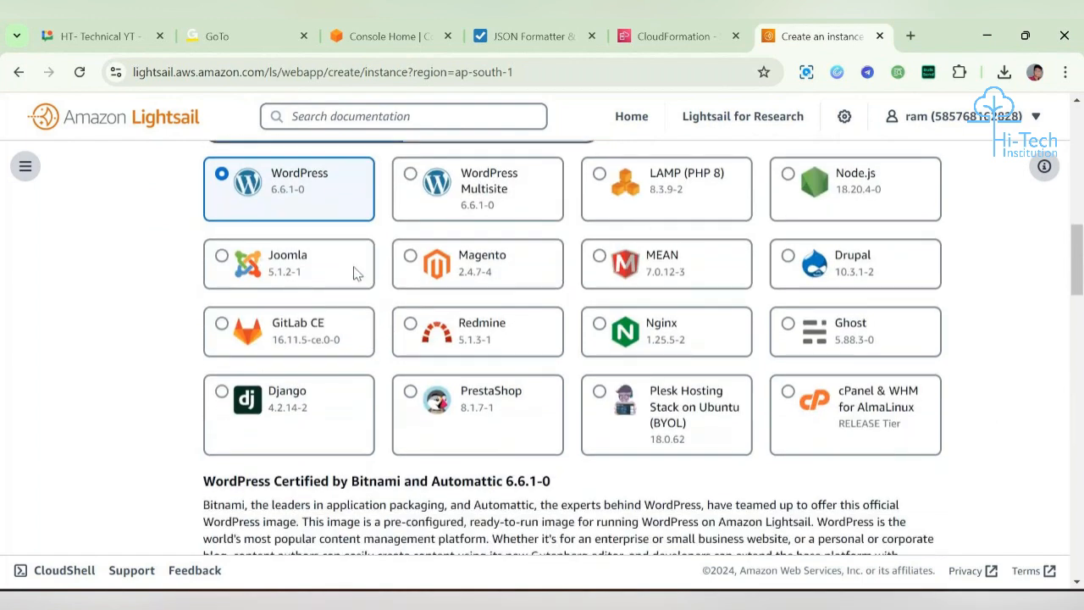
pyautogui.scroll(-15, 356, 271)
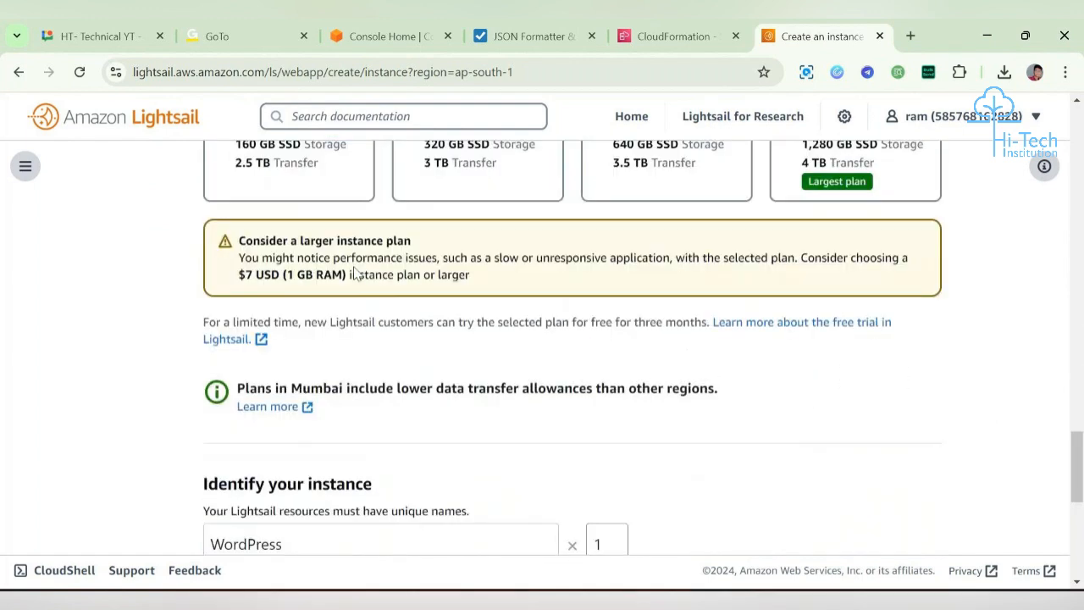
pyautogui.scroll(-4, 356, 272)
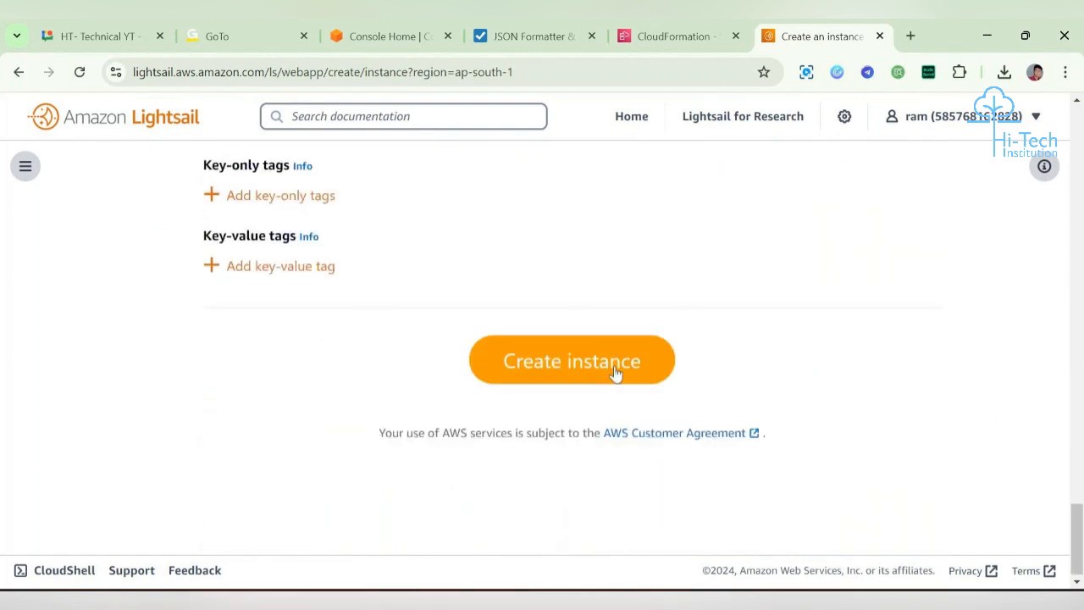
pyautogui.click(572, 355)
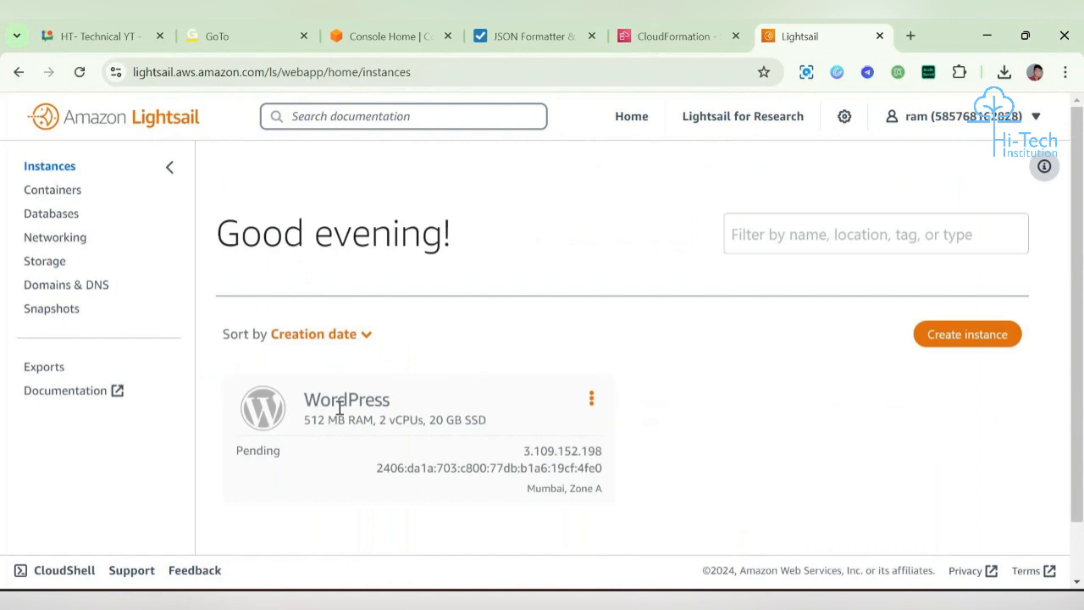
# Step: Examine the new WordPress instance's name, specifications, status, public IPv4 address and available actions
pyautogui.moveTo(285, 387); pyautogui.dragTo(520, 426)
pyautogui.moveTo(518, 449); pyautogui.dragTo(602, 450)
pyautogui.click(591, 398)
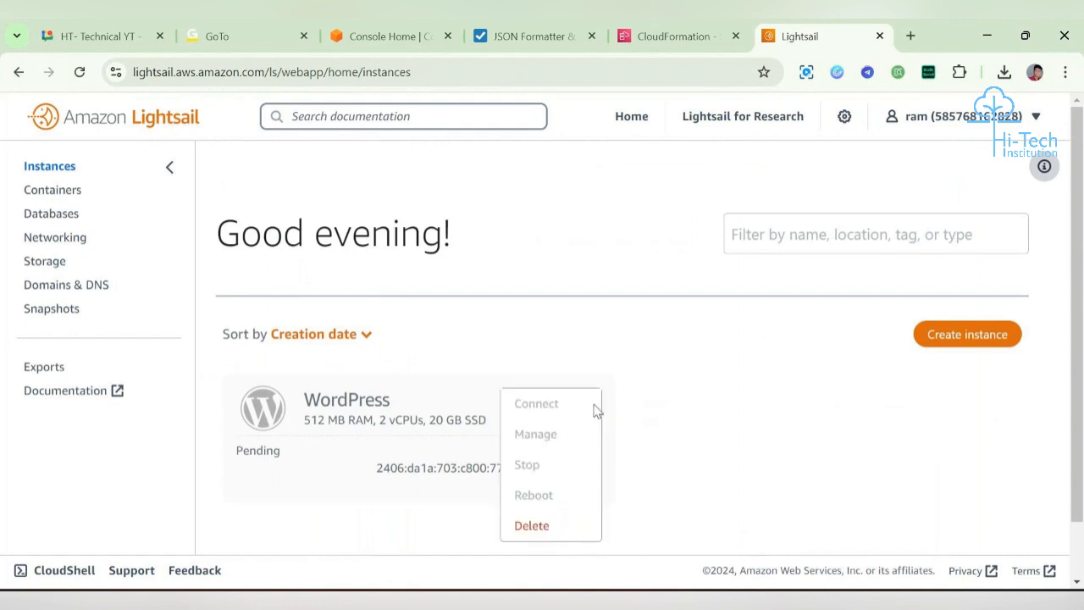
pyautogui.doubleClick(399, 421)
pyautogui.moveTo(305, 400); pyautogui.dragTo(501, 437)
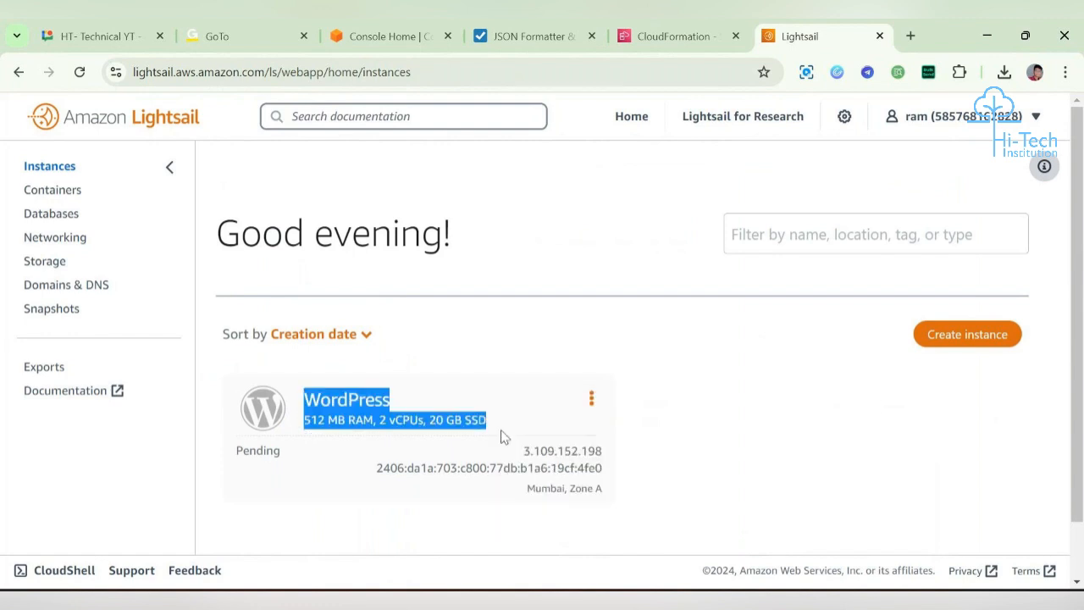
pyautogui.moveTo(234, 455); pyautogui.dragTo(295, 466)
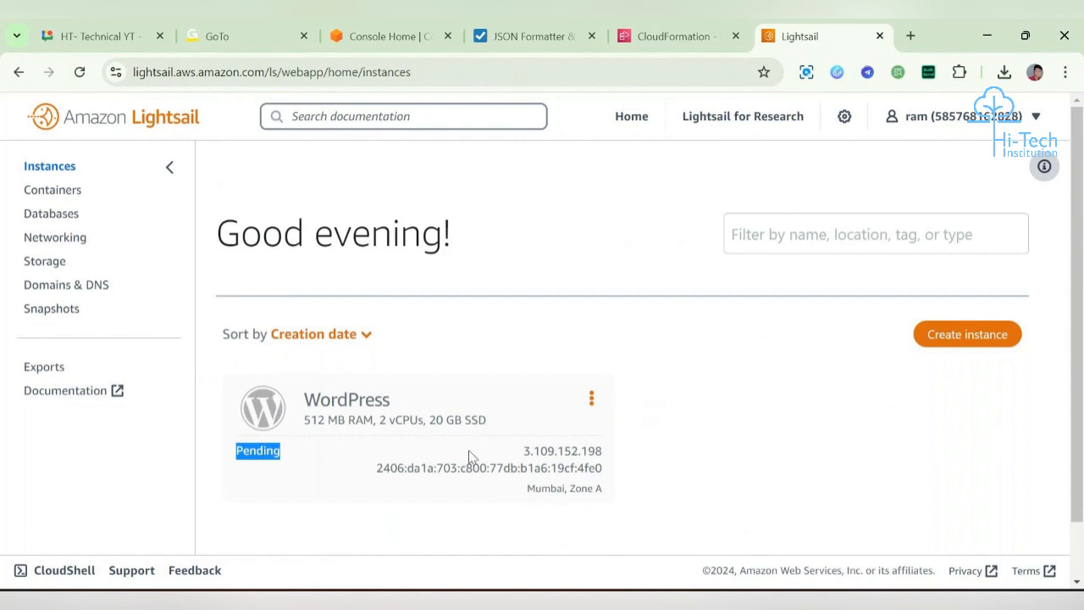
pyautogui.moveTo(520, 450); pyautogui.dragTo(611, 460)
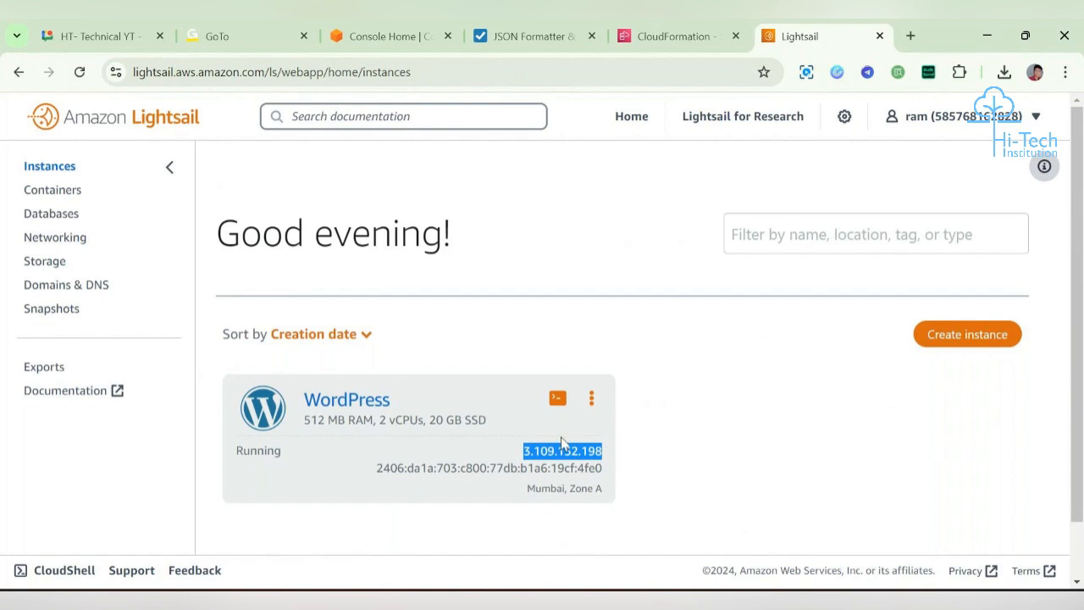
pyautogui.moveTo(307, 410); pyautogui.dragTo(398, 403)
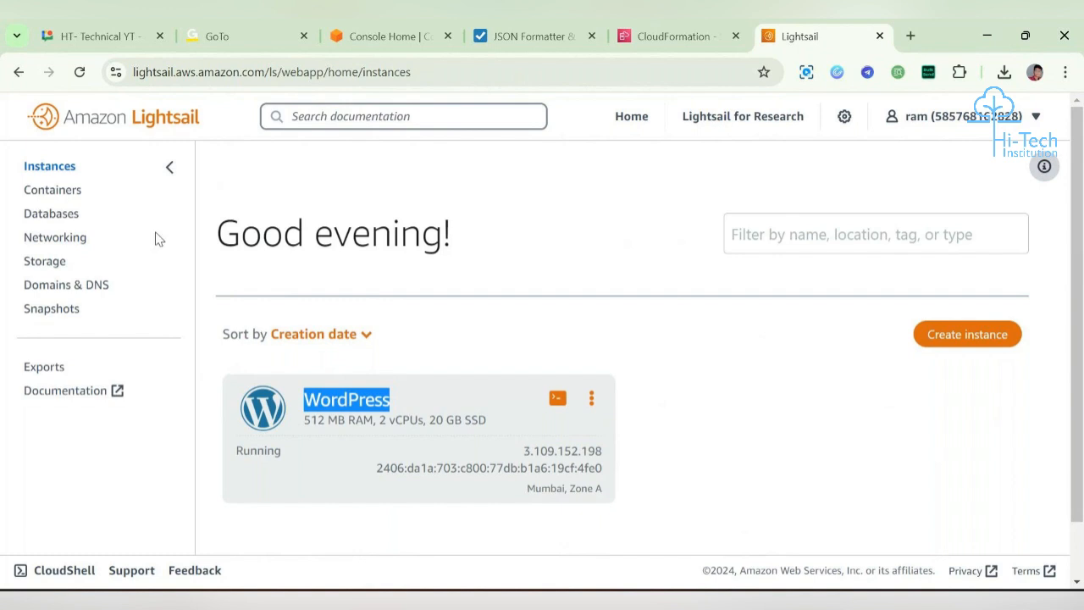
# Step: Review the Networking resources and the Storage resources, including the description of disks
pyautogui.click(64, 238)
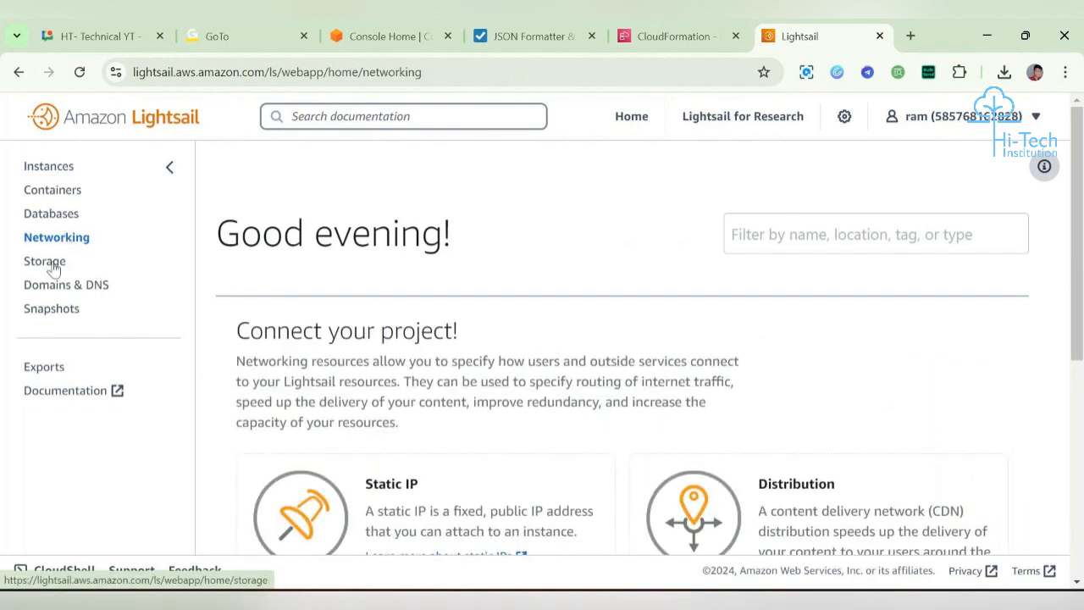
pyautogui.scroll(-5, 341, 320)
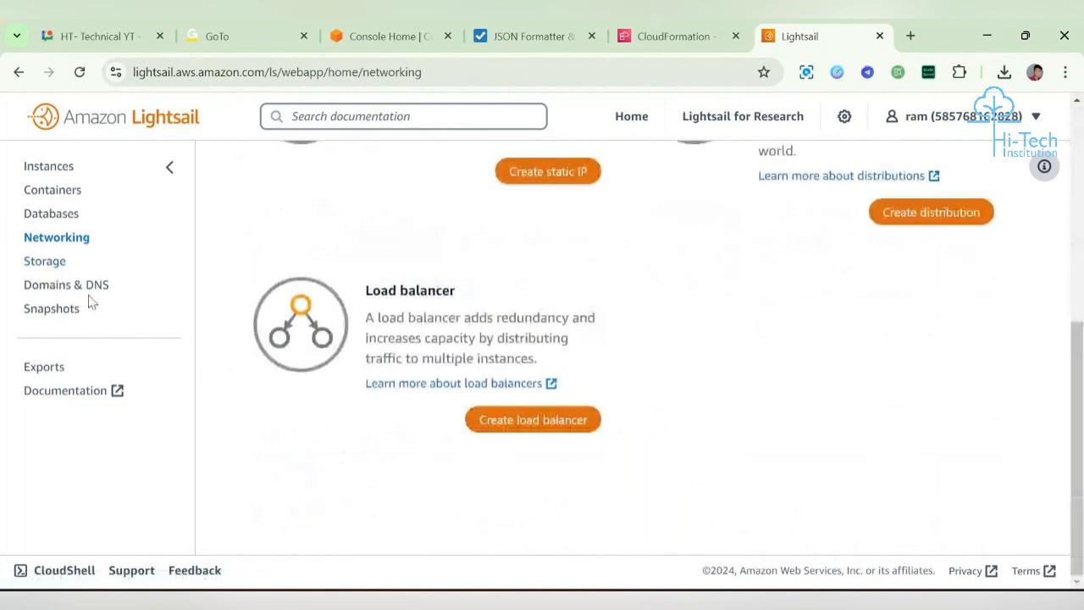
pyautogui.click(56, 266)
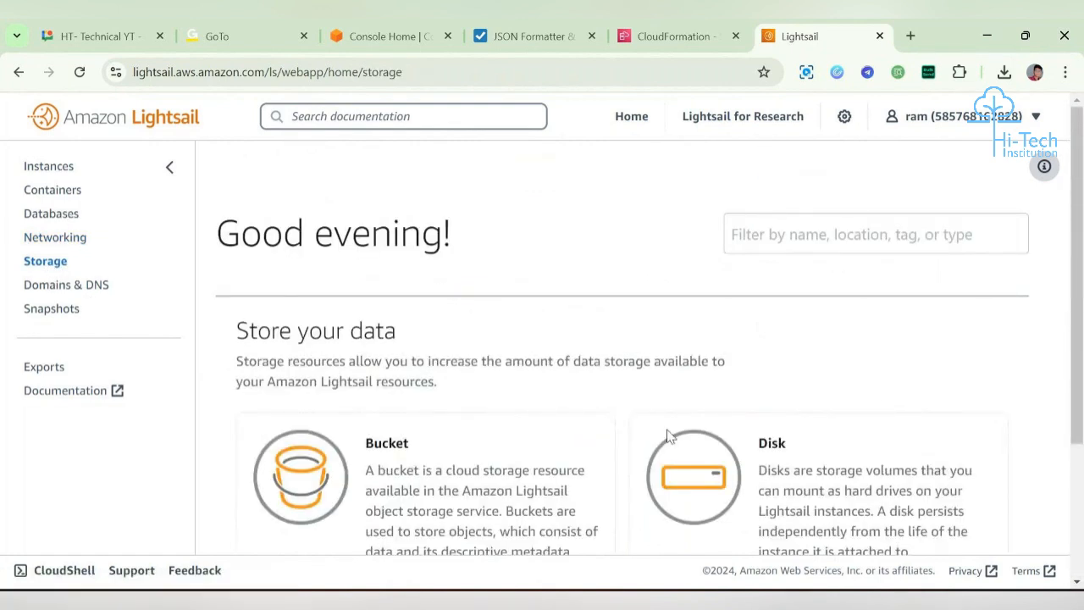
pyautogui.scroll(-1, 640, 394)
pyautogui.scroll(-2, 639, 394)
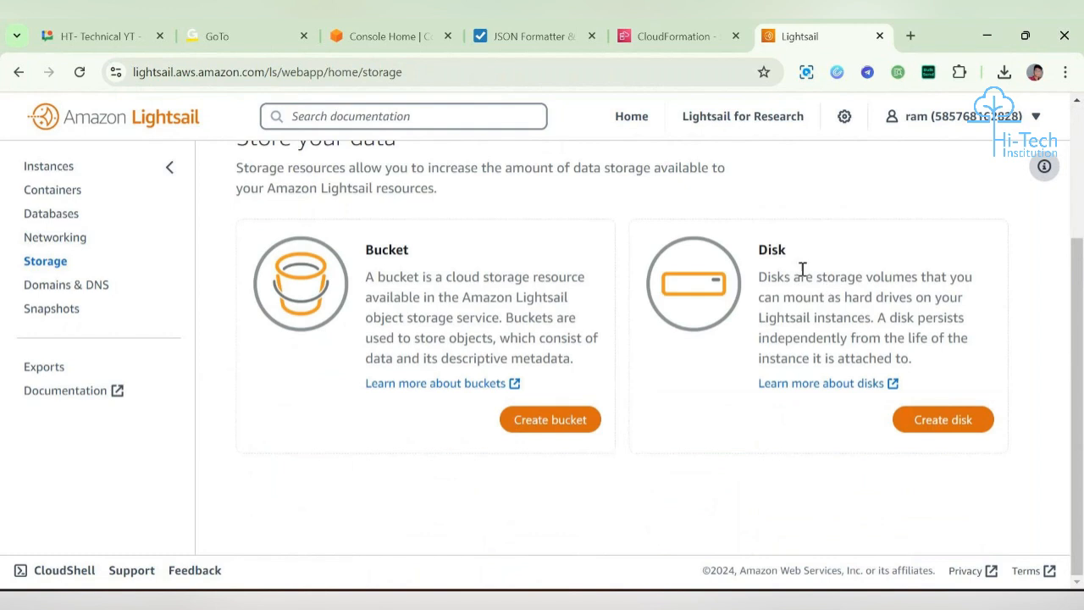
pyautogui.moveTo(757, 281); pyautogui.dragTo(911, 359)
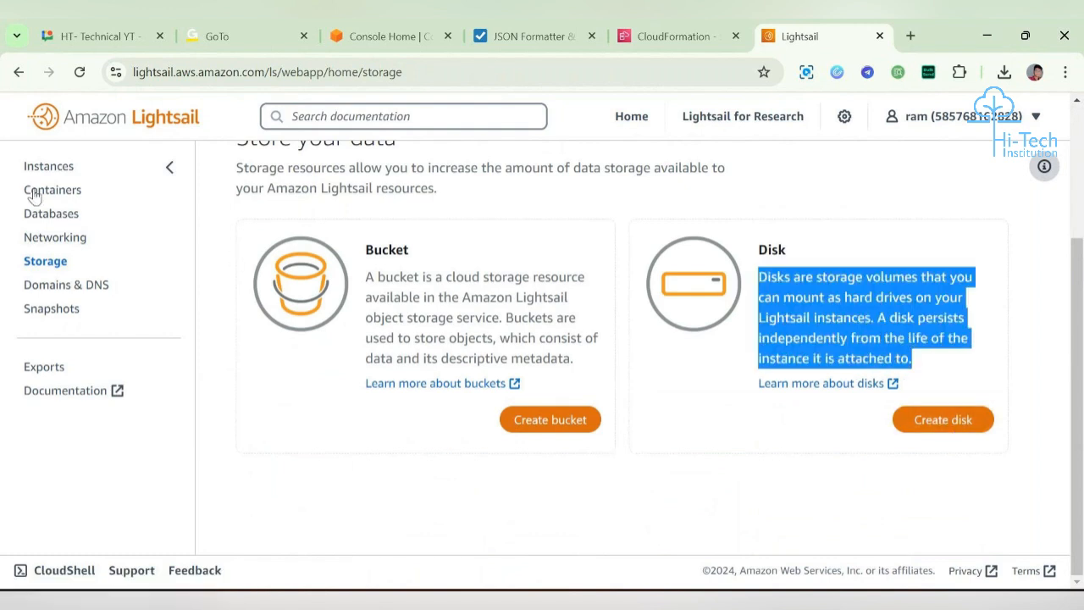
# Step: Review the DNS zone creation and domain registration options under Domains & DNS
pyautogui.click(74, 291)
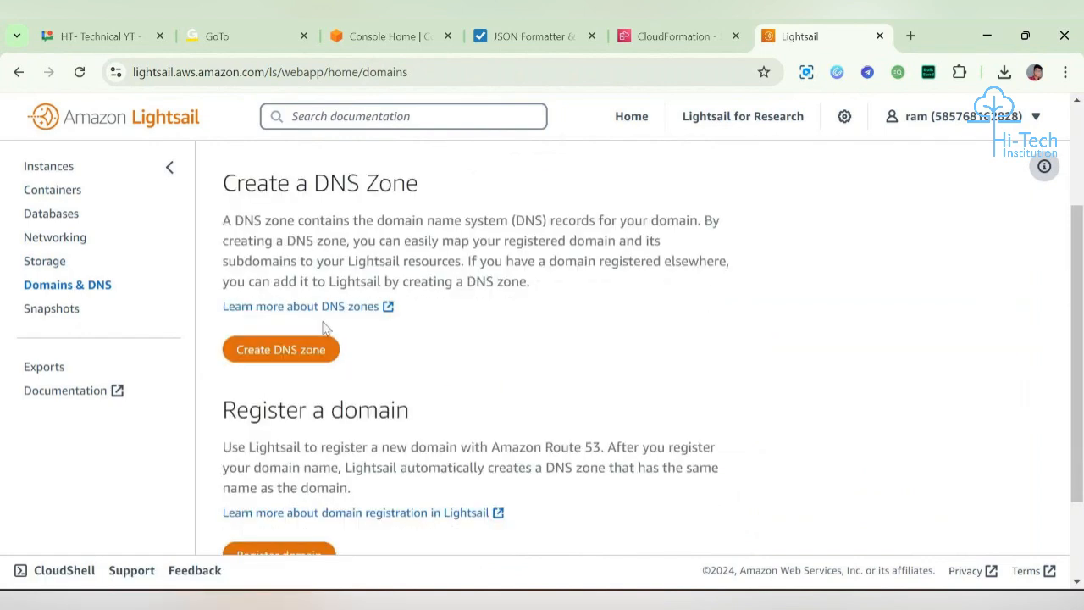
pyautogui.scroll(-2, 308, 465)
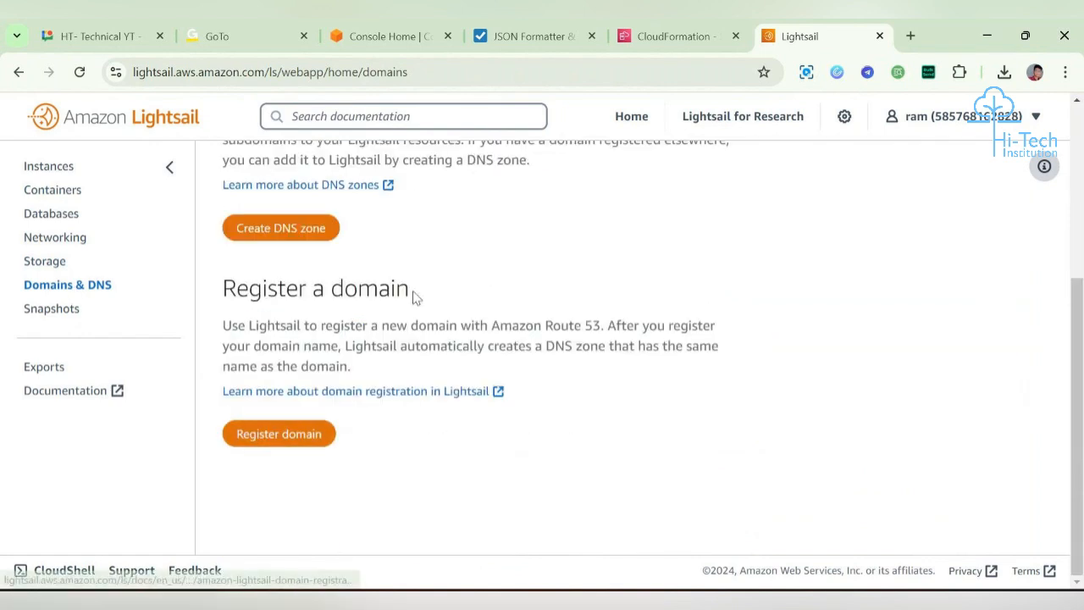
pyautogui.scroll(3, 412, 291)
# Step: Return to the instances list and open the WordPress instance's management page
pyautogui.click(51, 170)
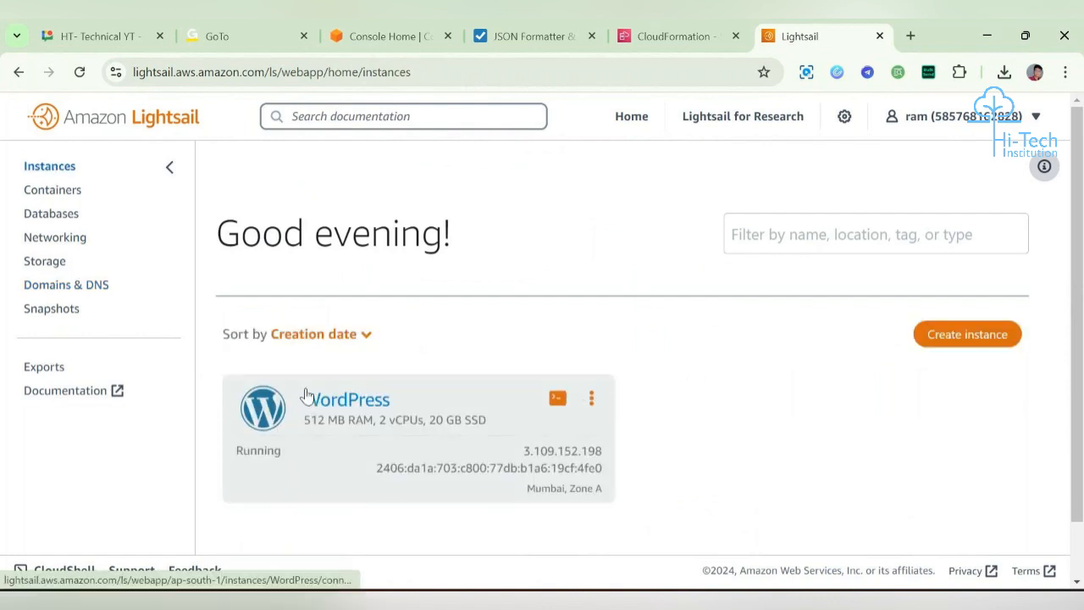
pyautogui.moveTo(303, 396); pyautogui.dragTo(612, 395)
pyautogui.click(593, 398)
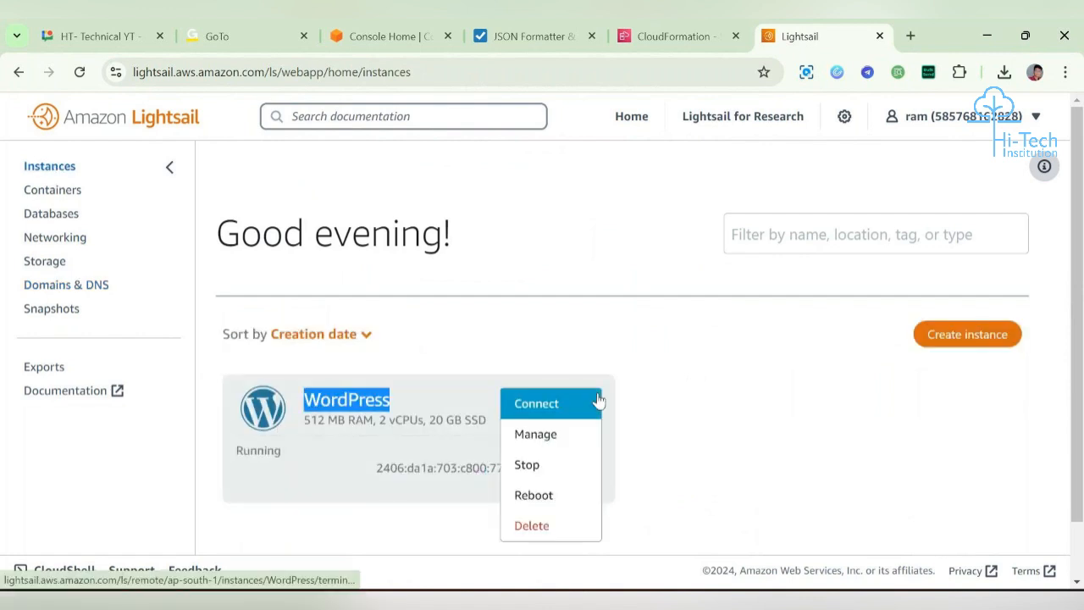
pyautogui.click(568, 432)
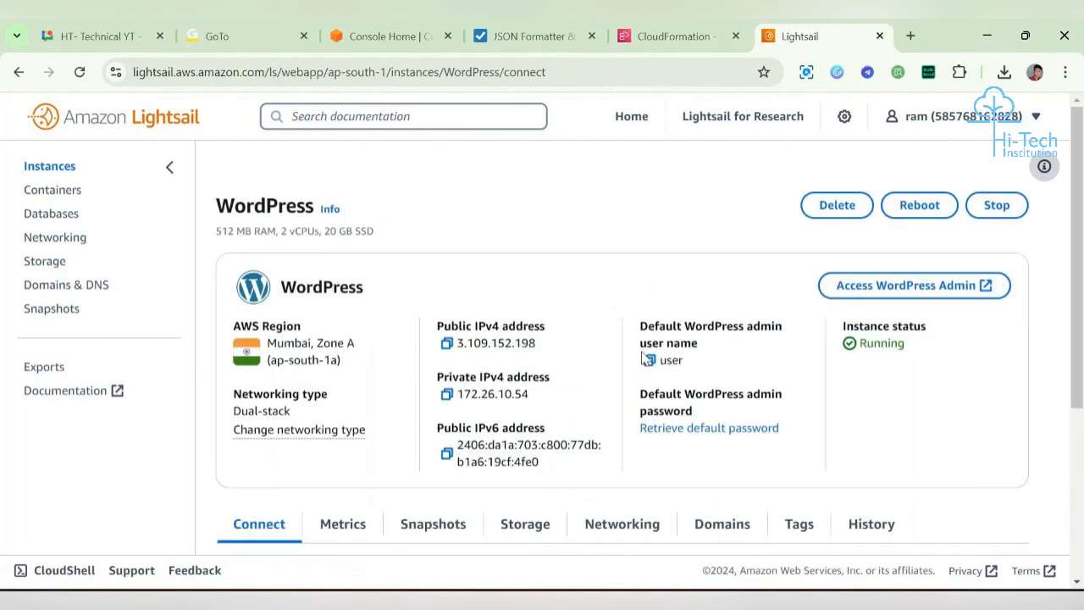
# Step: Copy the WordPress instance's public IPv4 address and open the site at 3.109.152.198 in a new browser tab
pyautogui.scroll(-3, 571, 292)
pyautogui.scroll(4, 571, 292)
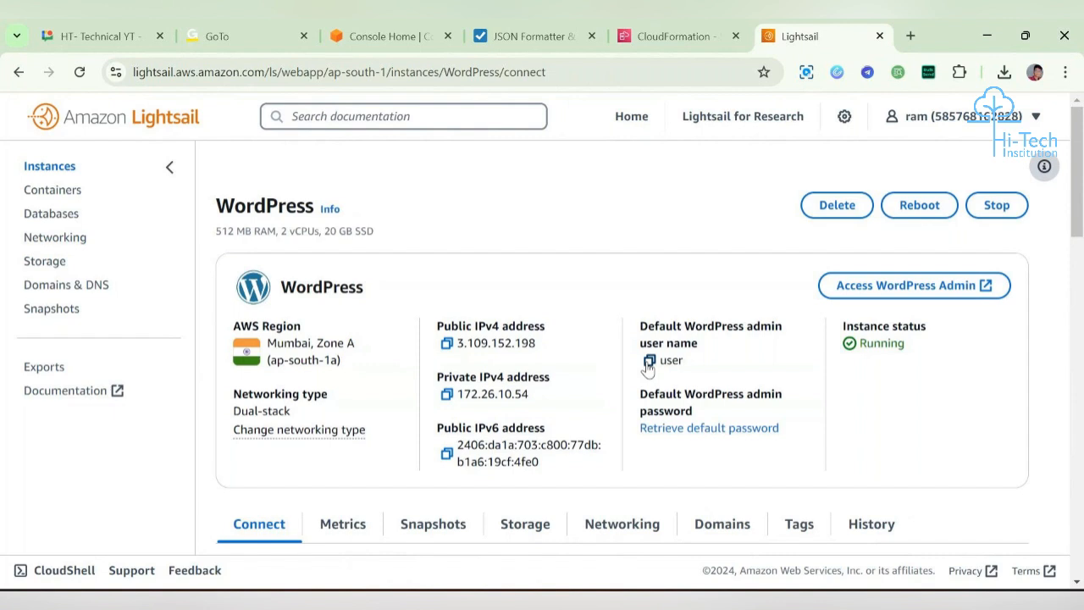
pyautogui.doubleClick(718, 324)
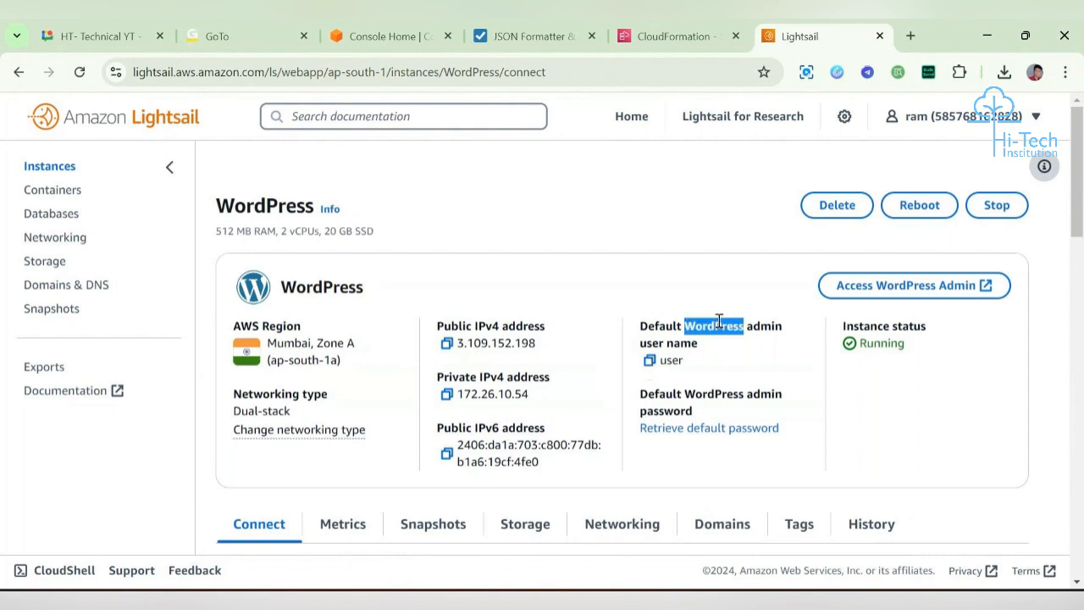
pyautogui.click(716, 351)
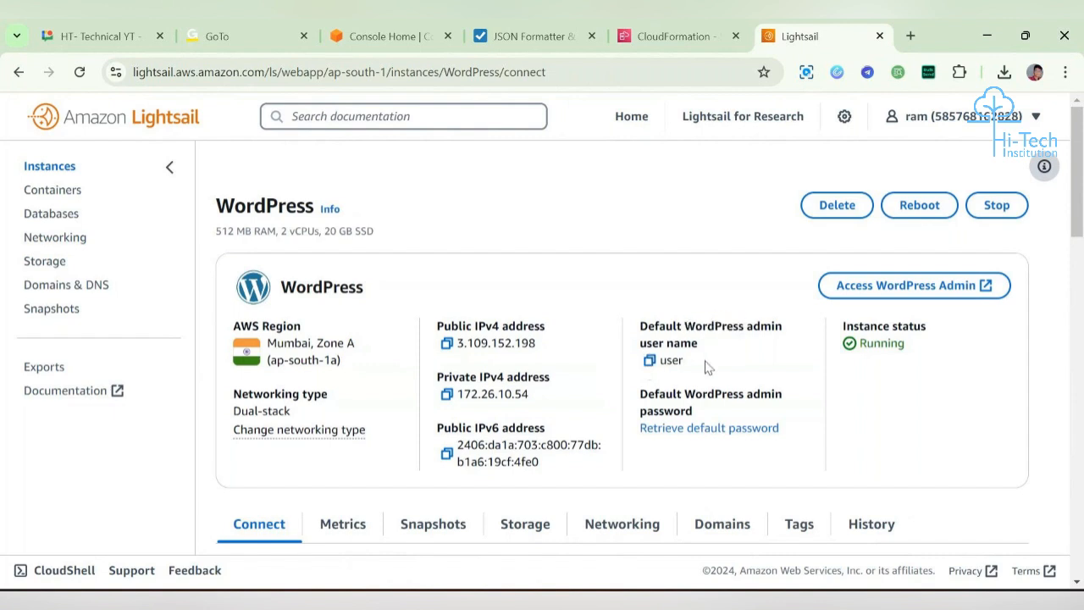
pyautogui.click(448, 343)
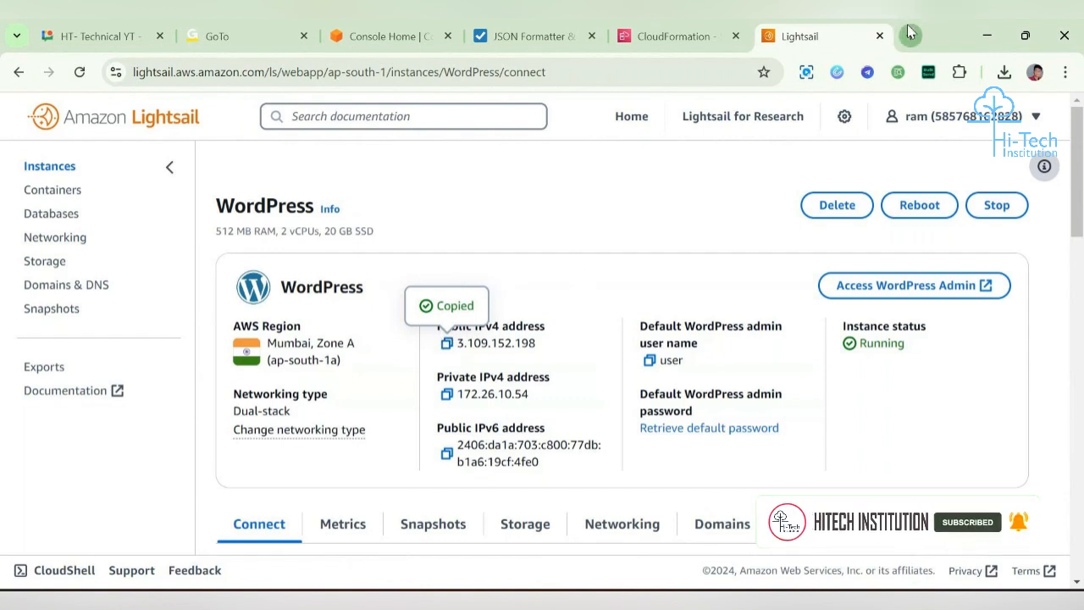
pyautogui.click(909, 32)
pyautogui.hotkey('ctrl', 'v')
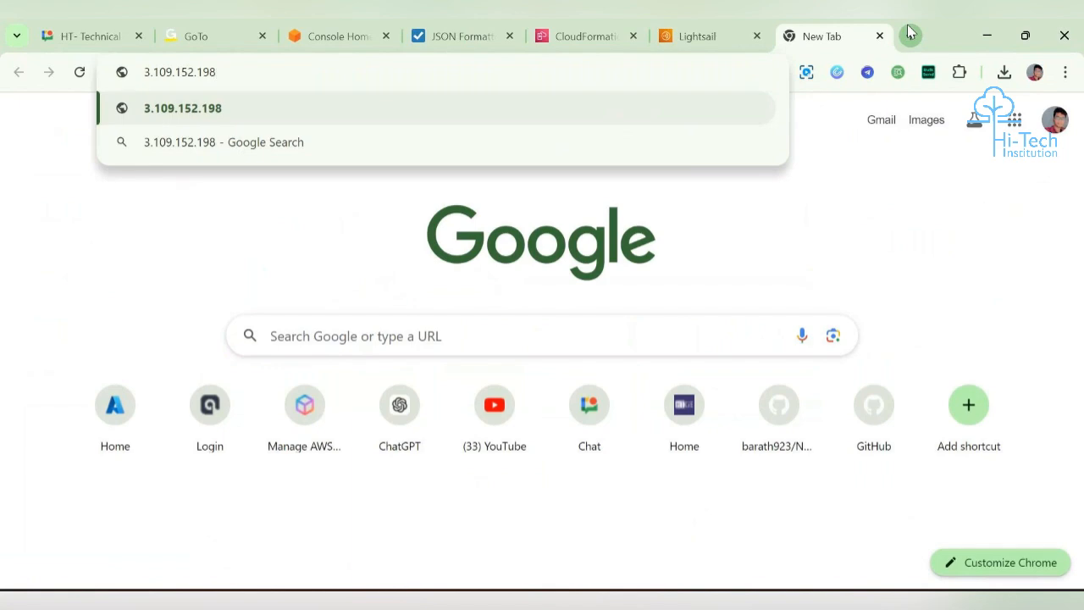
pyautogui.press('Return')
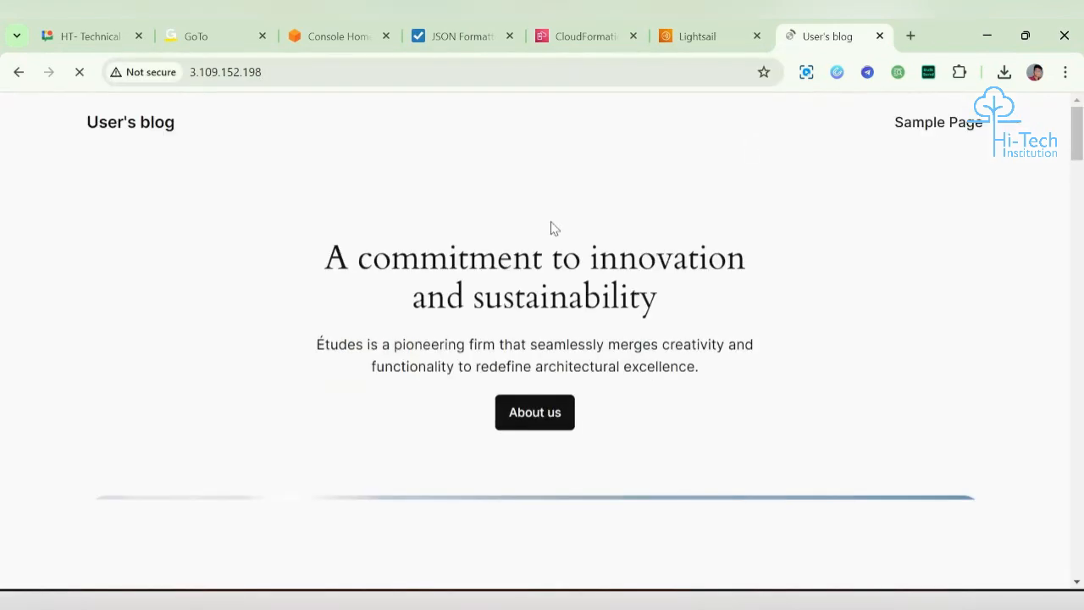
# Step: Examine the default WordPress blog's home page, including its main heading, banner image and content sections
pyautogui.scroll(-18, 511, 320)
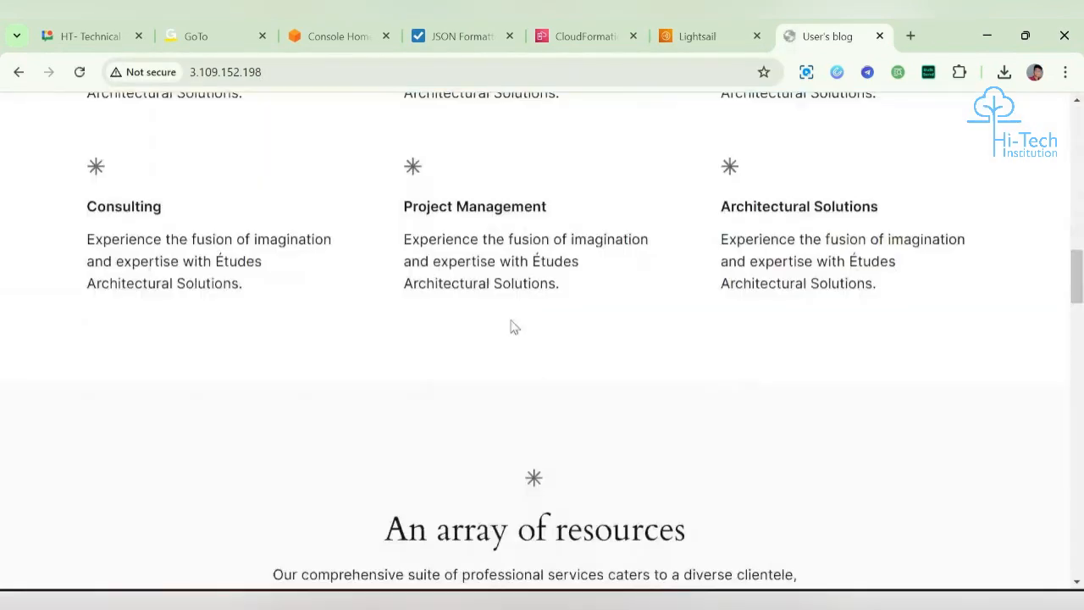
pyautogui.scroll(3, 512, 321)
pyautogui.scroll(15, 512, 320)
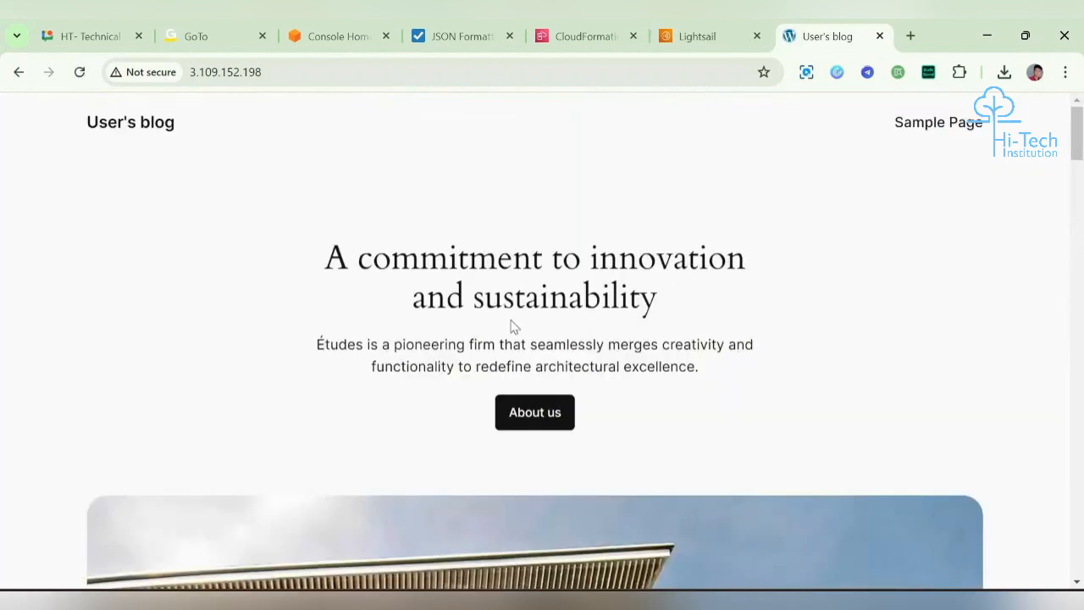
pyautogui.moveTo(327, 252); pyautogui.dragTo(735, 298)
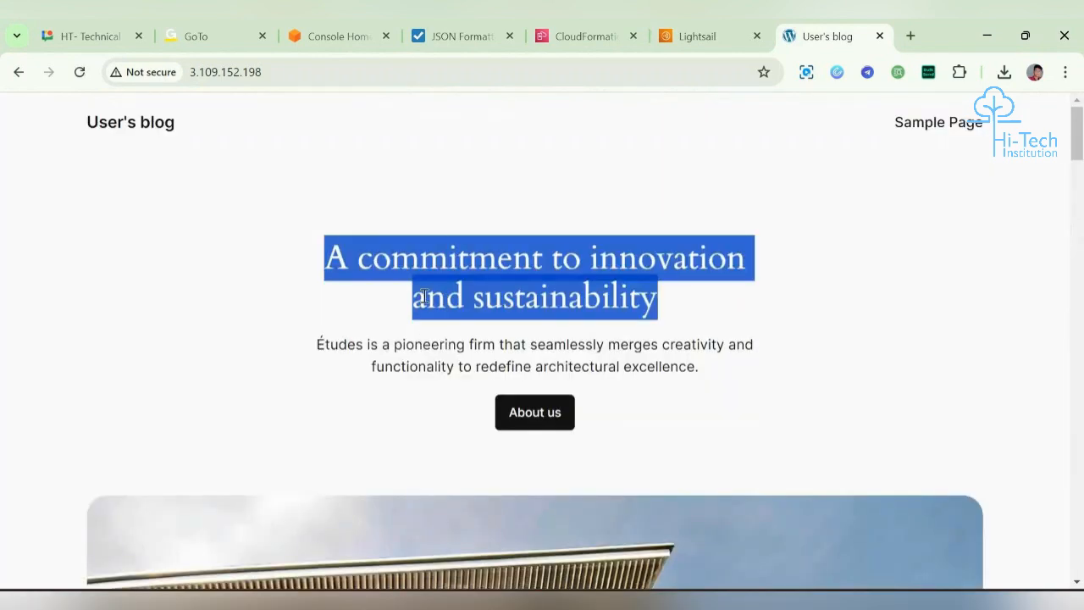
pyautogui.scroll(-4, 703, 342)
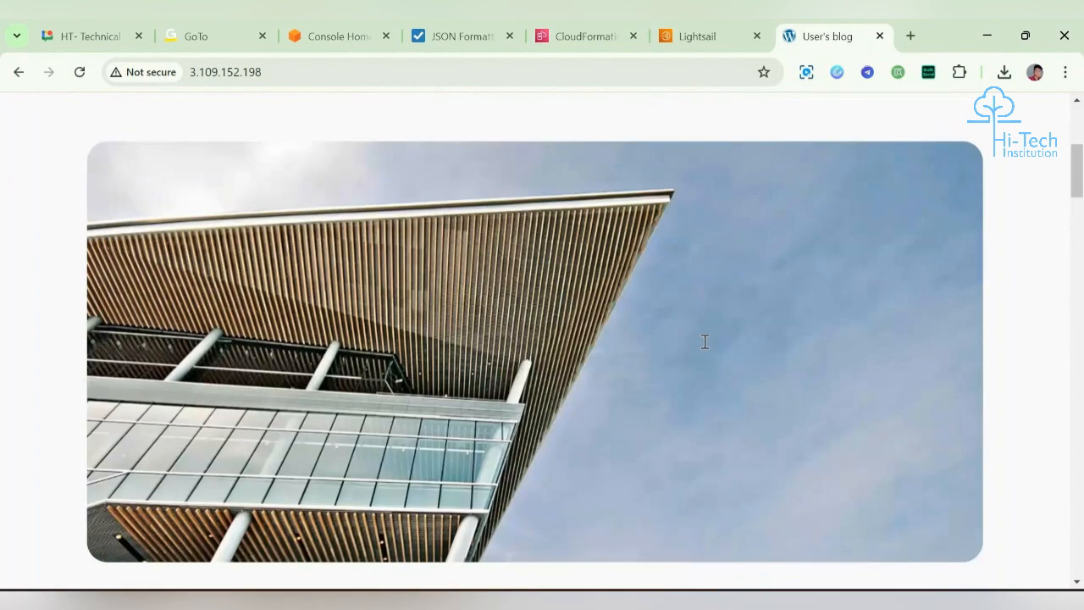
pyautogui.scroll(-6, 704, 343)
pyautogui.scroll(12, 703, 346)
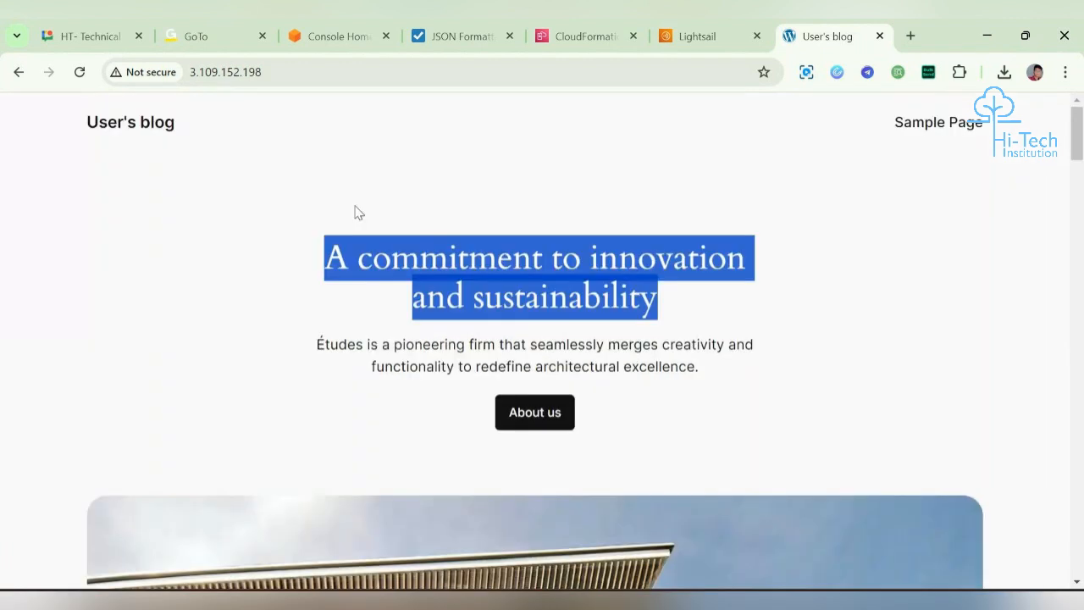
pyautogui.click(318, 211)
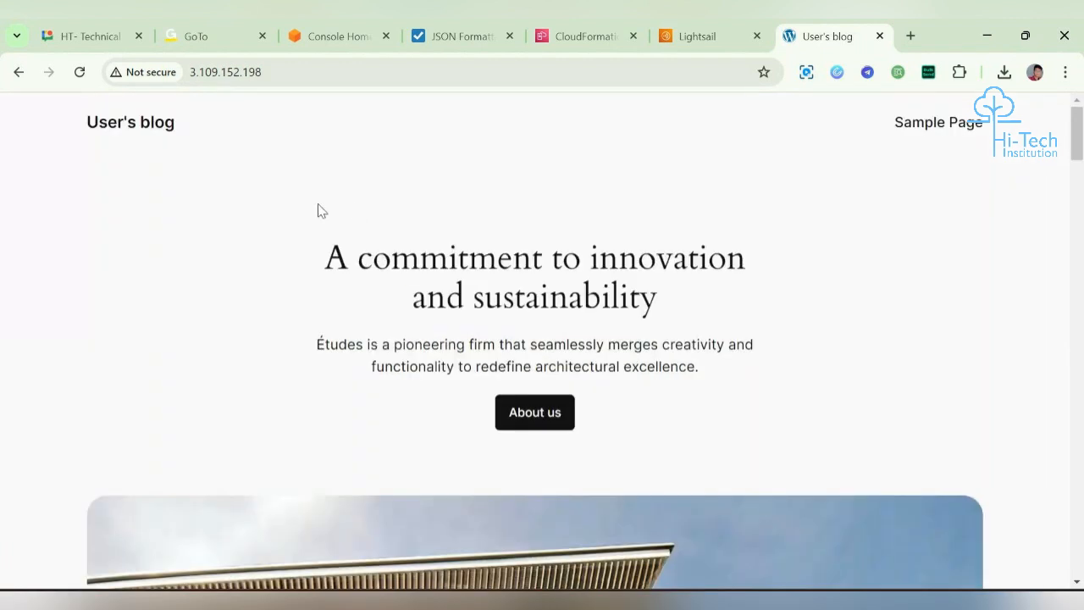
# Step: Open the WordPress login page at 3.109.152.198/wp-login.php
pyautogui.click(693, 34)
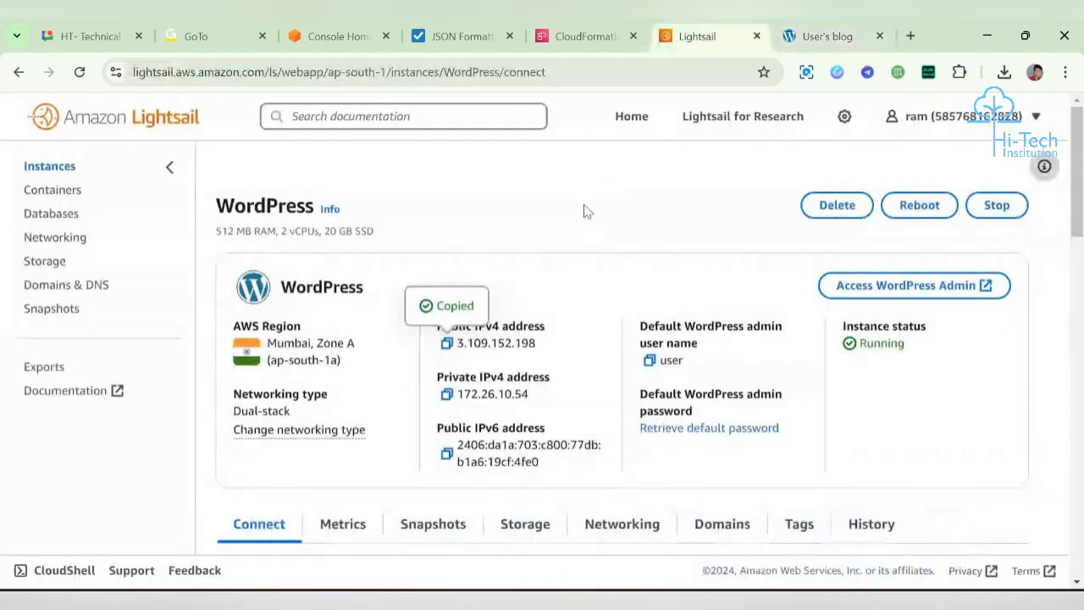
pyautogui.click(829, 34)
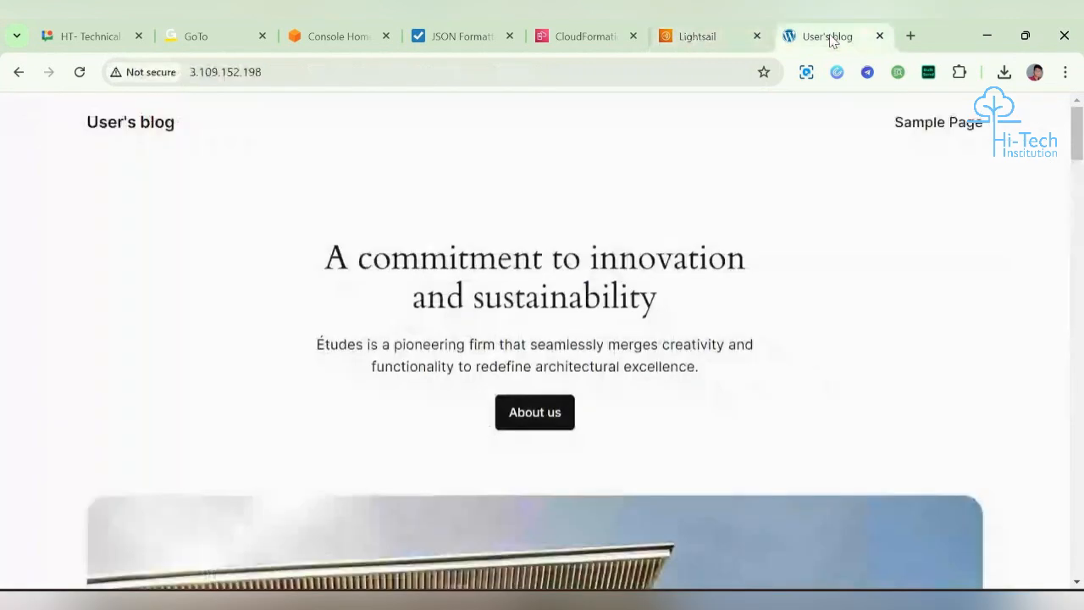
pyautogui.click(625, 68)
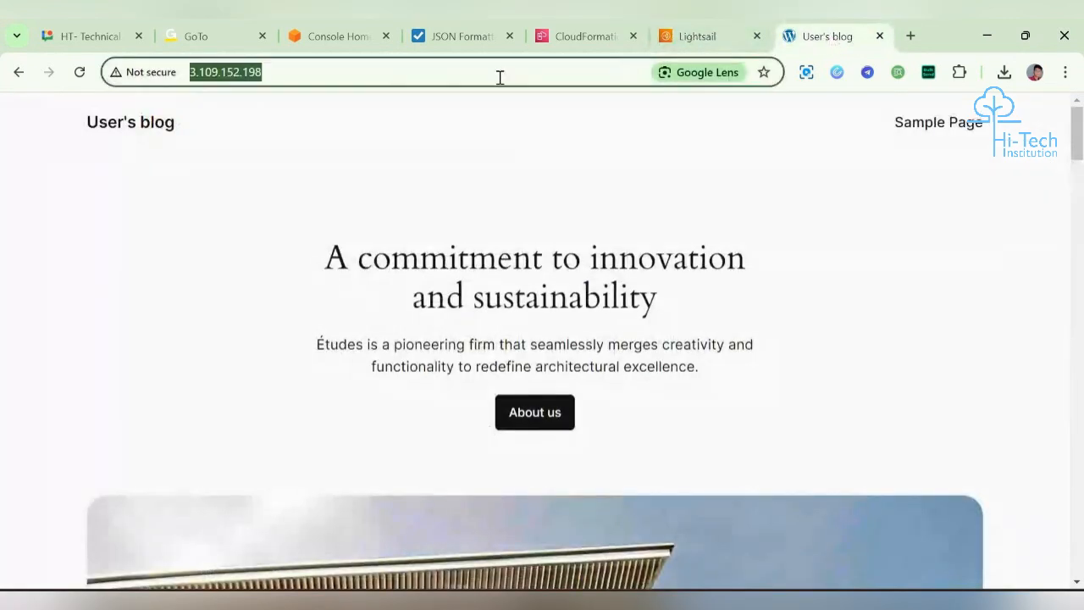
pyautogui.click(442, 74)
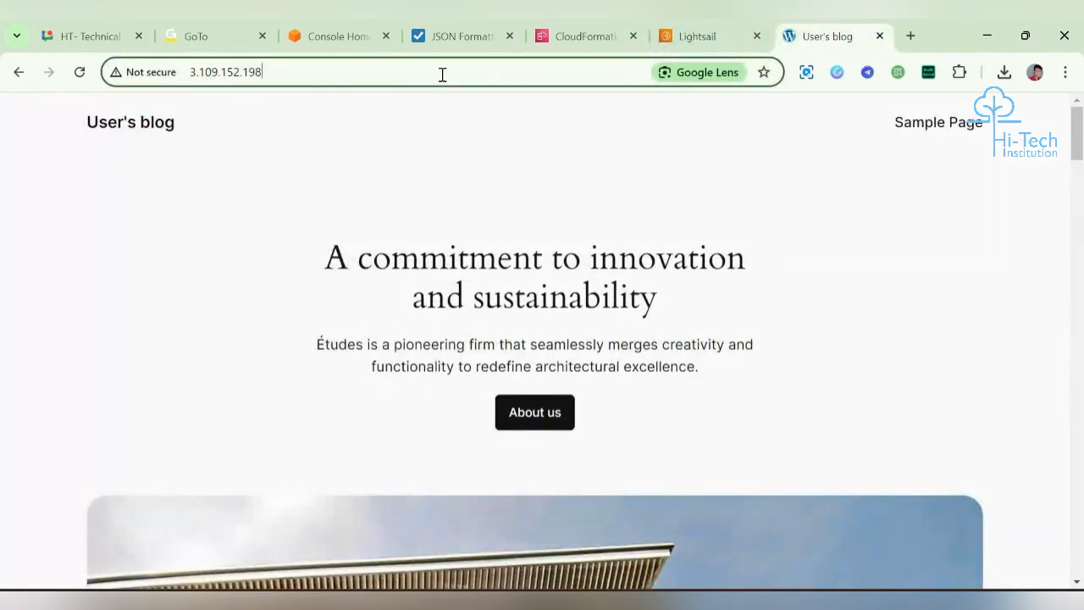
pyautogui.write('/w')
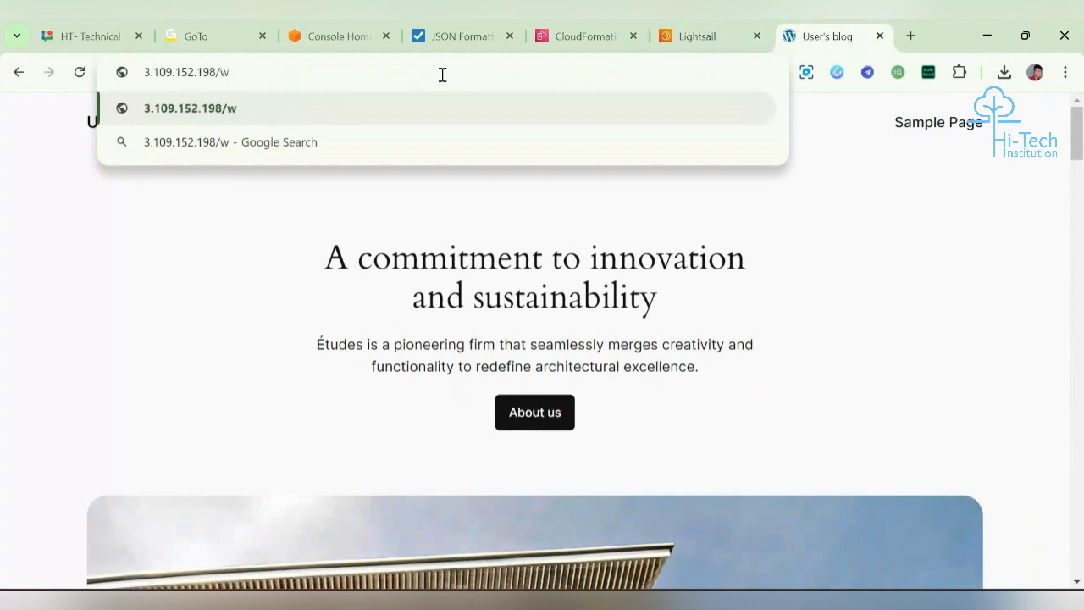
pyautogui.write('o')
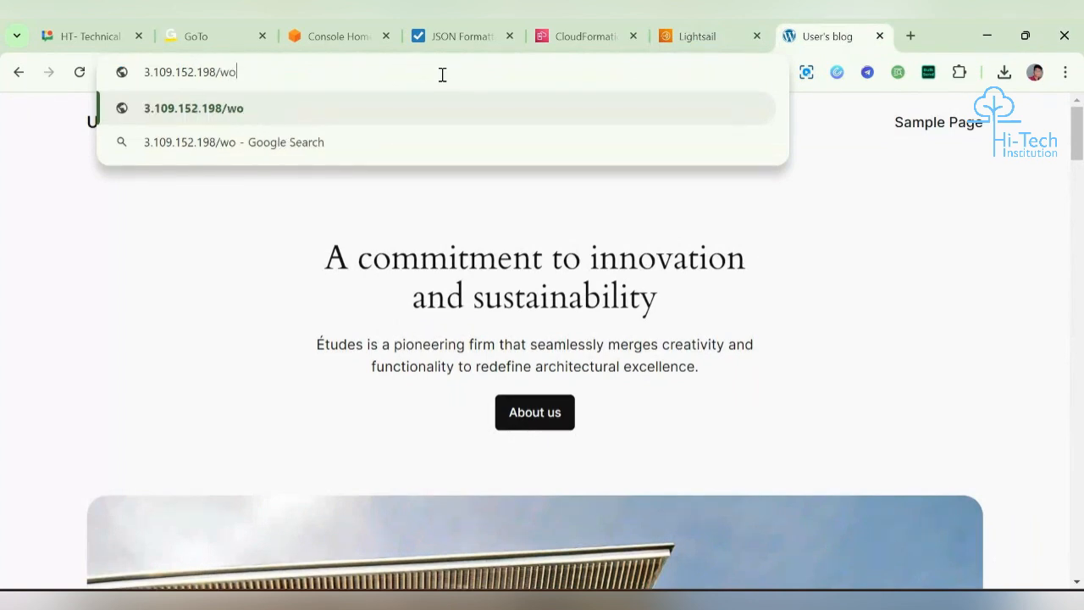
pyautogui.press('BackSpace')
pyautogui.press('BackSpace')
pyautogui.write('wp-logi')
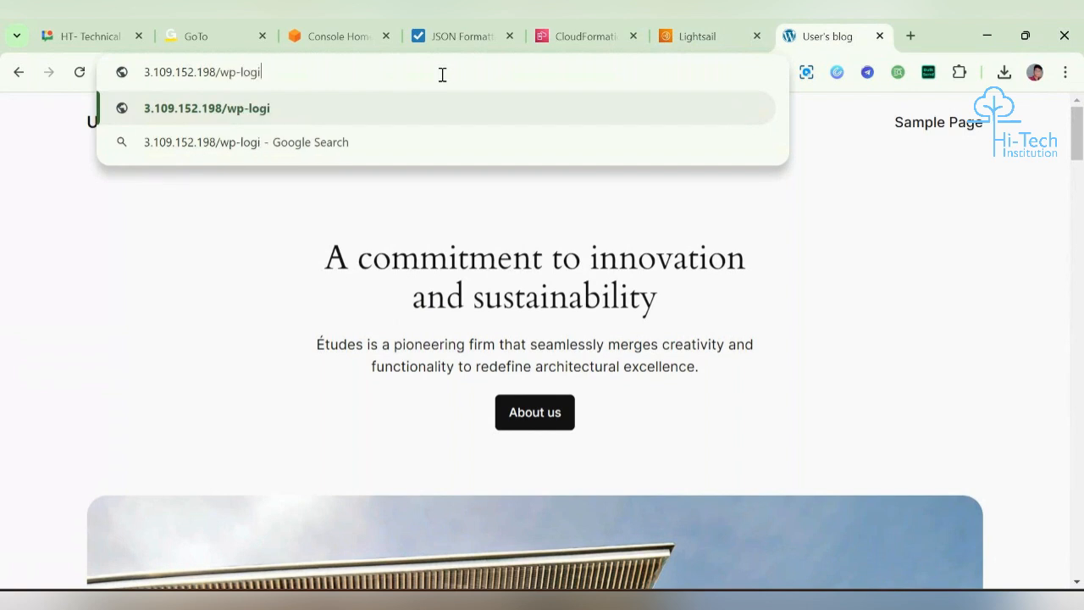
pyautogui.write('n.php')
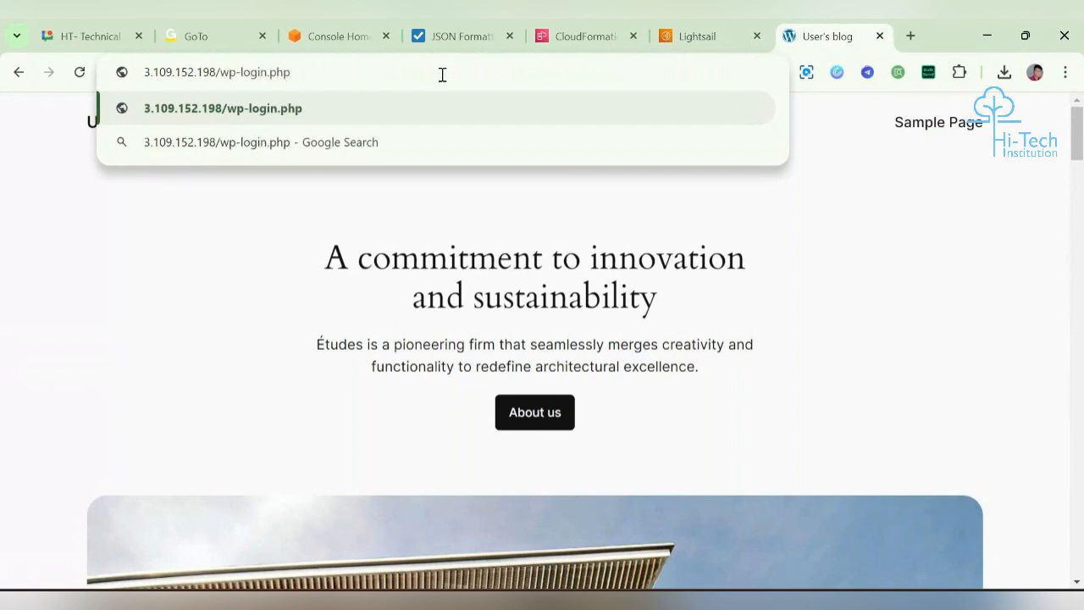
pyautogui.moveTo(225, 72); pyautogui.dragTo(336, 68)
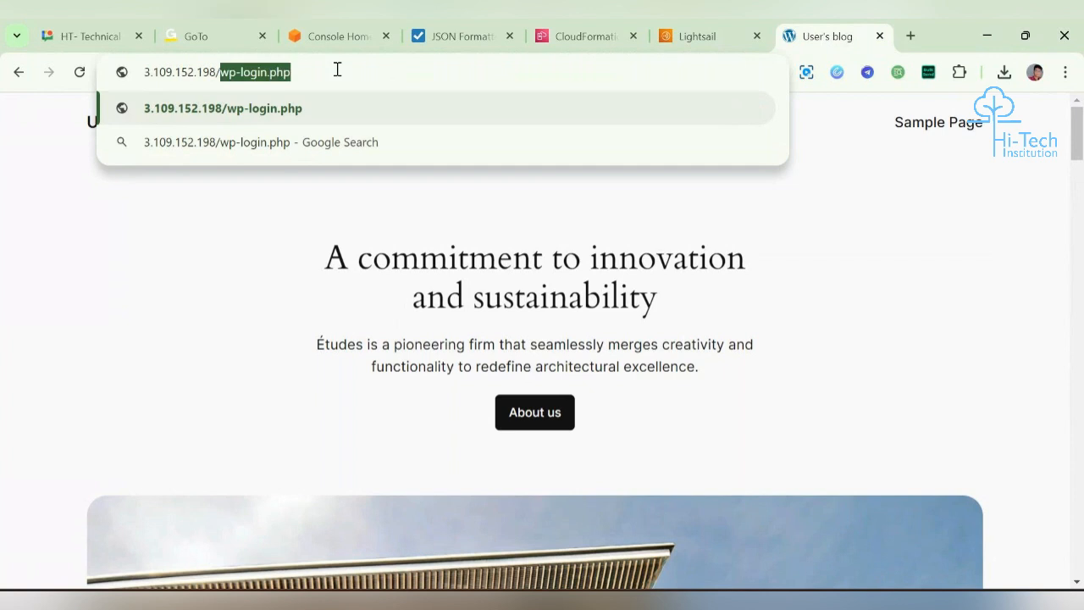
pyautogui.press('Return')
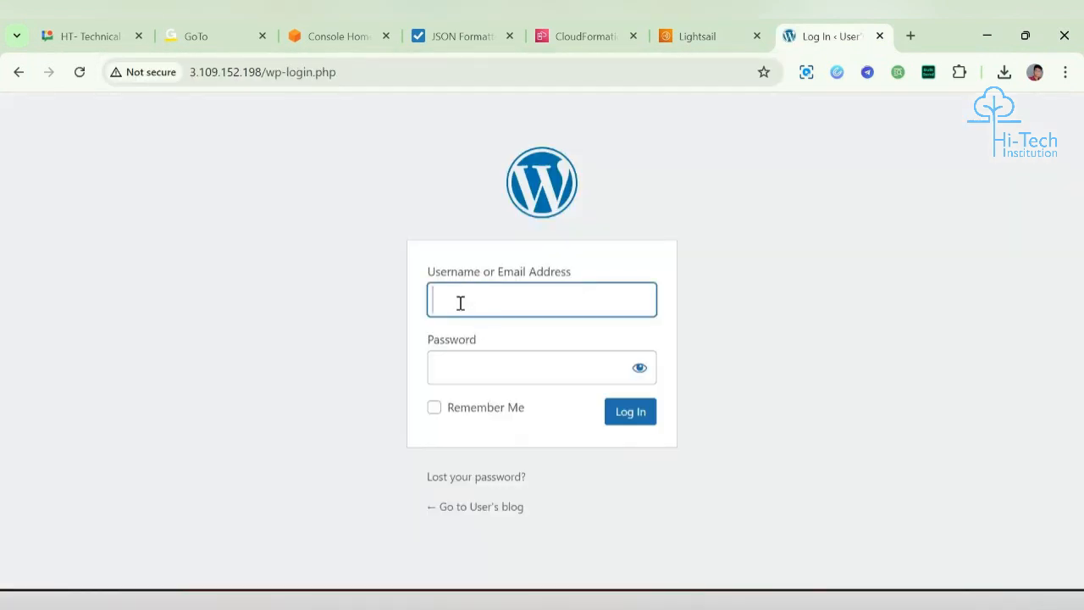
# Step: Copy the default WordPress admin user name from the Lightsail instance page and enter it as the username on the WordPress login form
pyautogui.click(468, 356)
pyautogui.click(693, 25)
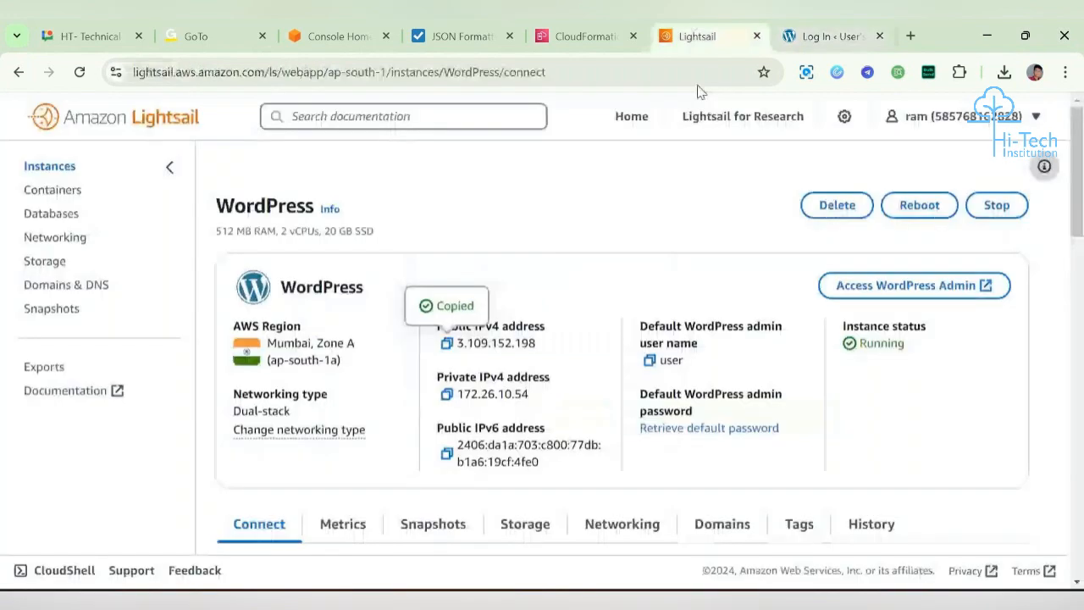
pyautogui.click(649, 360)
pyautogui.click(816, 25)
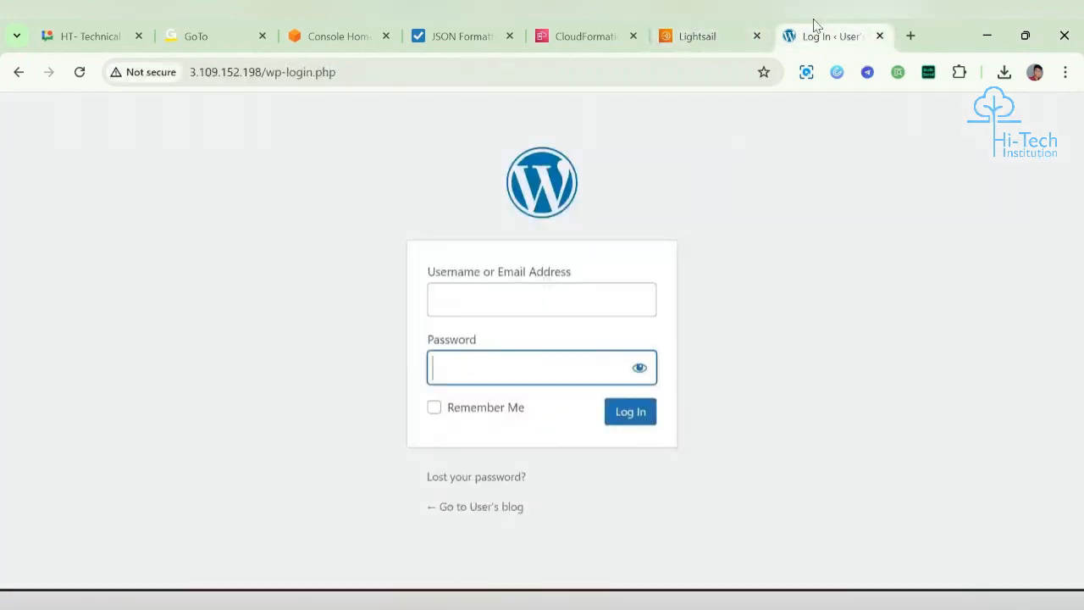
pyautogui.click(554, 307)
pyautogui.hotkey('ctrl', 'v')
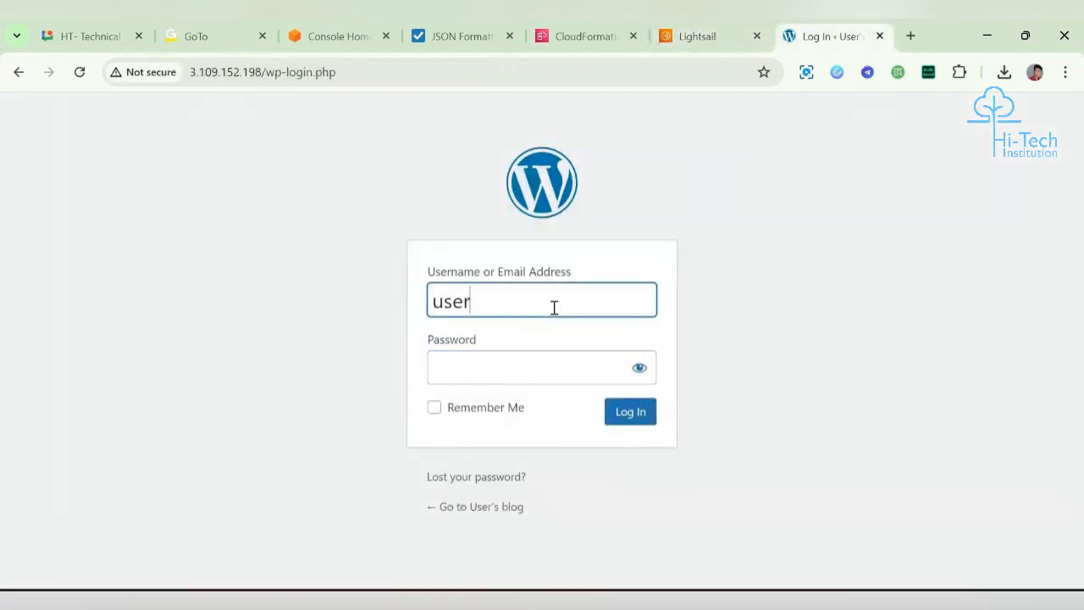
# Step: Return to the Lightsail instance page and connect to the WordPress instance with the browser-based SSH client
pyautogui.click(720, 22)
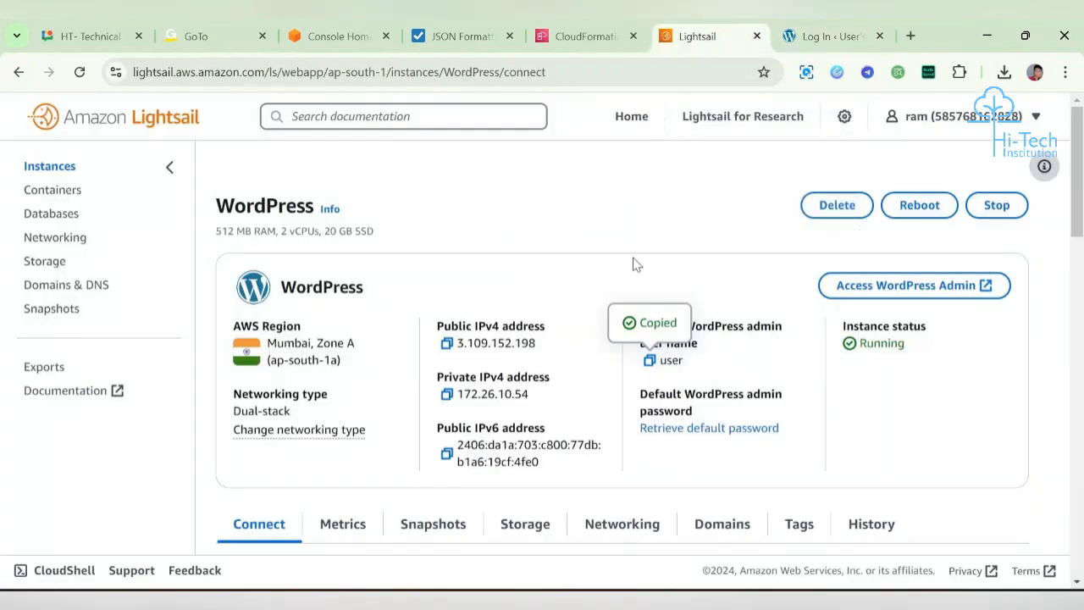
pyautogui.scroll(-6, 551, 364)
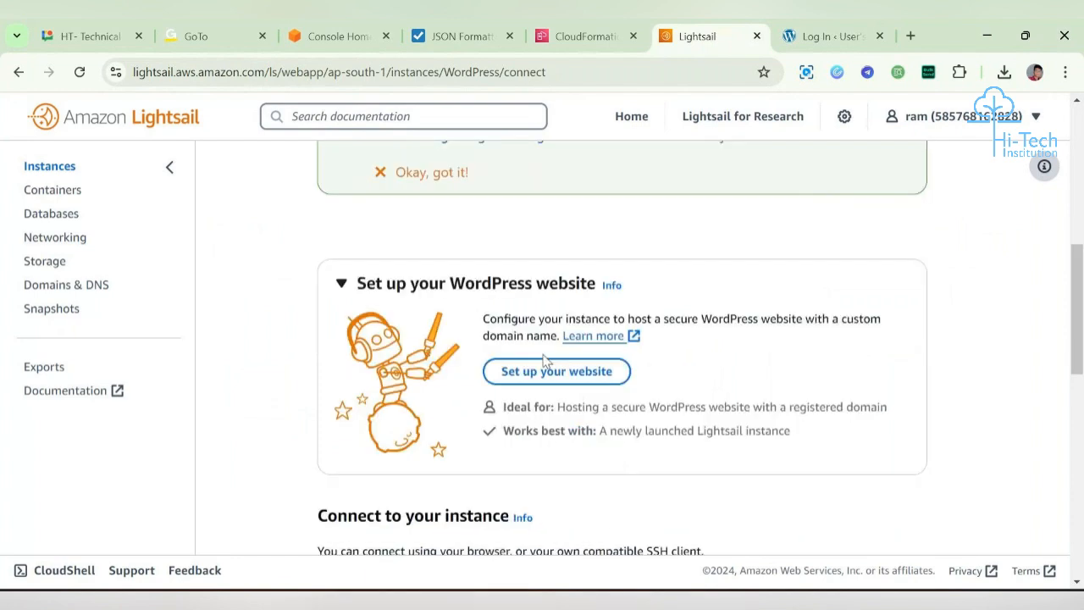
pyautogui.scroll(3, 544, 364)
pyautogui.scroll(3, 545, 362)
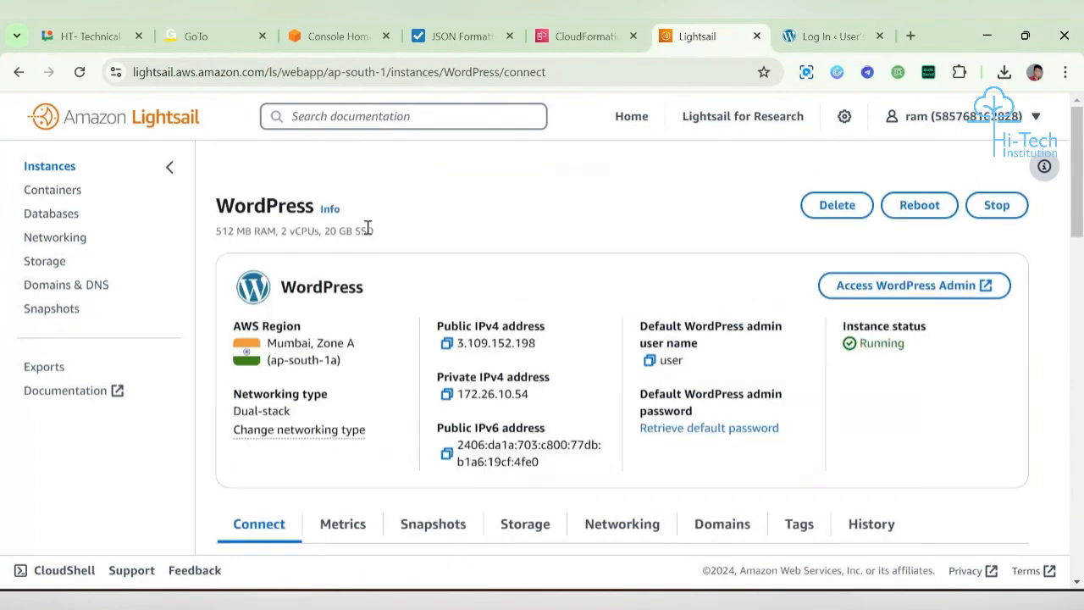
pyautogui.scroll(-2, 487, 392)
pyautogui.scroll(-2, 487, 392)
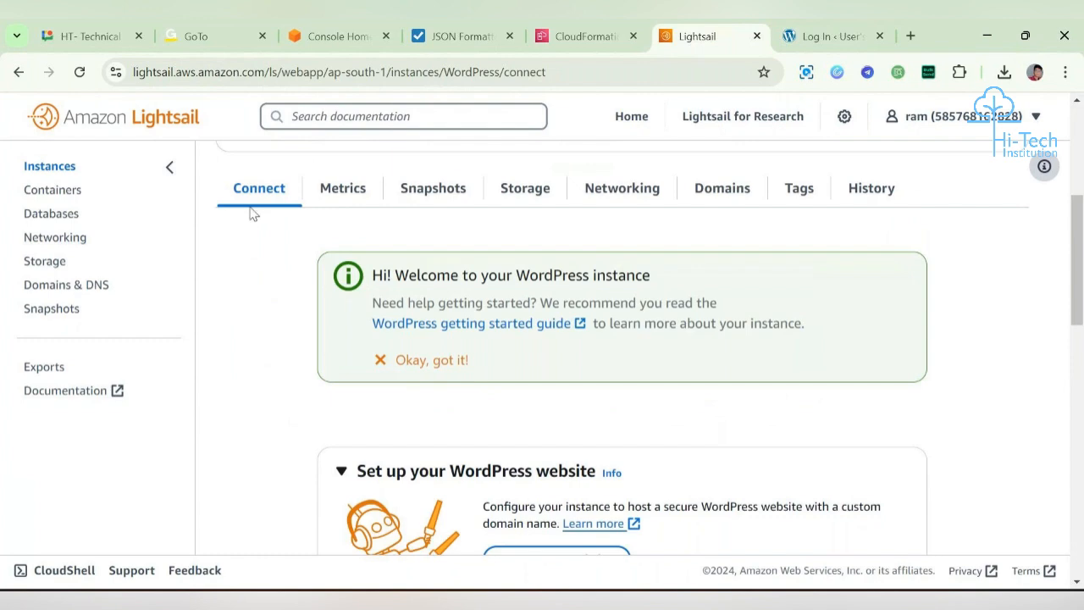
pyautogui.scroll(-3, 249, 212)
pyautogui.scroll(-5, 265, 228)
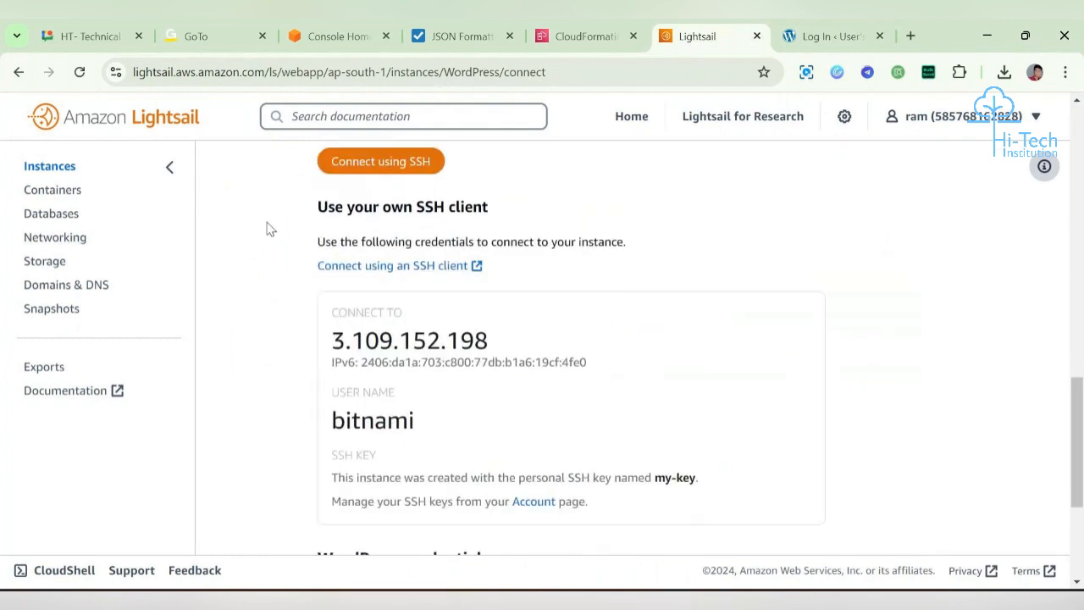
pyautogui.scroll(-4, 499, 404)
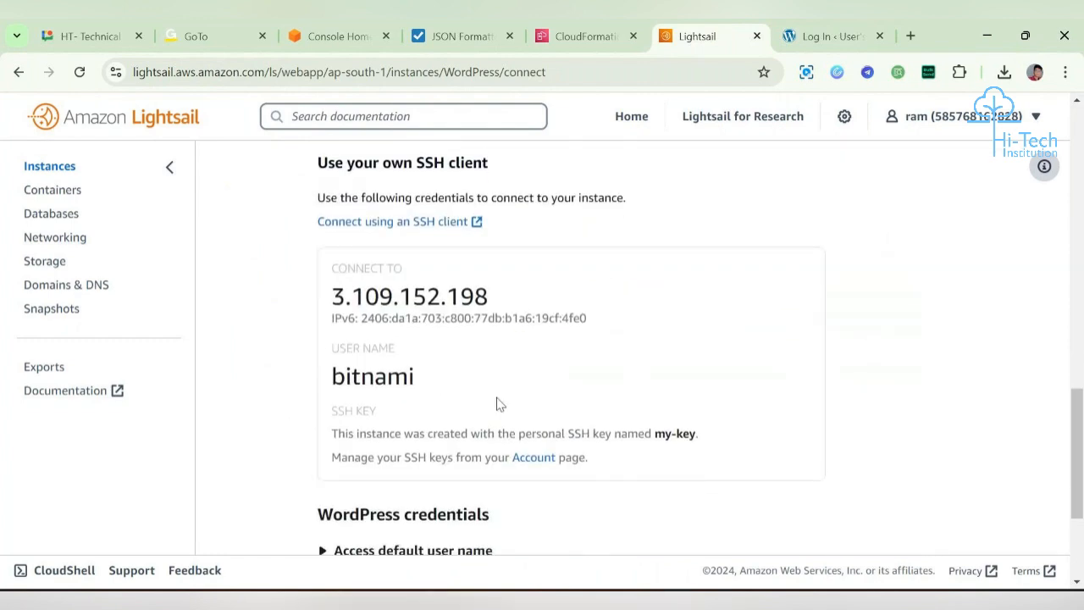
pyautogui.scroll(4, 499, 404)
pyautogui.scroll(3, 499, 404)
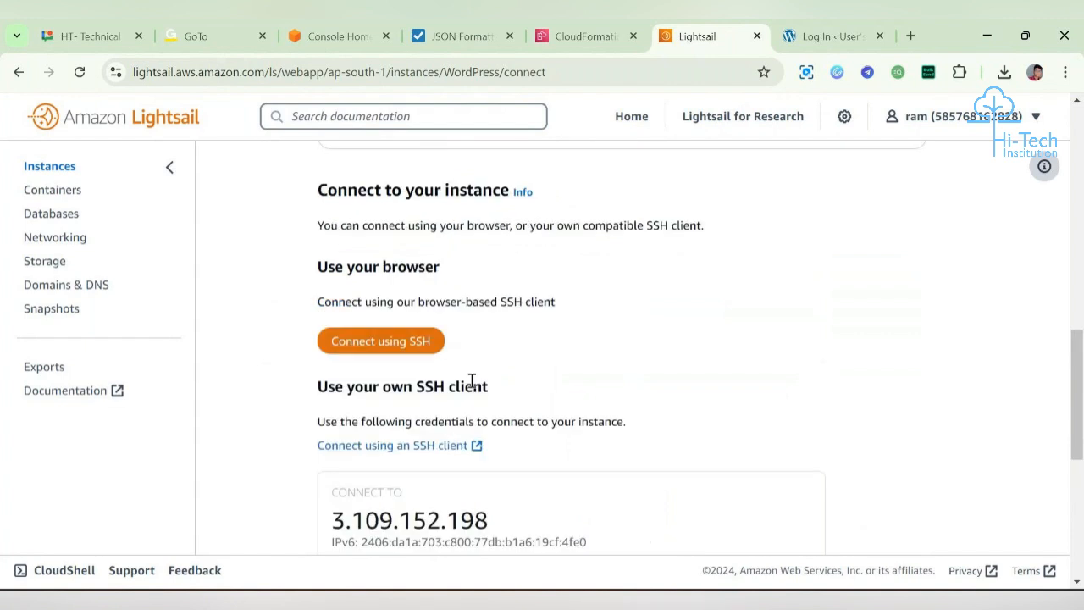
pyautogui.click(383, 343)
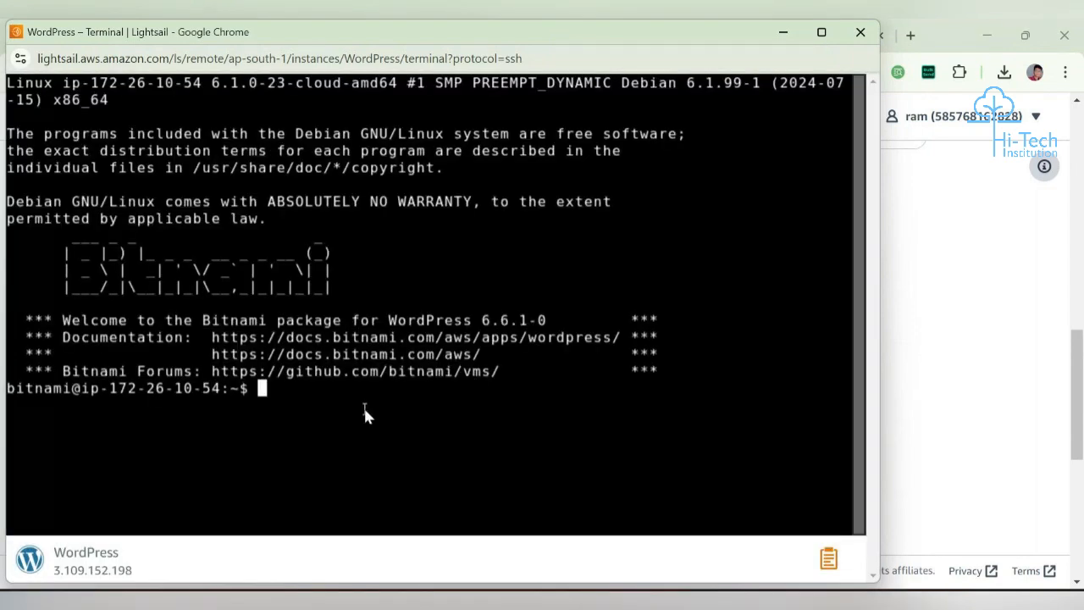
# Step: List the home directory's files with ls and select the file name bitnami_application_password in the terminal output
pyautogui.write('ls')
pyautogui.press('Return')
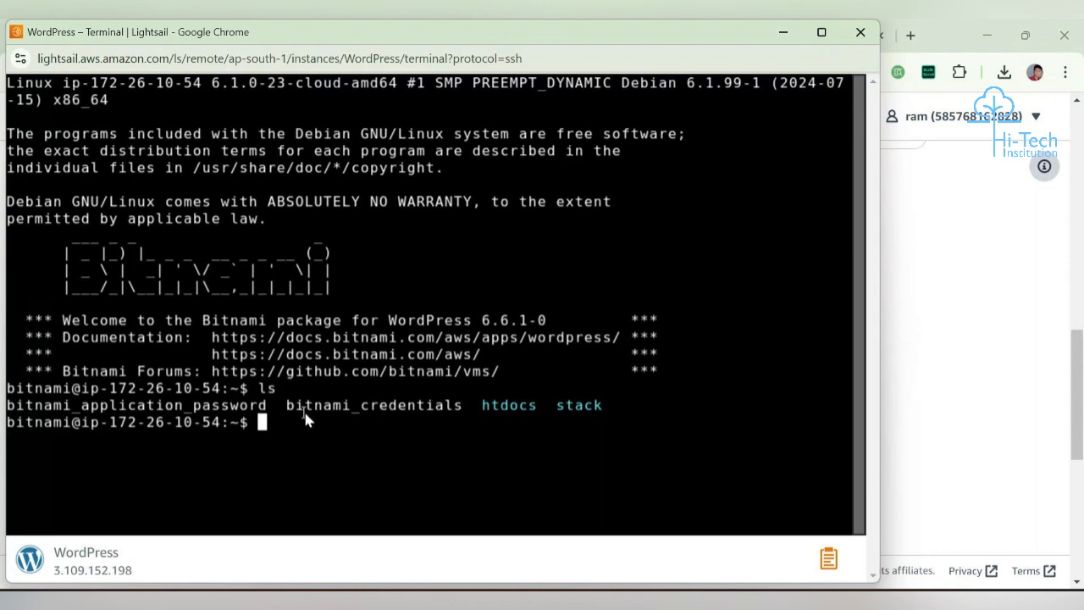
pyautogui.moveTo(264, 408); pyautogui.dragTo(6, 405)
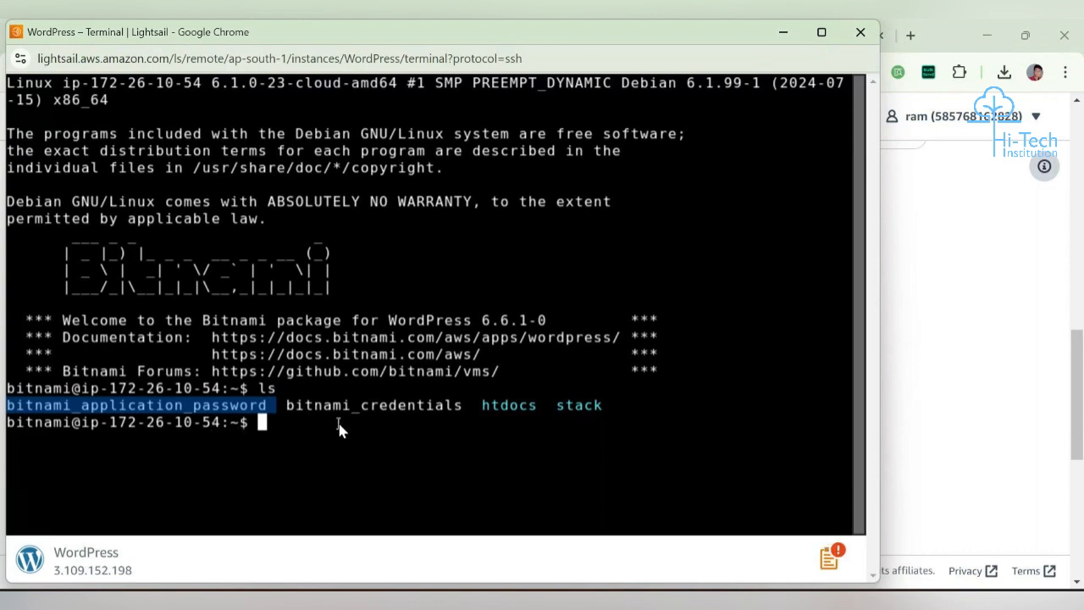
# Step: Display the contents of the bitnami_application_password file with cat, reusing the file name copied from the directory listing
pyautogui.write('cat')
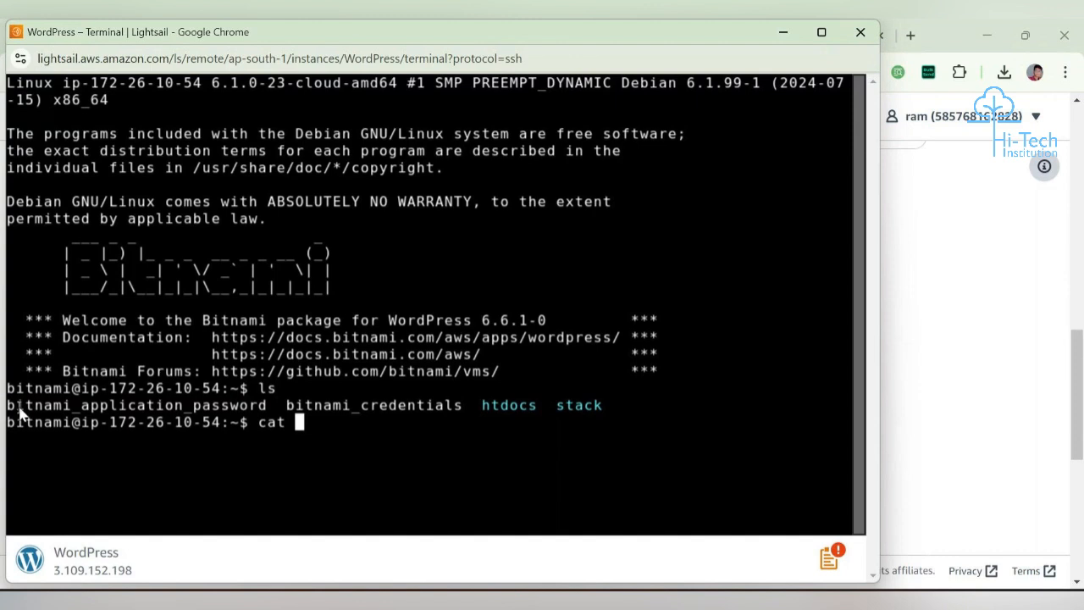
pyautogui.moveTo(8, 410); pyautogui.dragTo(268, 410)
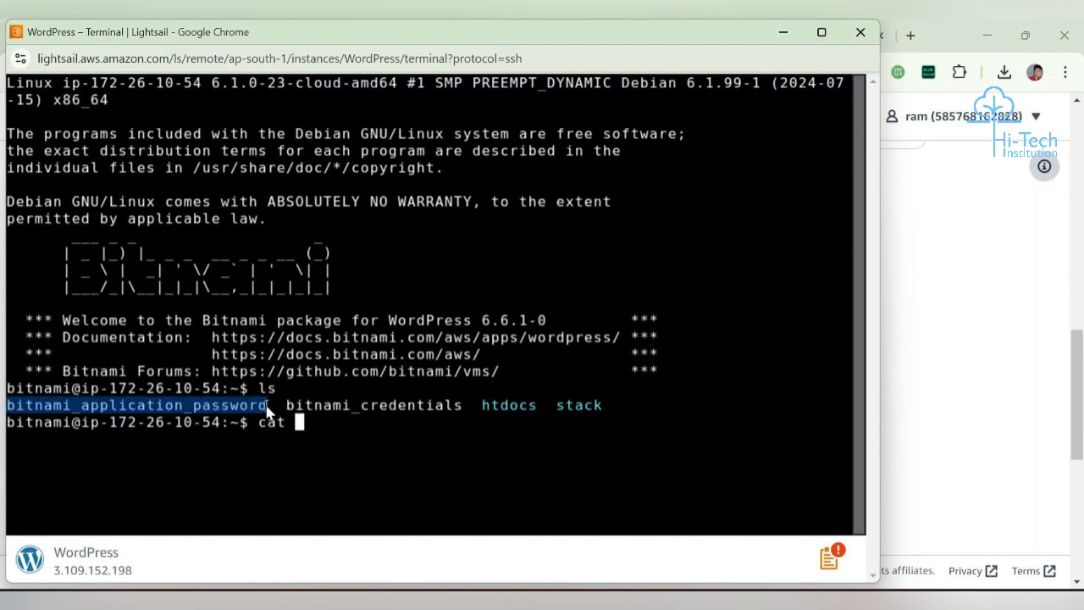
pyautogui.rightClick(218, 409)
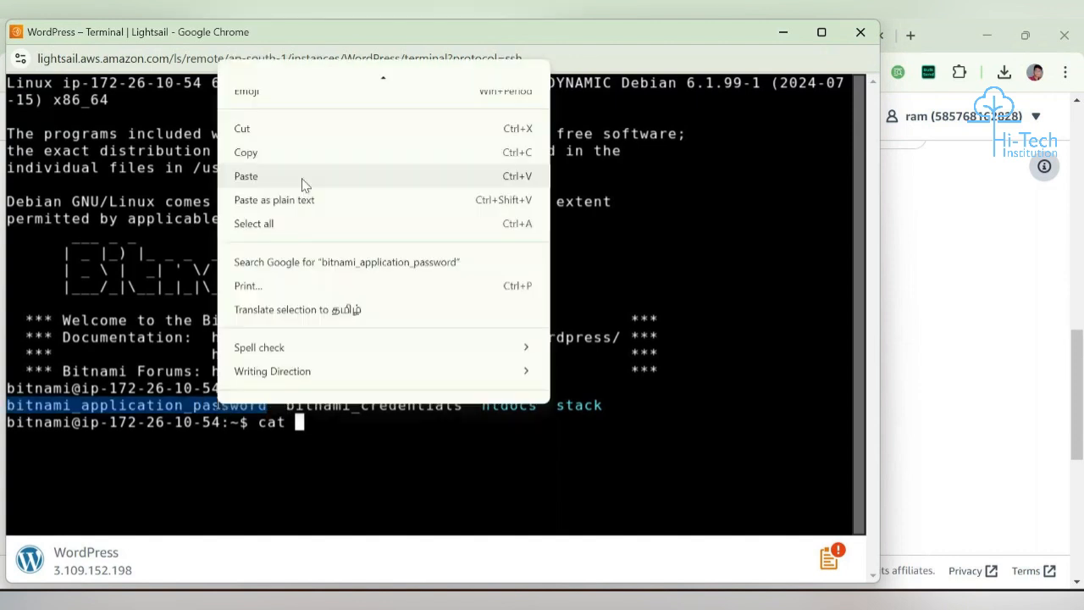
pyautogui.click(346, 150)
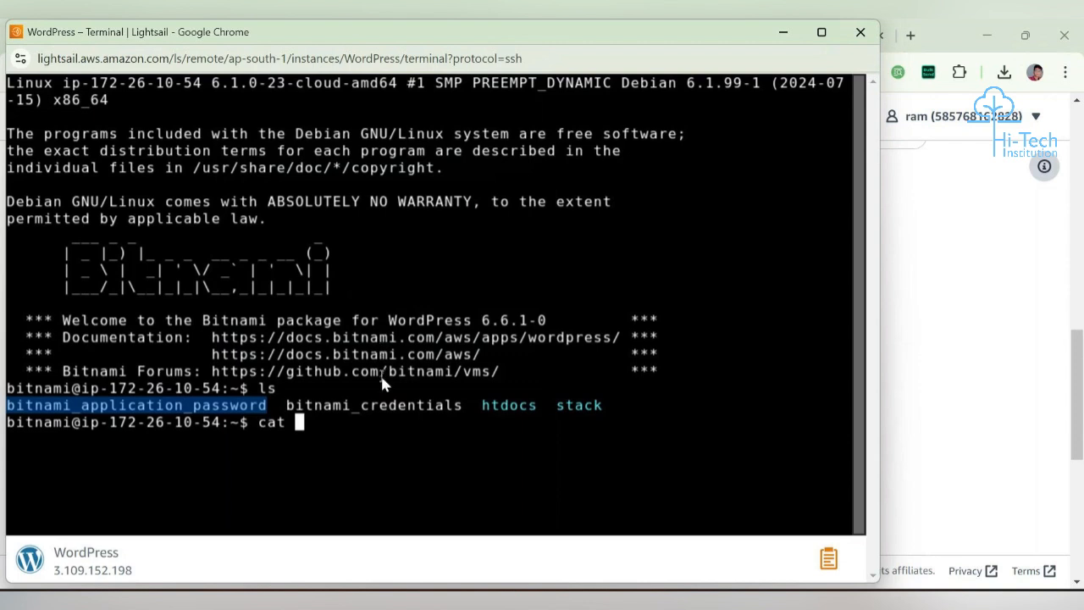
pyautogui.rightClick(305, 423)
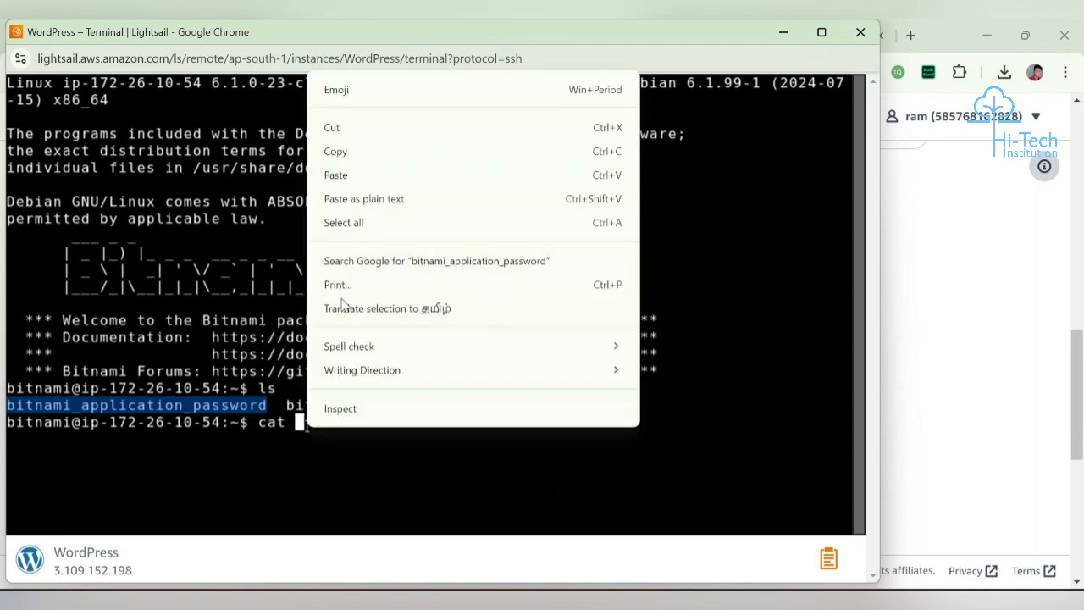
pyautogui.click(411, 176)
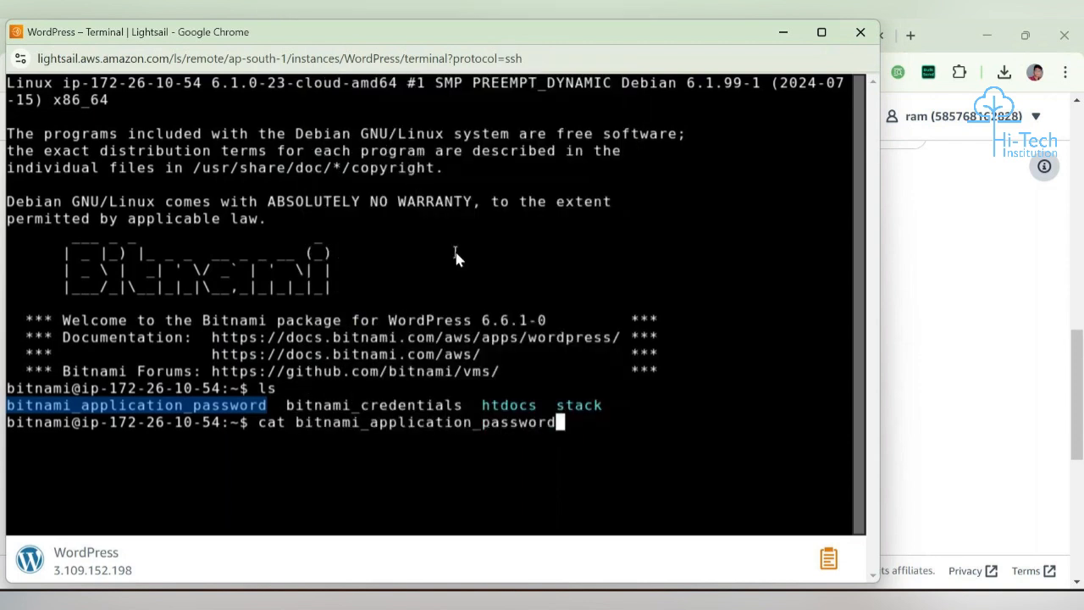
pyautogui.press('Return')
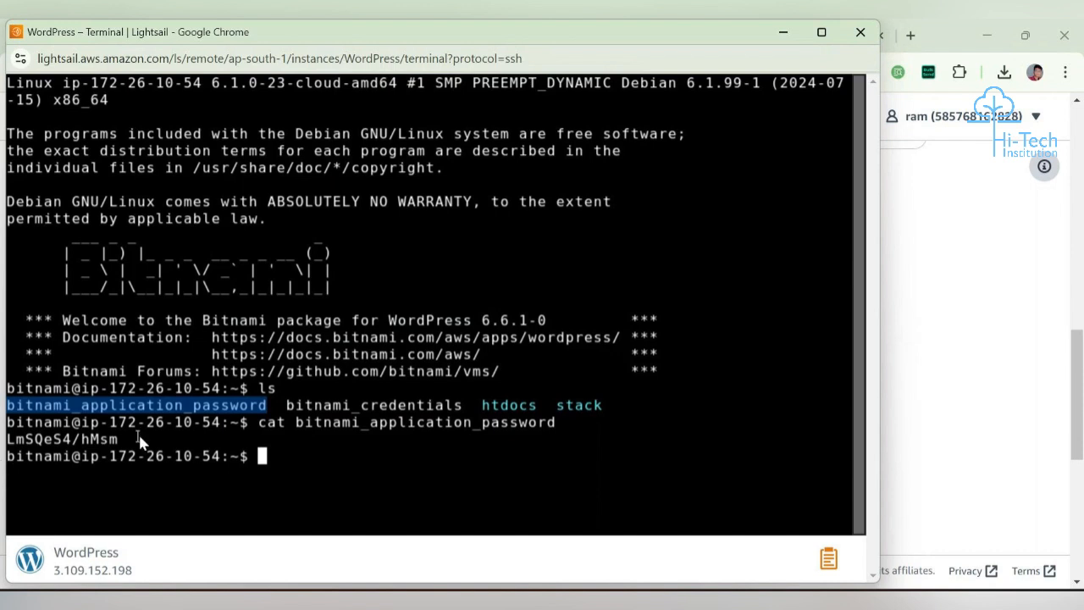
# Step: Copy the application password from the terminal output and return to the main browser window
pyautogui.moveTo(119, 439); pyautogui.dragTo(7, 440)
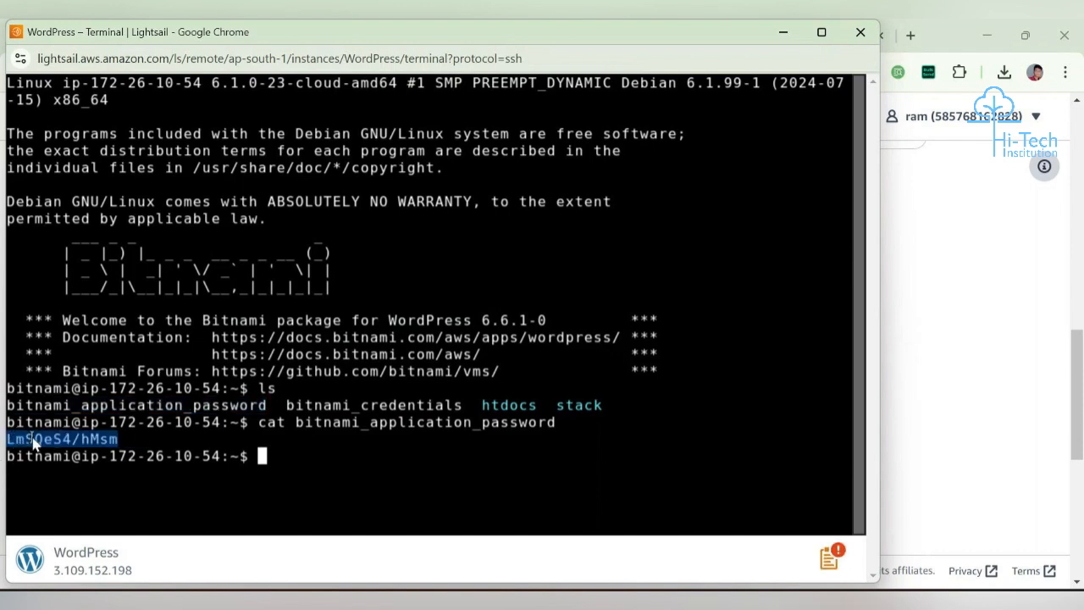
pyautogui.rightClick(34, 442)
pyautogui.click(160, 166)
pyautogui.click(900, 260)
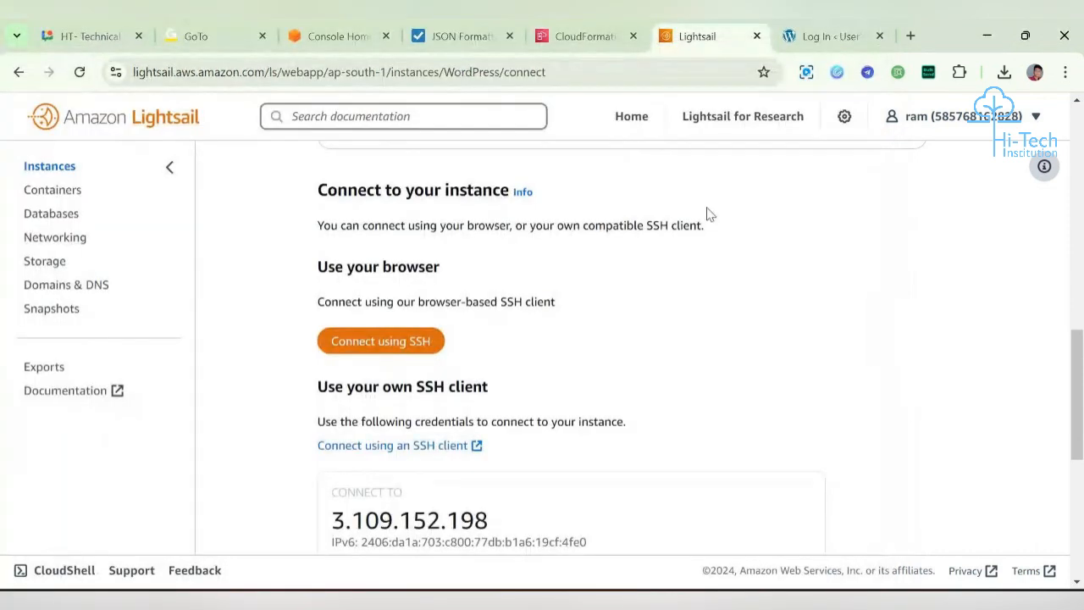
# Step: Paste the copied password into the WordPress login form, reveal it, log in and dismiss the offer to save the password
pyautogui.click(788, 36)
pyautogui.click(483, 359)
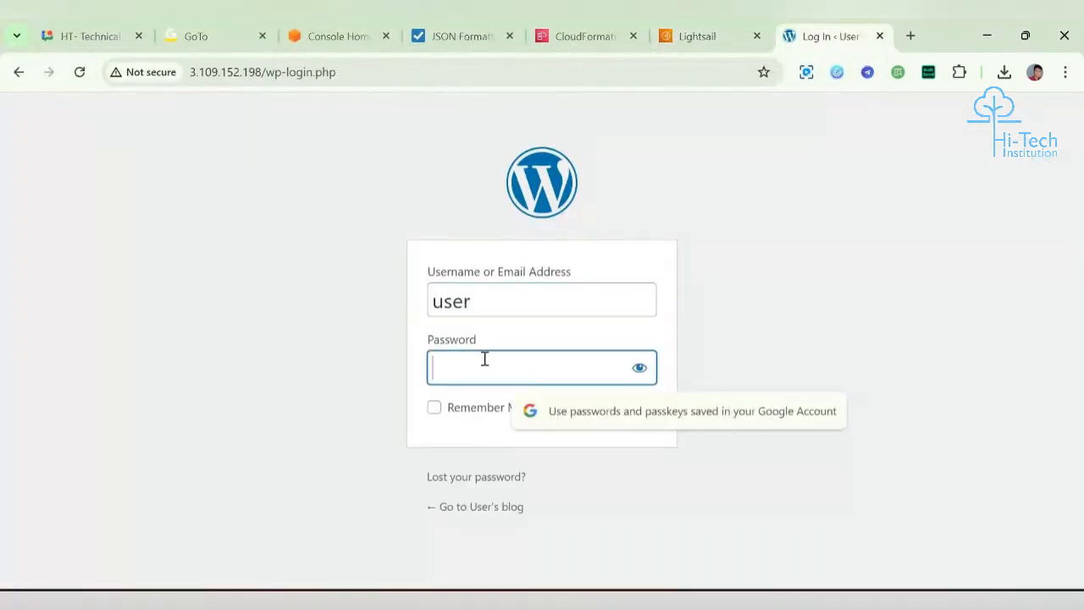
pyautogui.hotkey('ctrl', 'v')
pyautogui.click(639, 367)
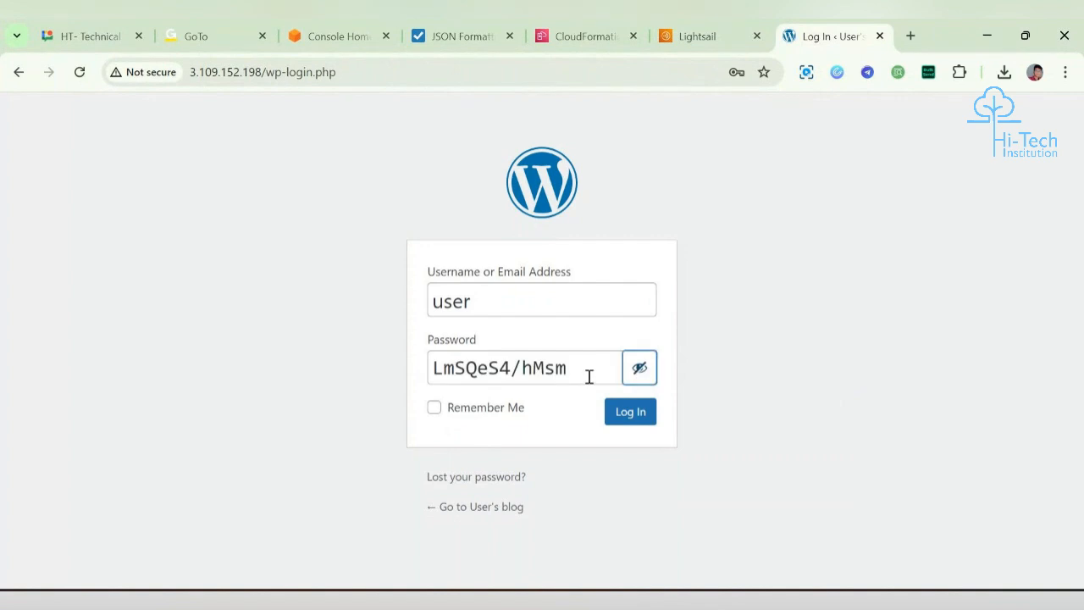
pyautogui.click(622, 411)
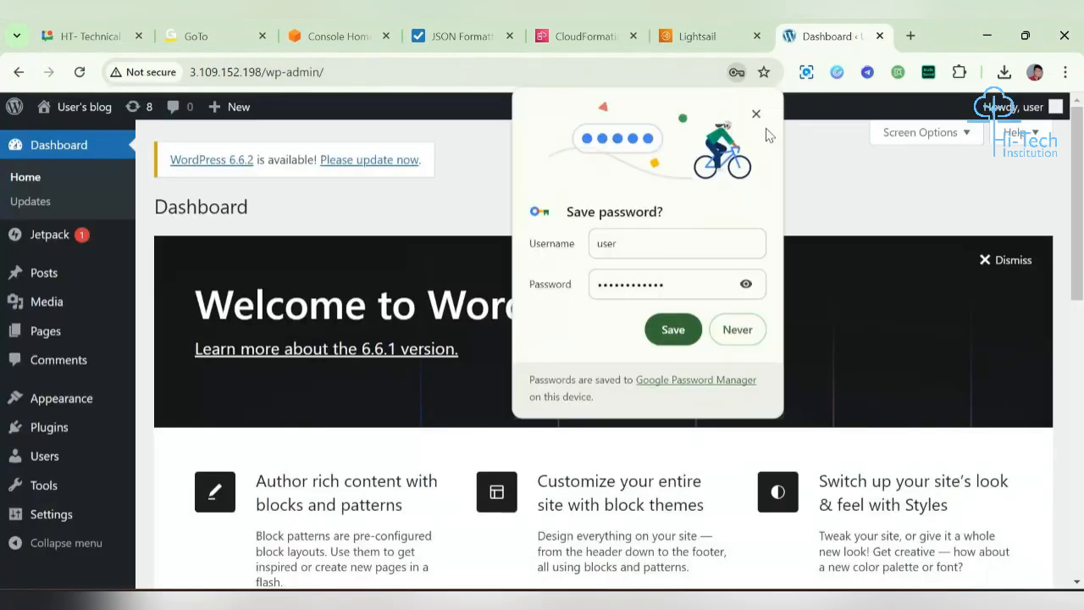
pyautogui.click(755, 114)
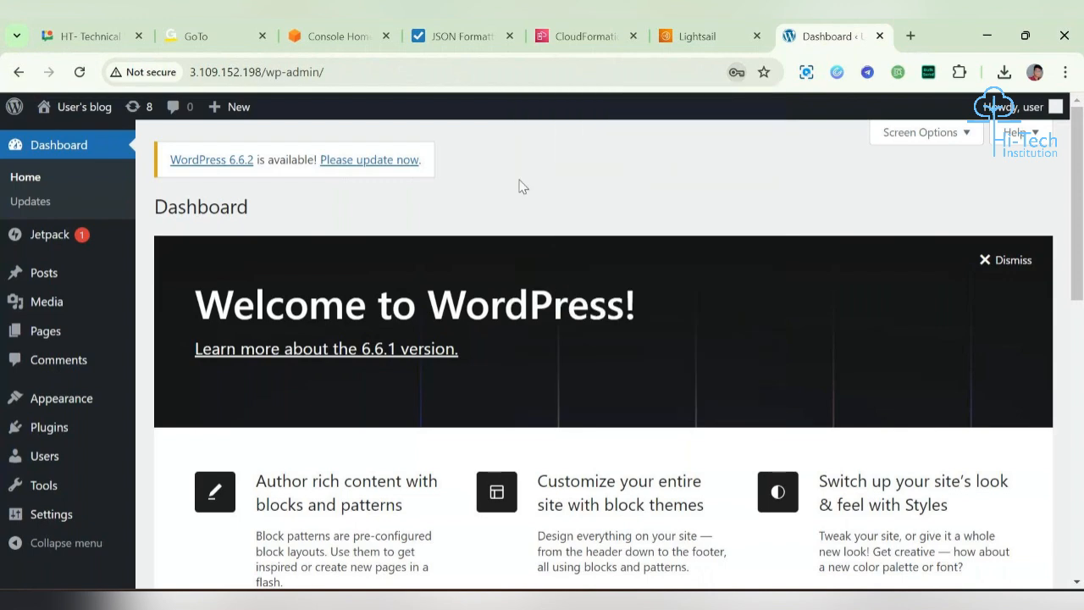
# Step: Open the site editor from the dashboard, start editing the Blog Home template and dismiss the welcome guide
pyautogui.scroll(-3, 556, 249)
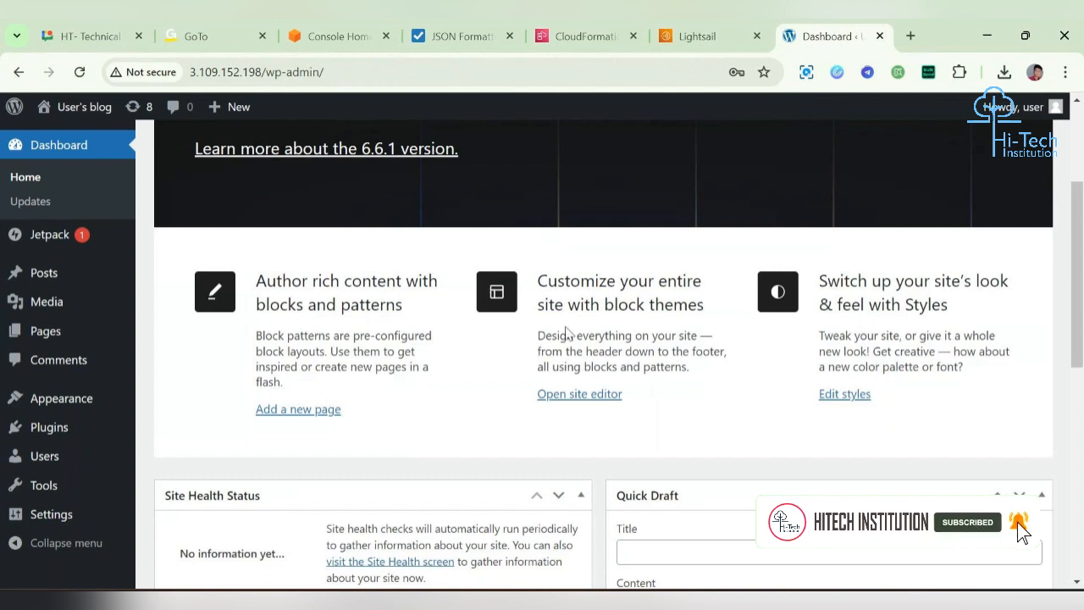
pyautogui.click(579, 398)
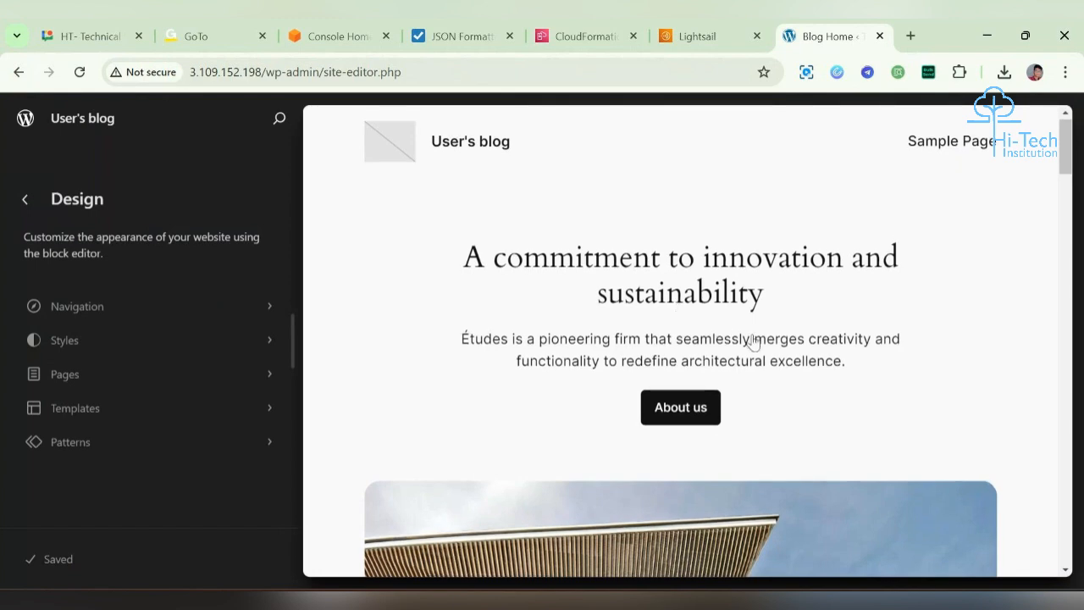
pyautogui.scroll(-1, 752, 341)
pyautogui.scroll(1, 753, 342)
pyautogui.click(667, 266)
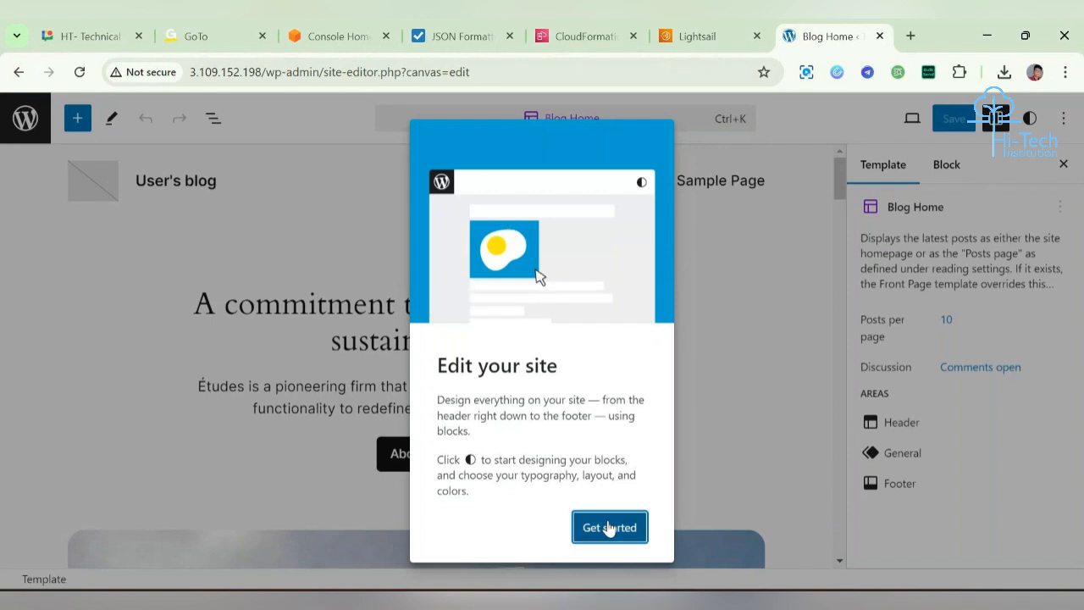
pyautogui.click(609, 527)
# Step: Replace the heading "A commitment to innovation and sustainability" with "Welcome to our"
pyautogui.click(367, 303)
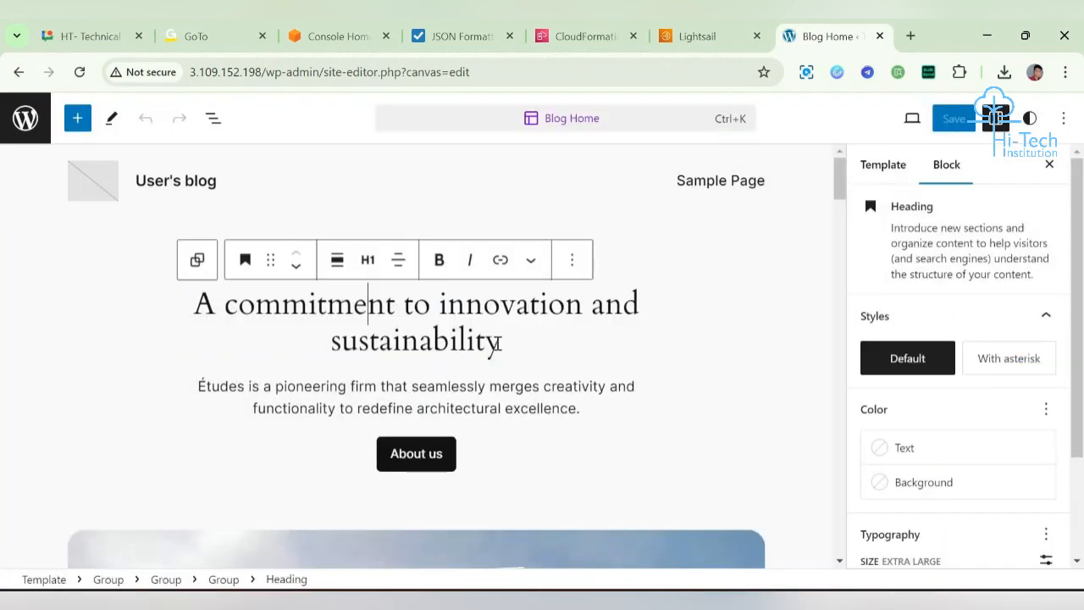
pyautogui.moveTo(500, 341); pyautogui.dragTo(176, 310)
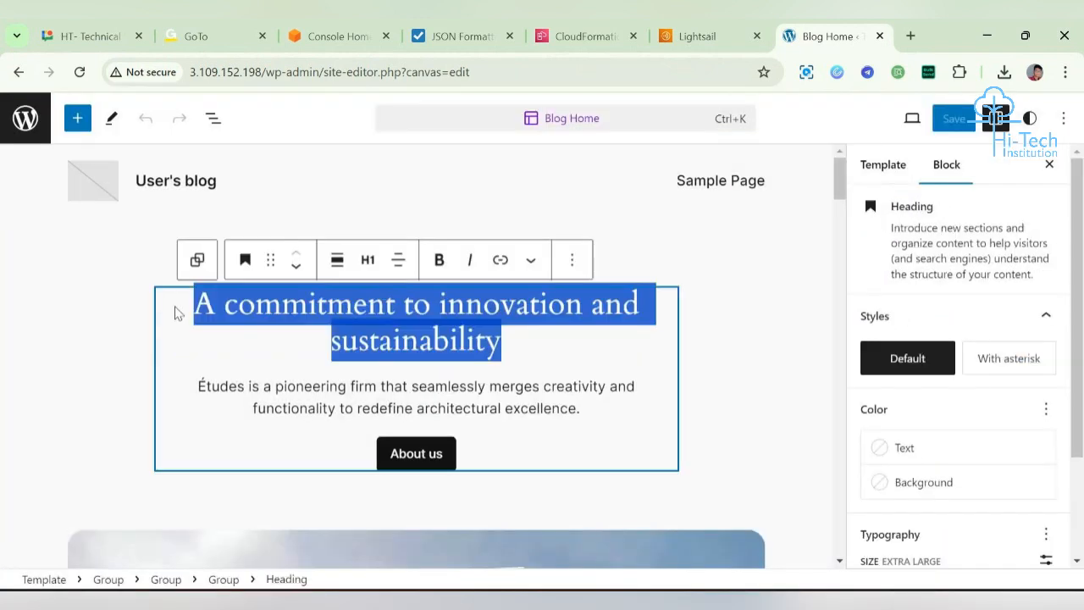
pyautogui.press('BackSpace')
pyautogui.write('Welc')
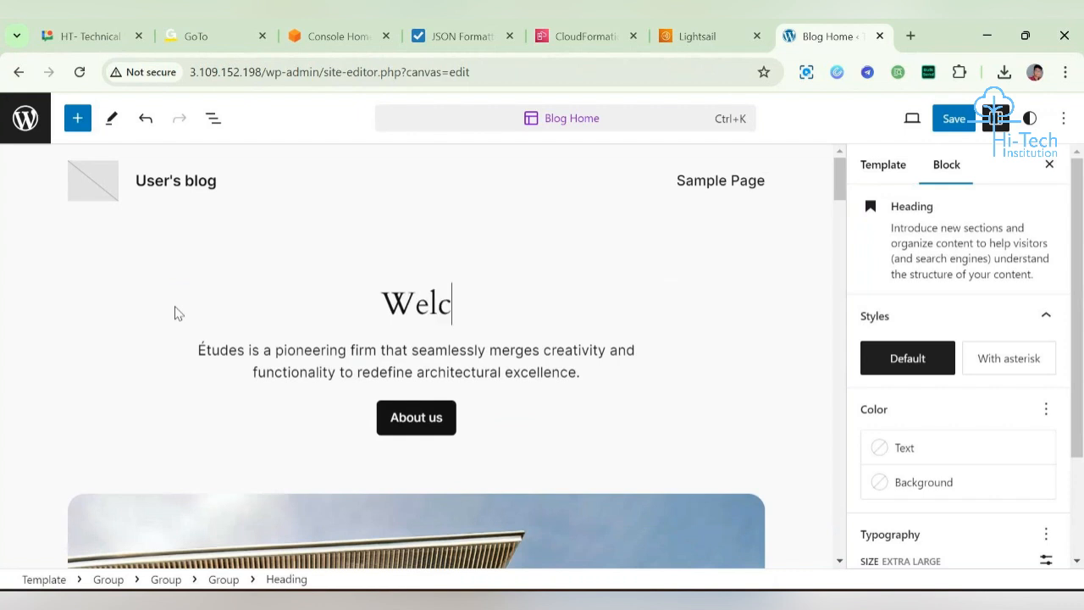
pyautogui.write('ome to our')
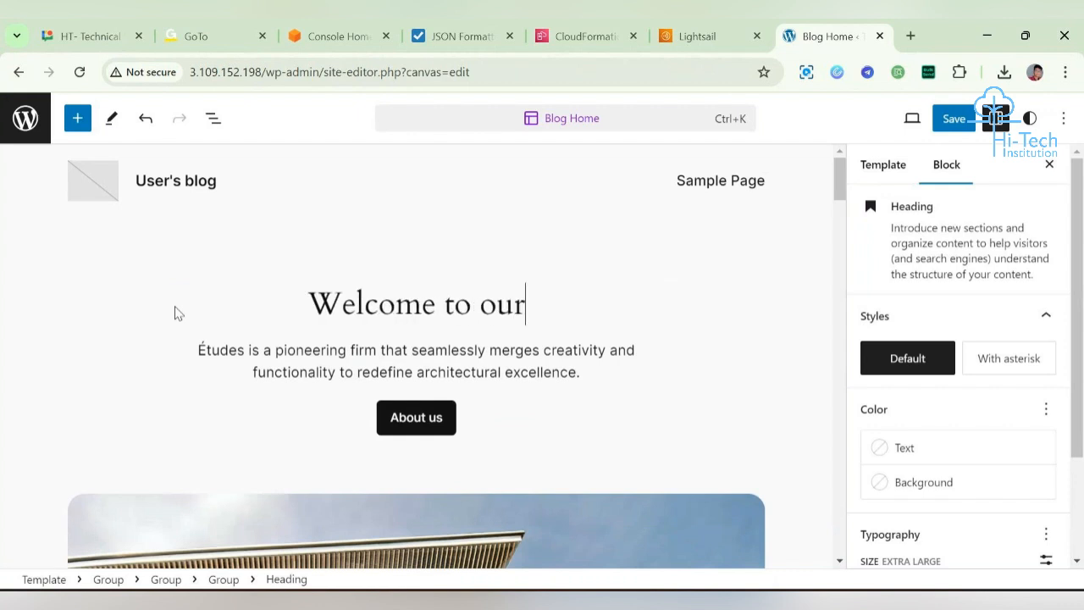
pyautogui.write(' azure ')
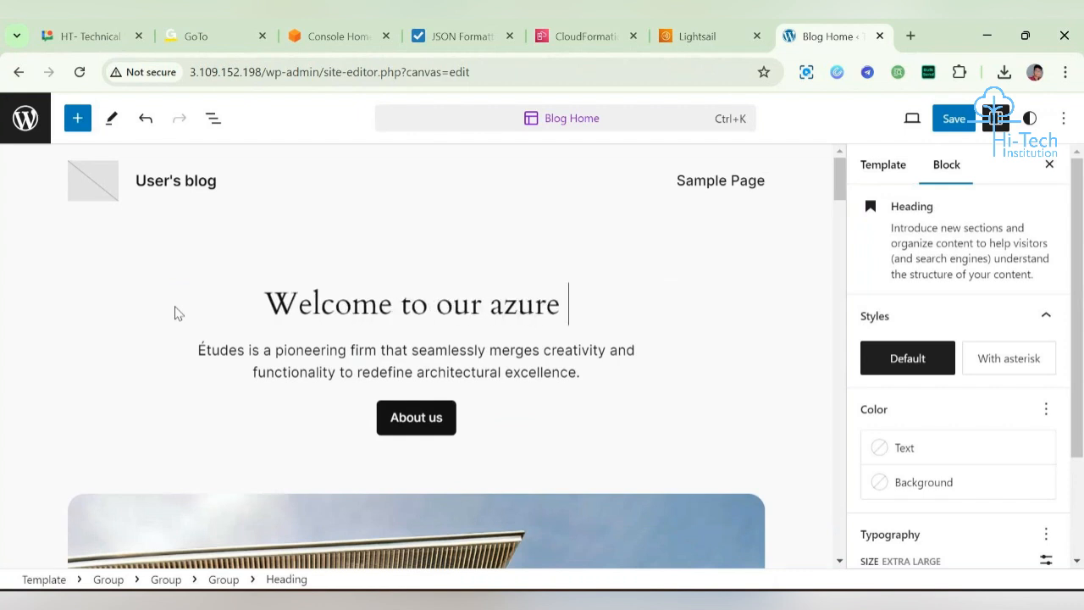
pyautogui.write('Lear')
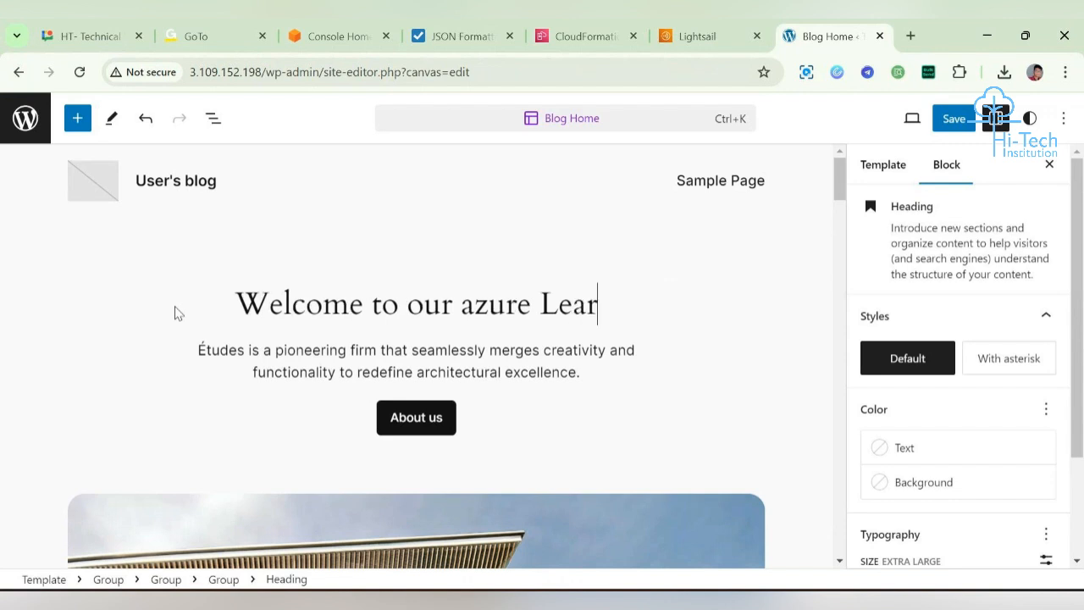
pyautogui.write('ning')
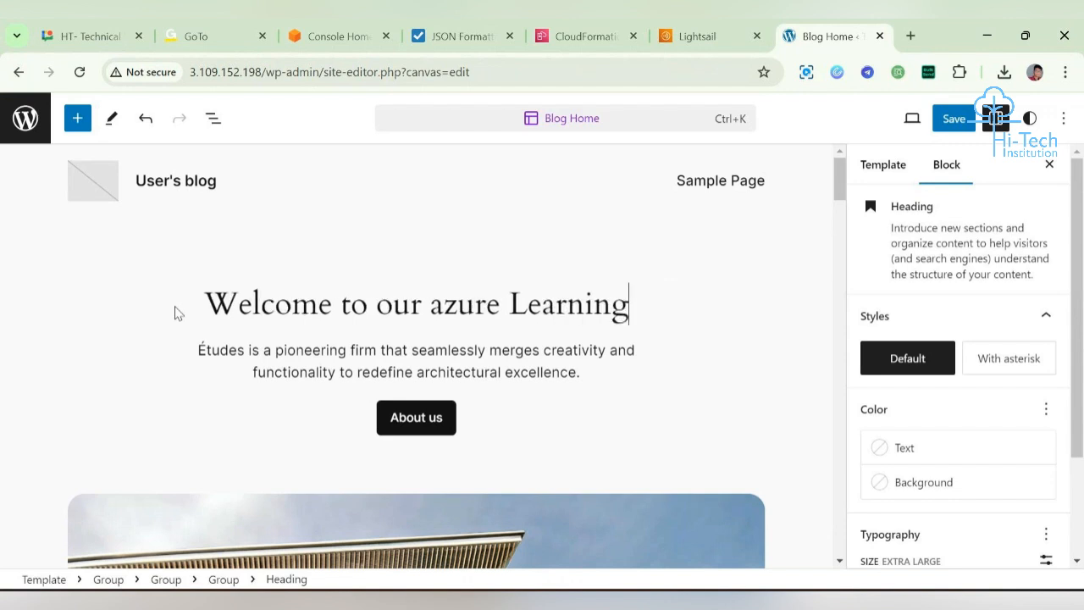
pyautogui.press('BackSpace')
pyautogui.press('BackSpace')
pyautogui.press('BackSpace')
pyautogui.press('BackSpace')
pyautogui.press('BackSpace')
pyautogui.press('BackSpace')
pyautogui.press('BackSpace')
pyautogui.press('BackSpace')
pyautogui.press('BackSpace')
pyautogui.press('BackSpace')
pyautogui.press('BackSpace')
pyautogui.press('BackSpace')
pyautogui.press('BackSpace')
pyautogui.press('BackSpace')
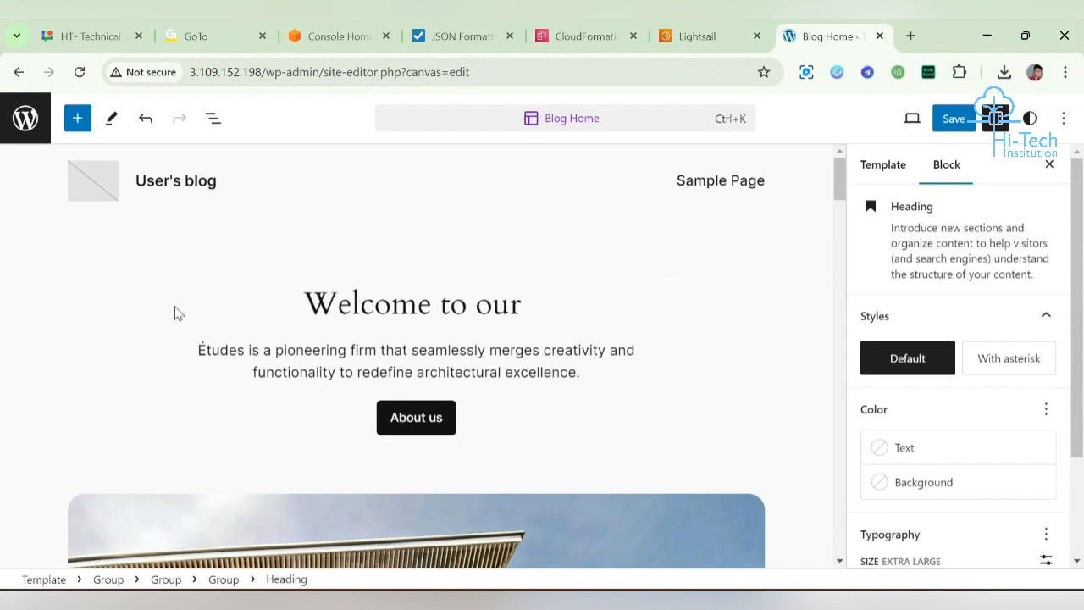
# Step: Add the word "Hitech" to the end of the welcome heading, with only its first letter capitalized
pyautogui.write('HItech')
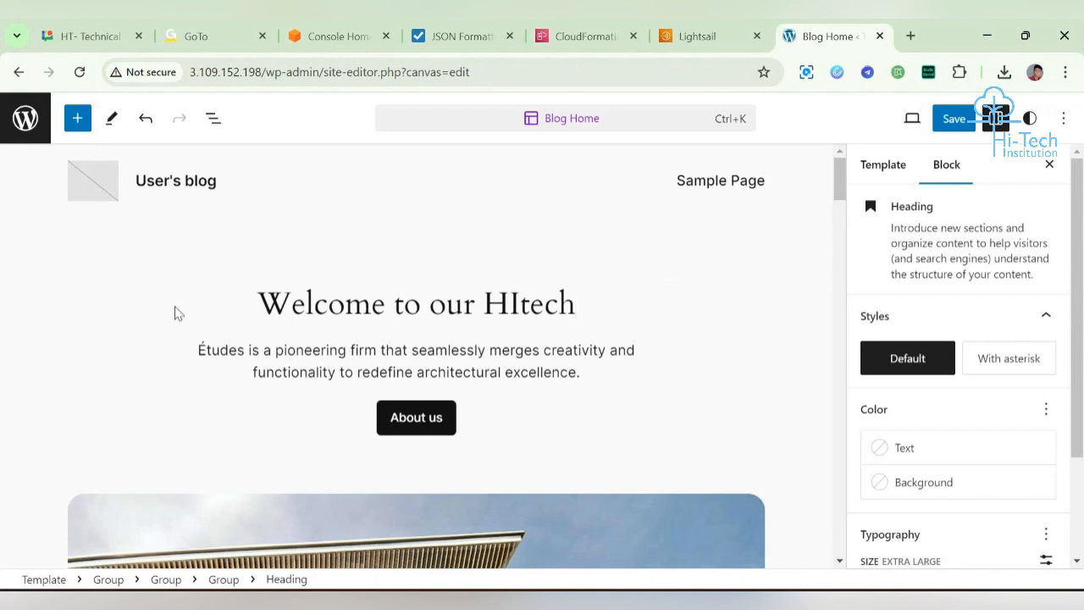
pyautogui.press('Left')
pyautogui.press('BackSpace')
pyautogui.write('i')
pyautogui.press('Right')
pyautogui.press('Right')
pyautogui.press('Right')
pyautogui.press('Right')
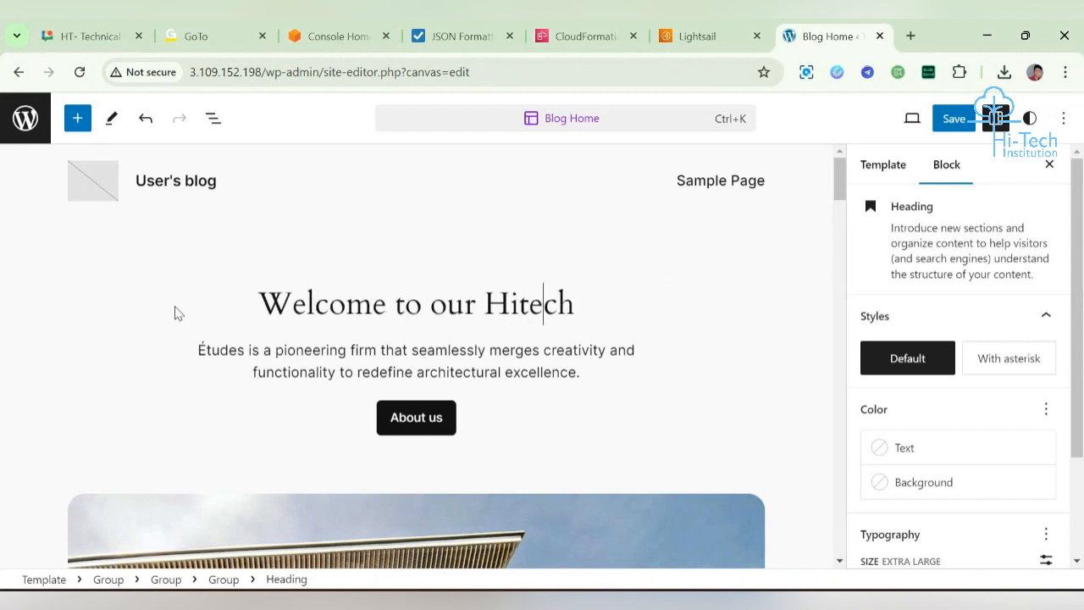
# Step: Extend the heading after "Hitech" with the words "Institution Channel"
pyautogui.click(174, 317)
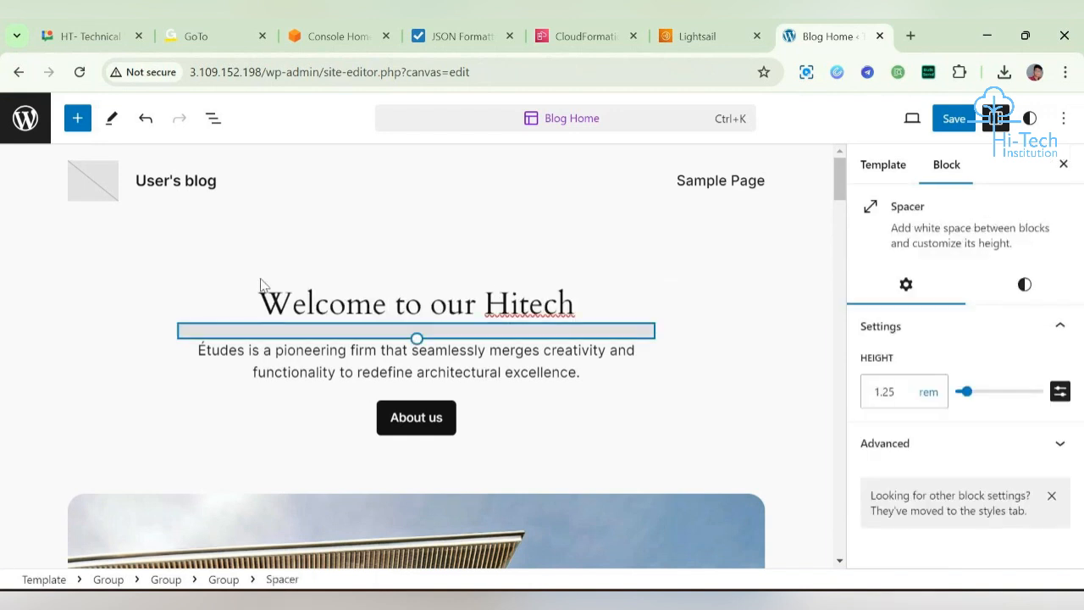
pyautogui.click(521, 302)
pyautogui.click(590, 302)
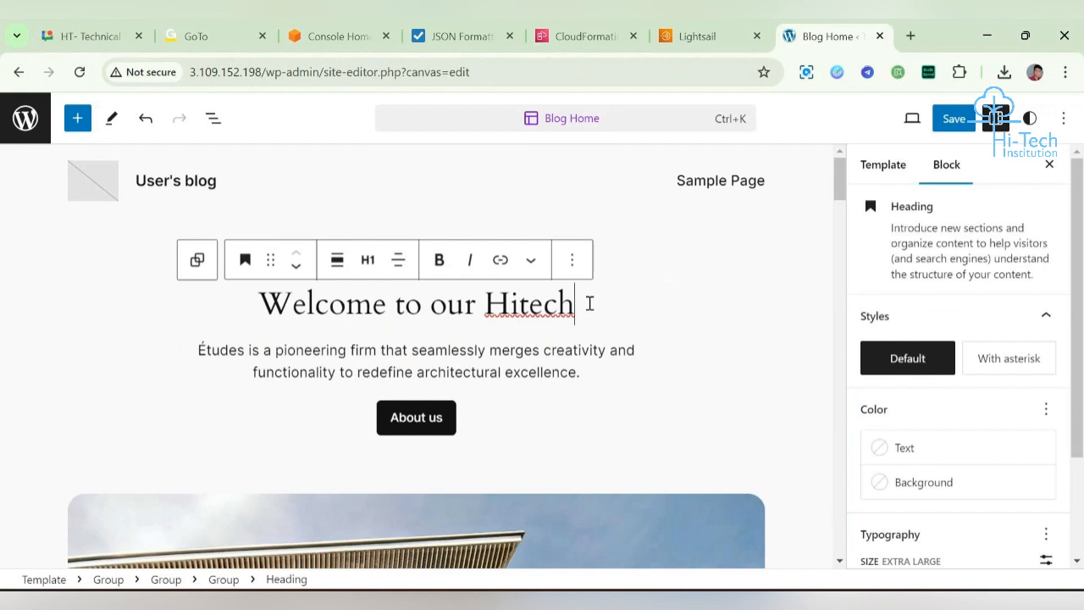
pyautogui.write('Institu')
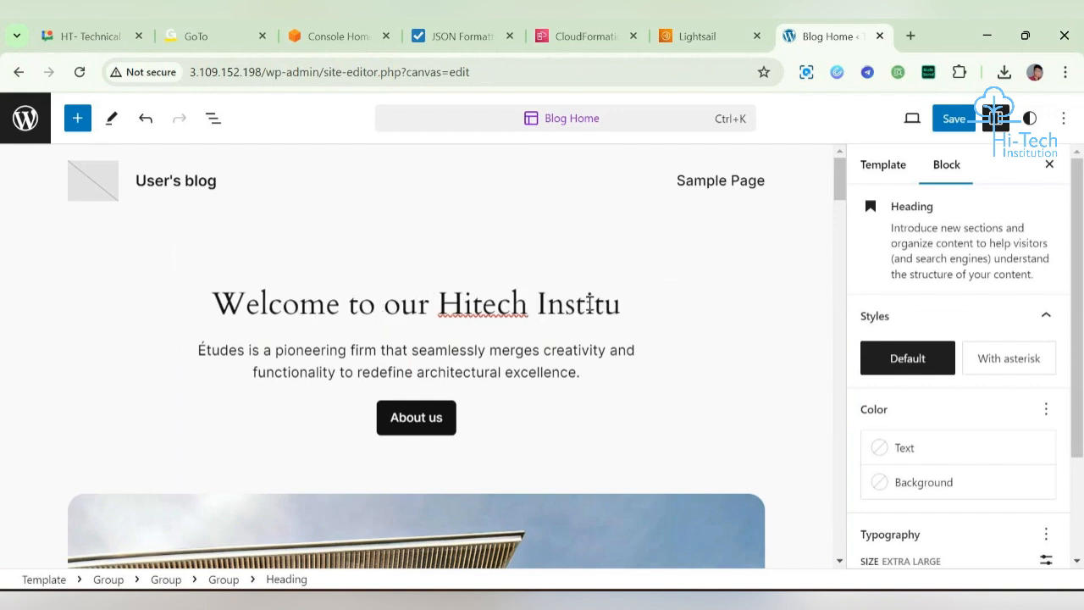
pyautogui.write('tion C')
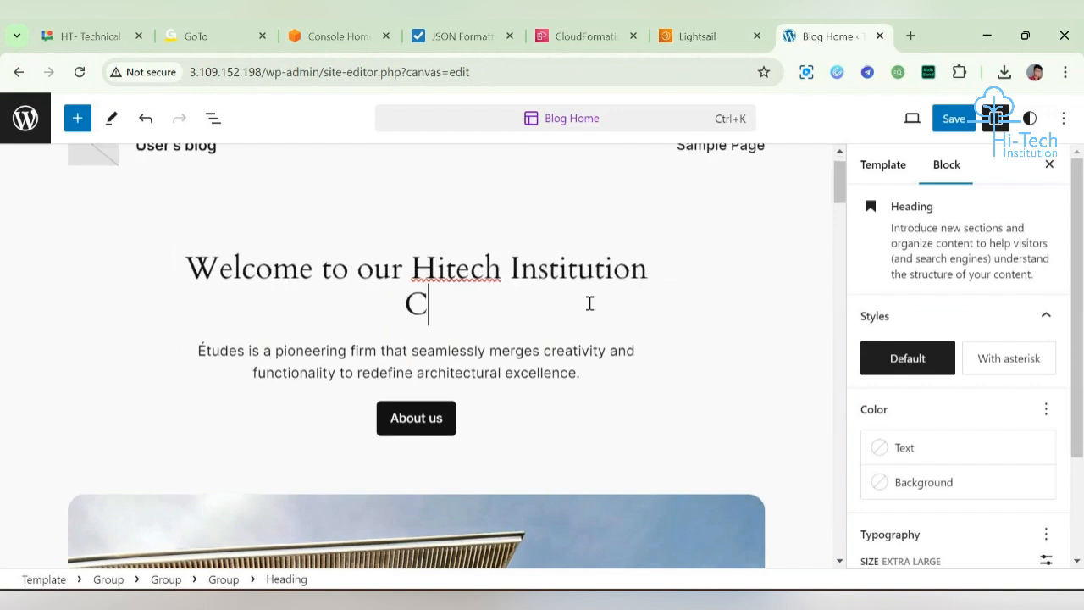
pyautogui.write('hanell')
pyautogui.press('BackSpace')
pyautogui.press('BackSpace')
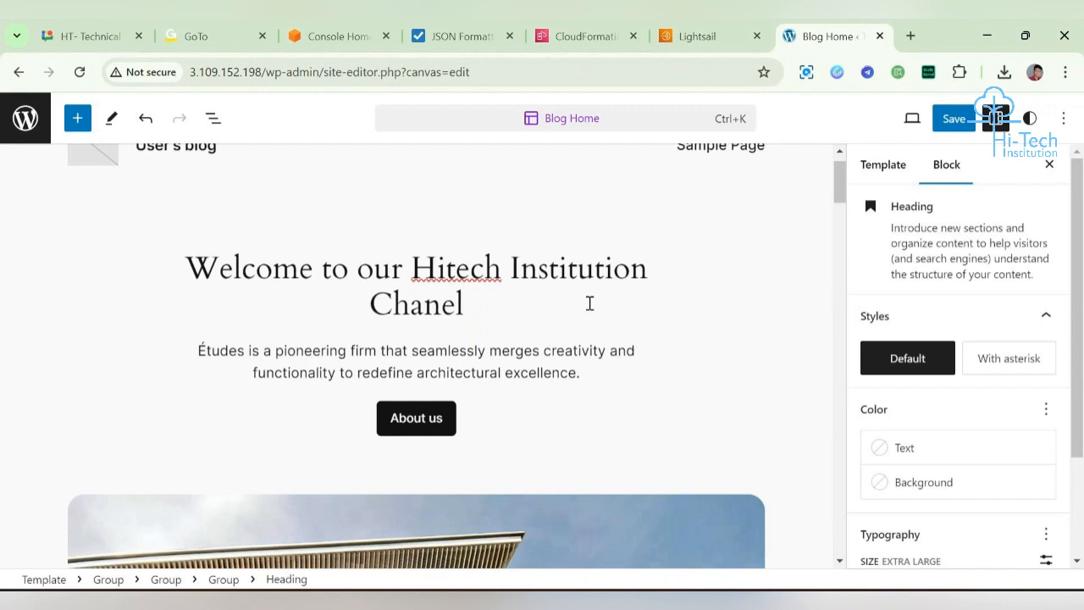
pyautogui.press('BackSpace')
pyautogui.write('ne')
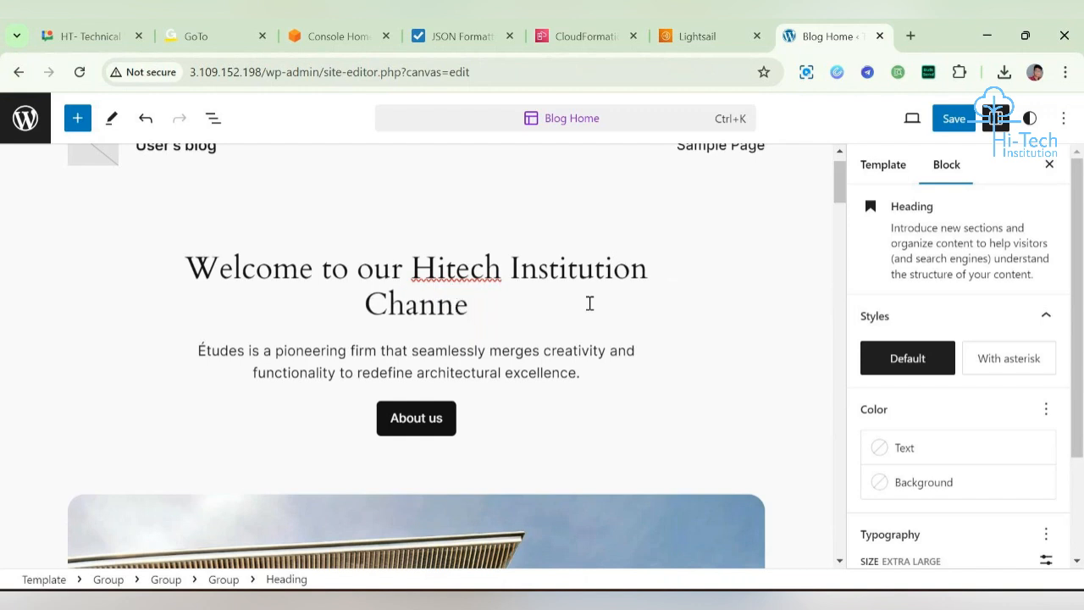
pyautogui.write('l')
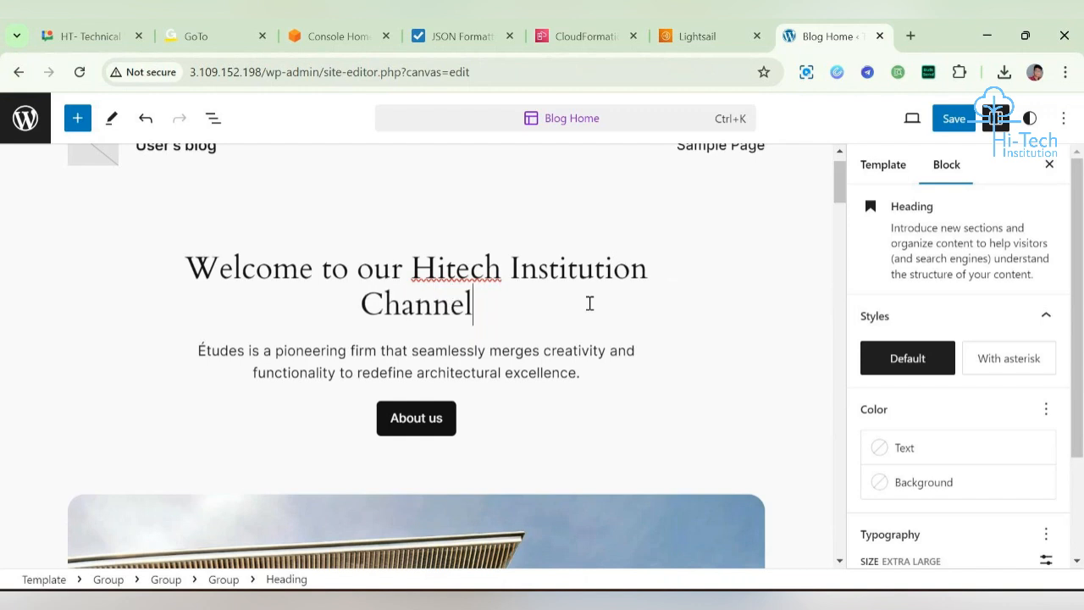
# Step: Insert a hyphen in the heading so that "Hitech" reads "Hi-tech"
pyautogui.click(450, 265)
pyautogui.write('-')
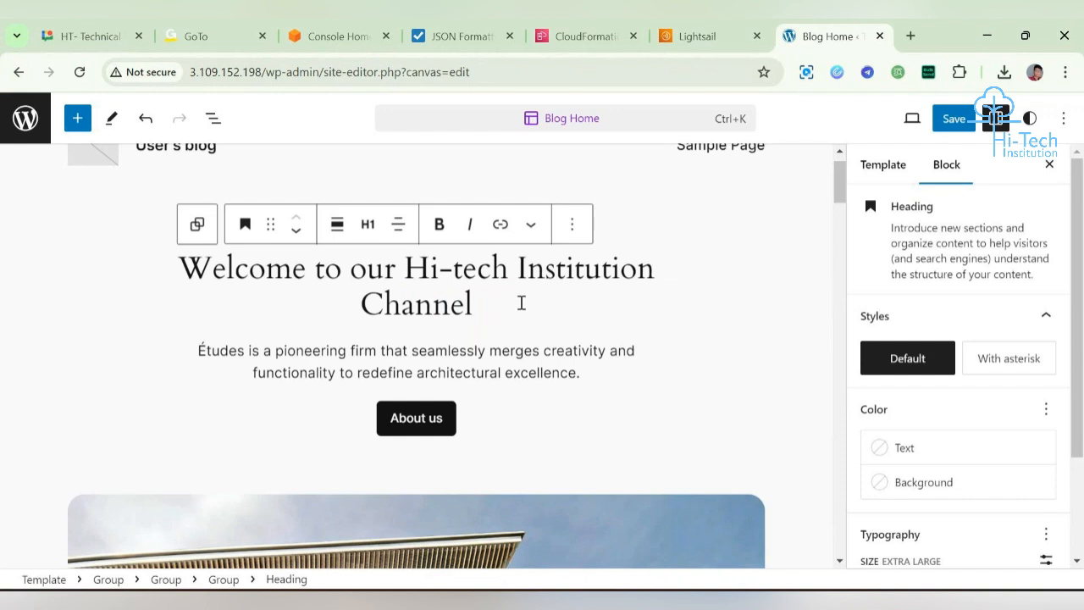
pyautogui.scroll(1, 551, 272)
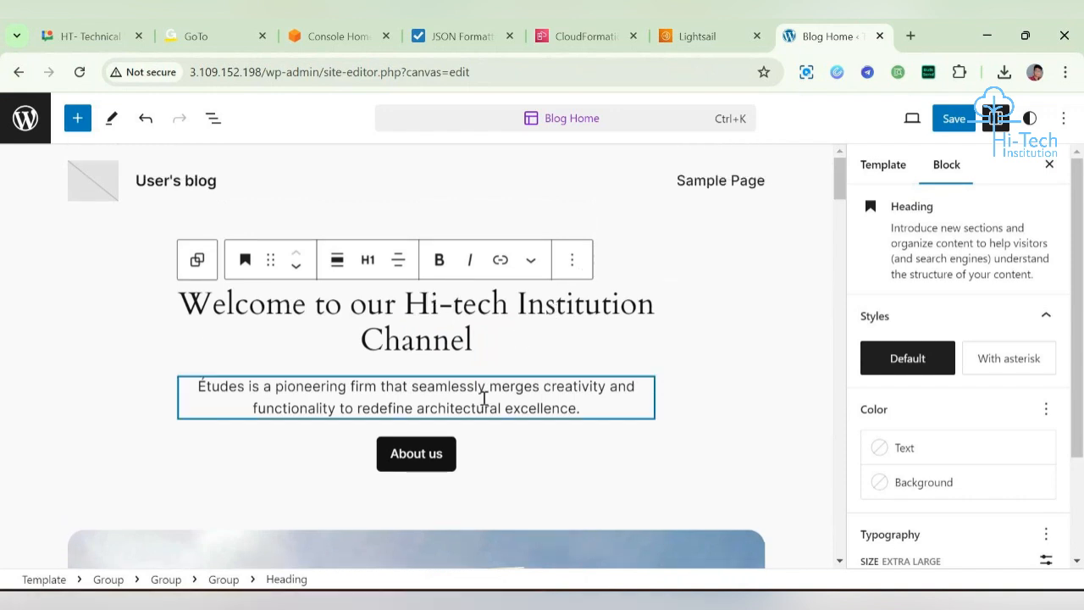
# Step: Delete the text of the paragraph about Études beneath the welcome heading
pyautogui.tripleClick(491, 387)
pyautogui.press('BackSpace')
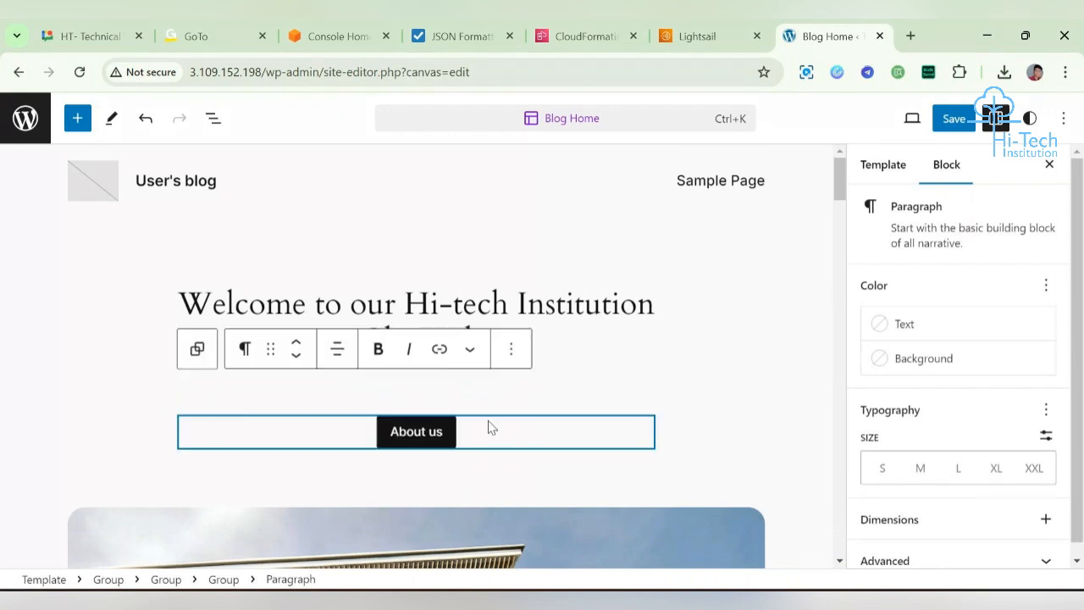
pyautogui.click(605, 408)
# Step: Remove the page list showing "Sample Page" from the navigation in the site header
pyautogui.click(720, 180)
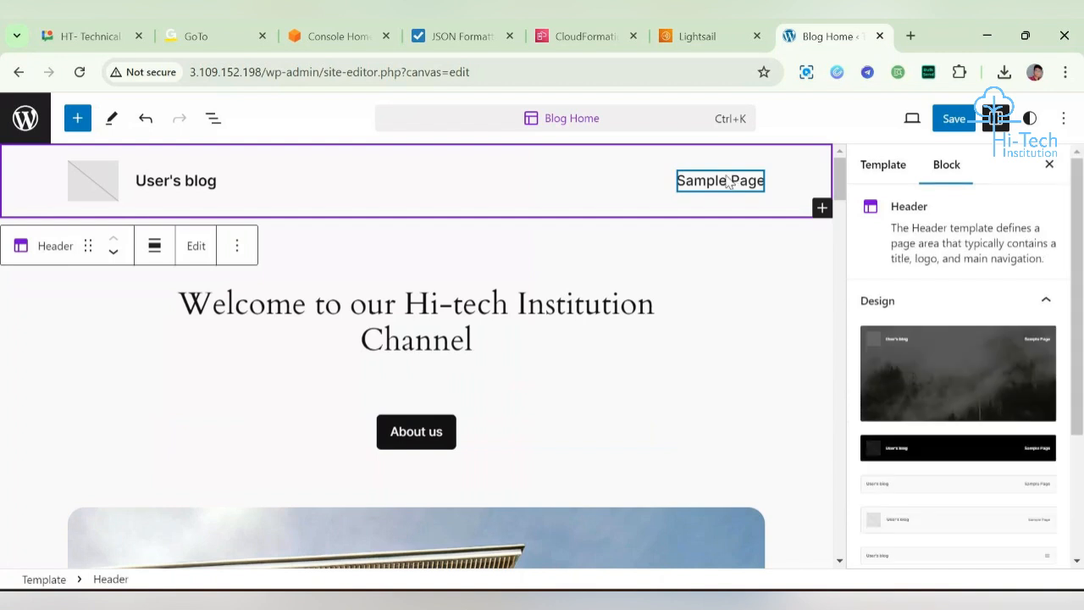
pyautogui.click(727, 181)
pyautogui.click(727, 181)
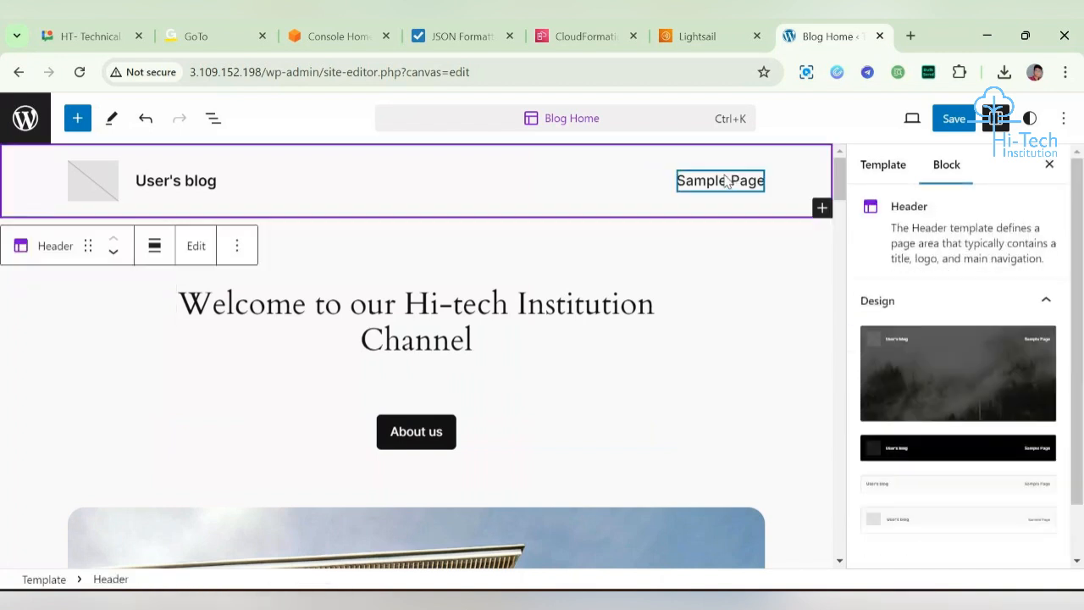
pyautogui.doubleClick(713, 184)
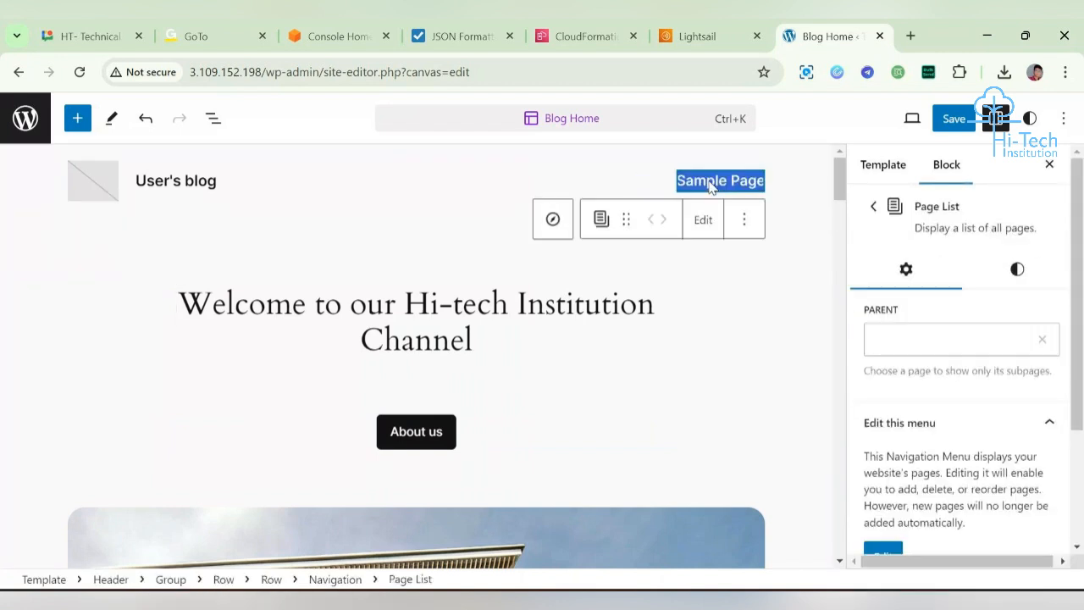
pyautogui.press('Delete')
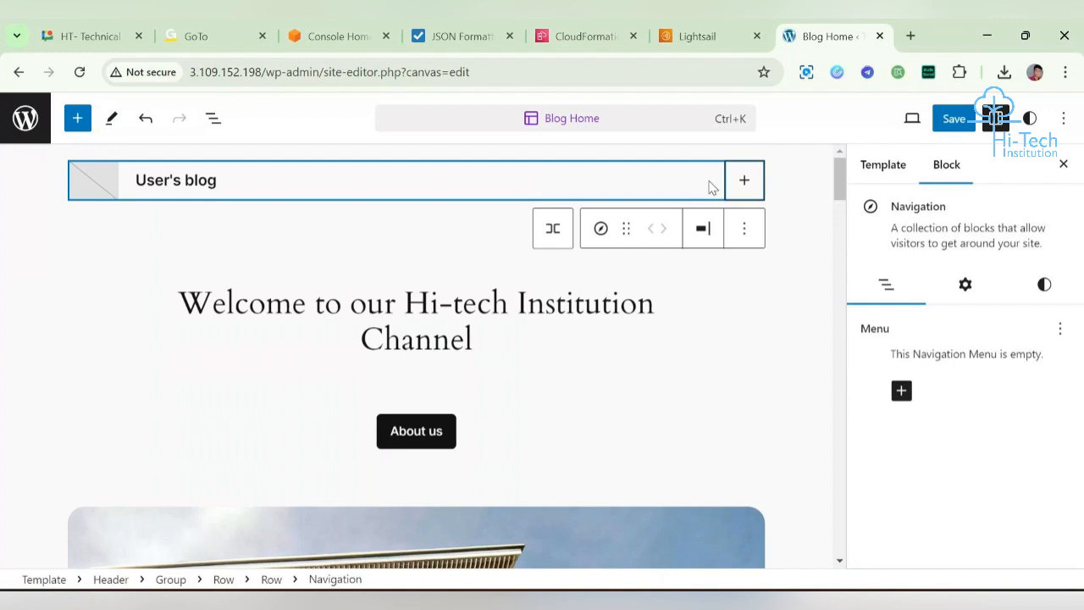
pyautogui.scroll(-4, 709, 186)
pyautogui.scroll(4, 709, 187)
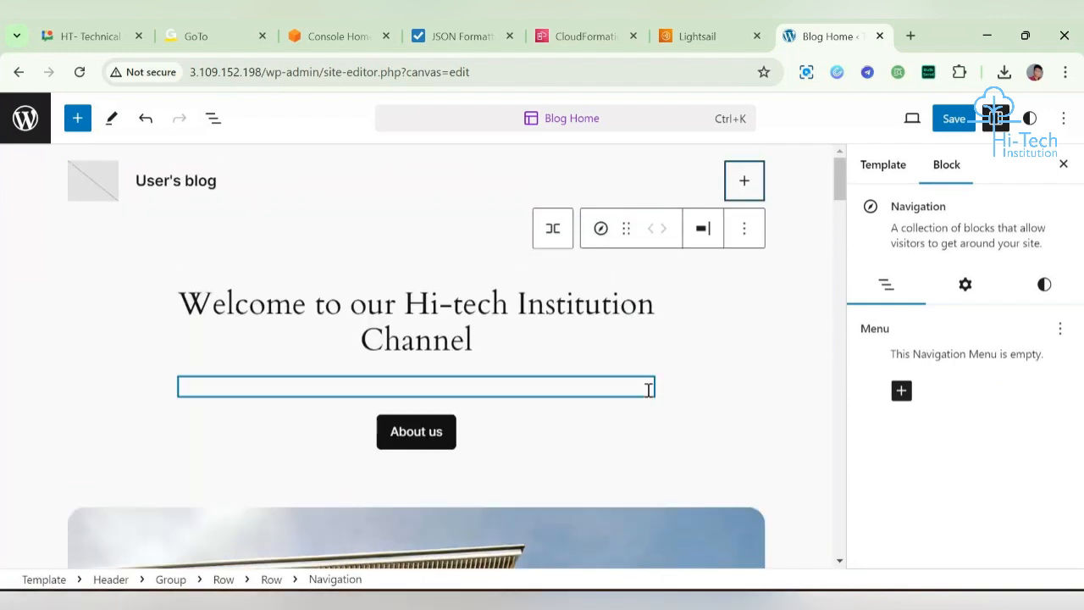
# Step: Save the changes to both the Blog Home template and the Navigation menu
pyautogui.click(704, 409)
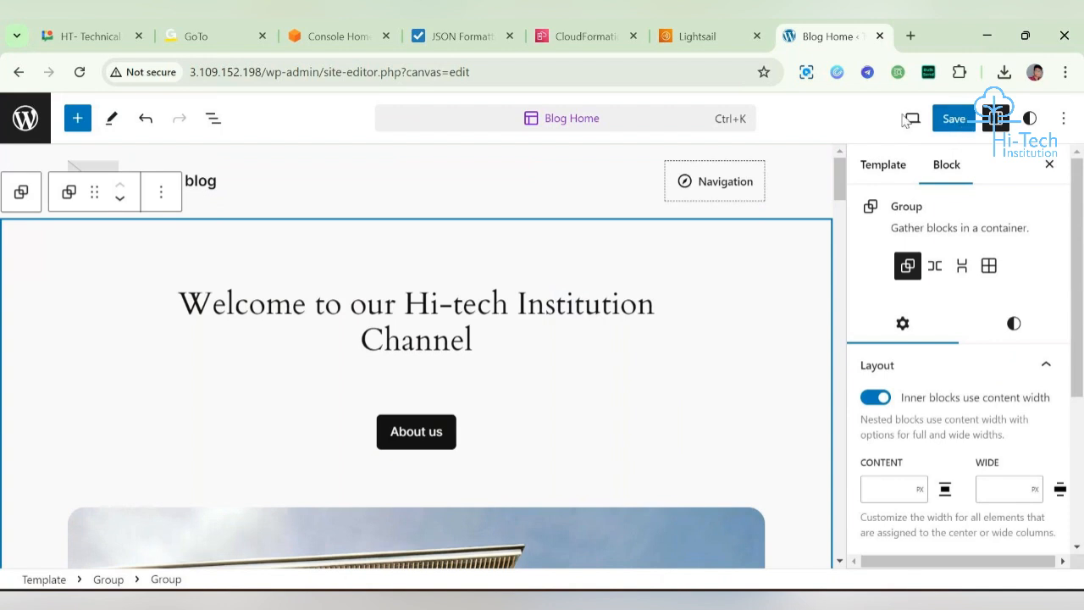
pyautogui.click(954, 119)
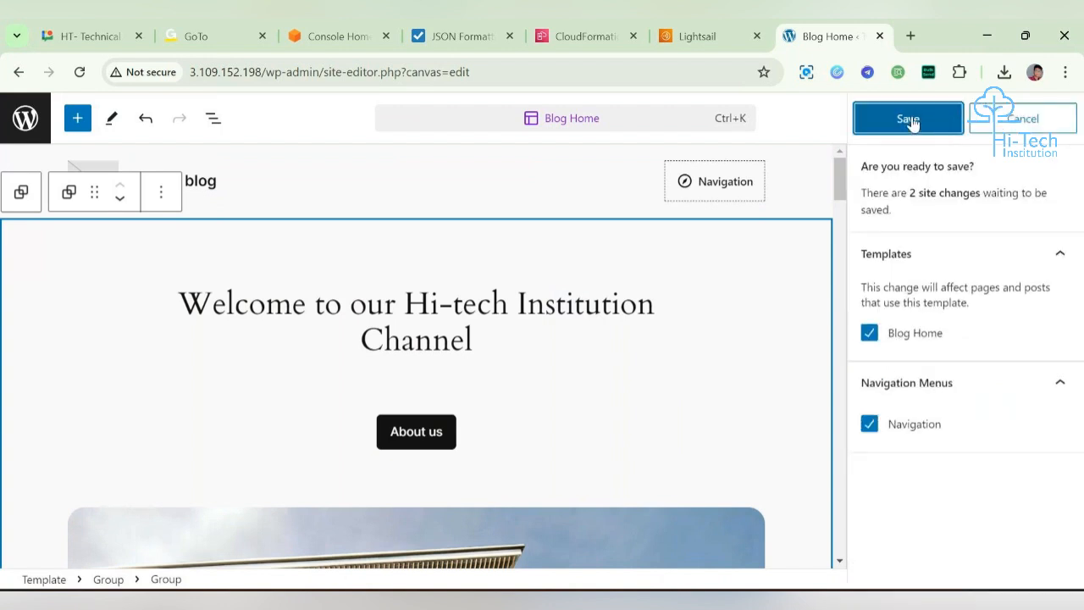
pyautogui.click(908, 120)
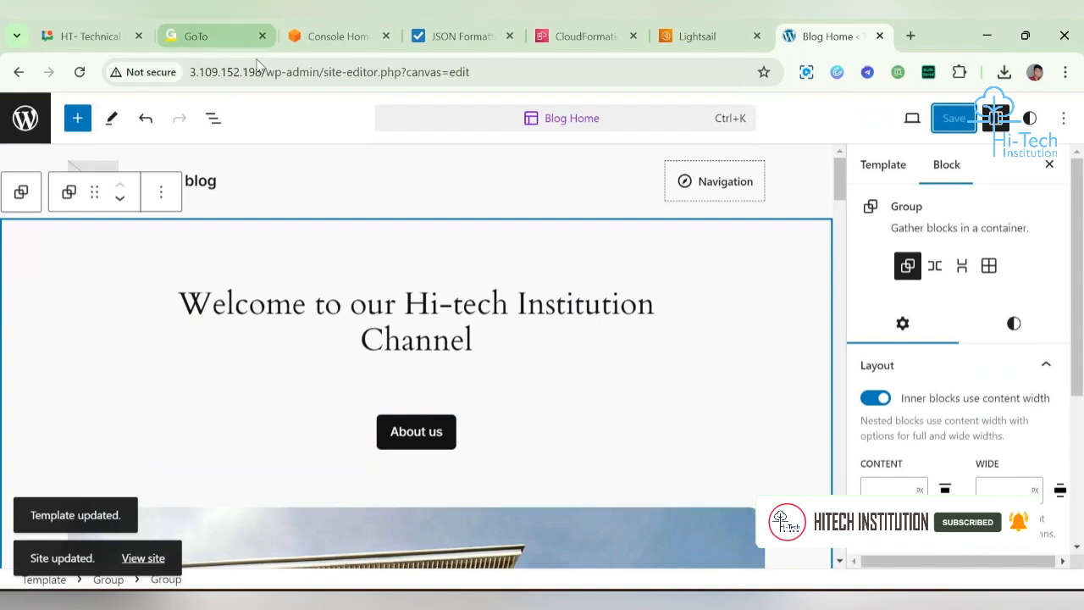
# Step: Copy the site's IP address 3.109.152.198 and open the public home page in a new browser tab
pyautogui.moveTo(261, 71); pyautogui.dragTo(157, 75)
pyautogui.hotkey('ctrl', 'c')
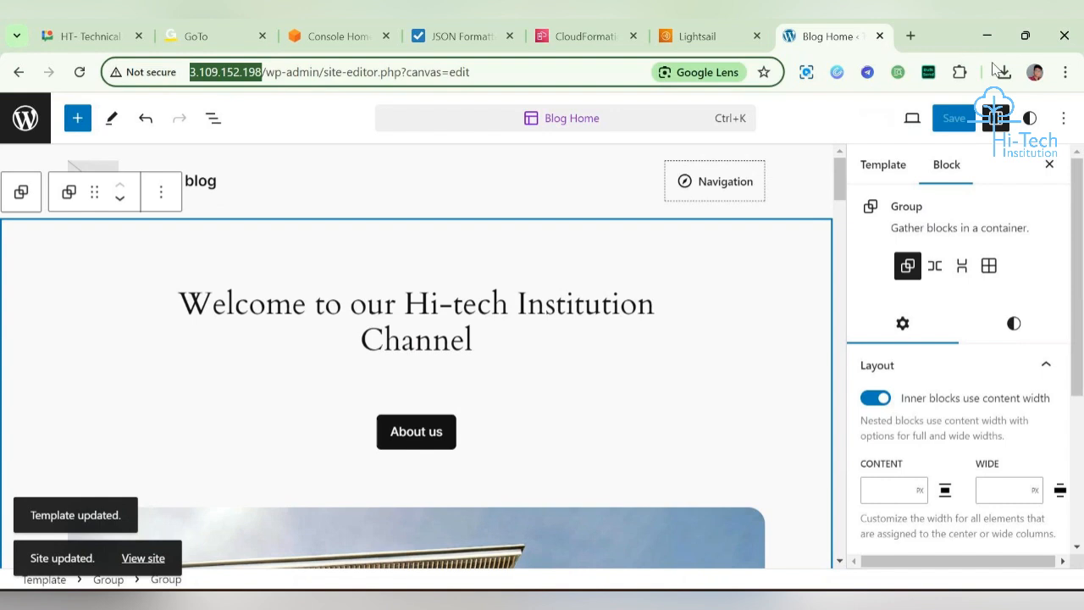
pyautogui.click(911, 36)
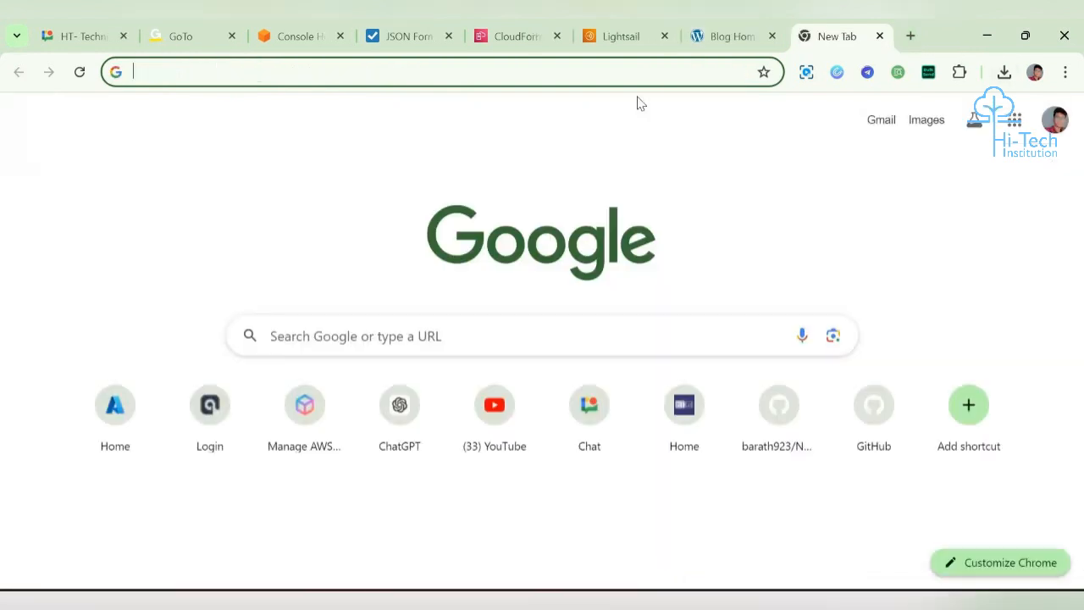
pyautogui.hotkey('ctrl', 'v')
pyautogui.press('Return')
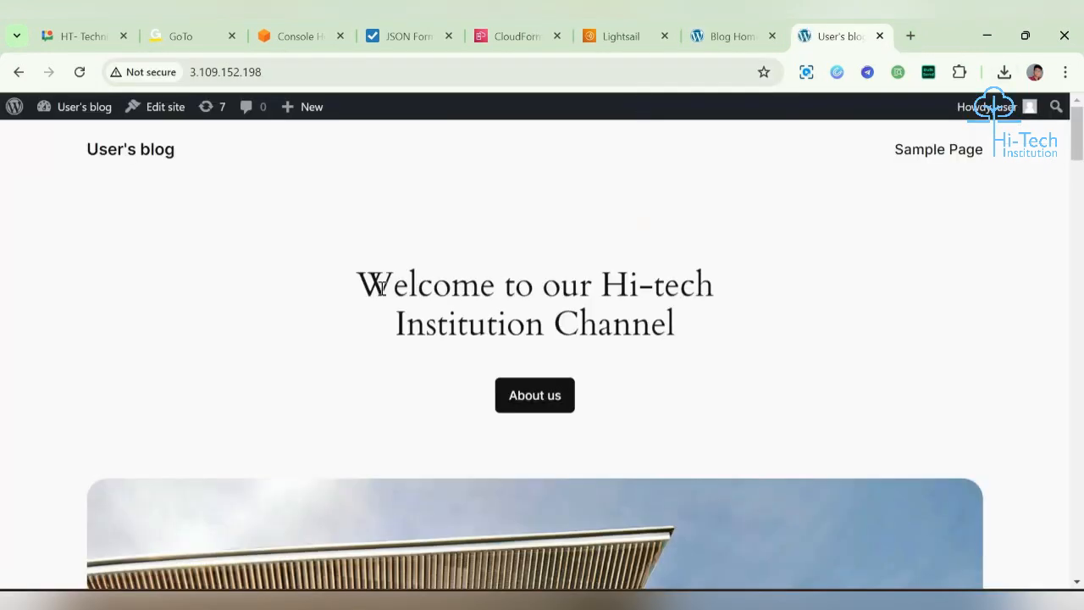
# Step: Check the welcome heading and the sections below it on the published home page
pyautogui.tripleClick(404, 285)
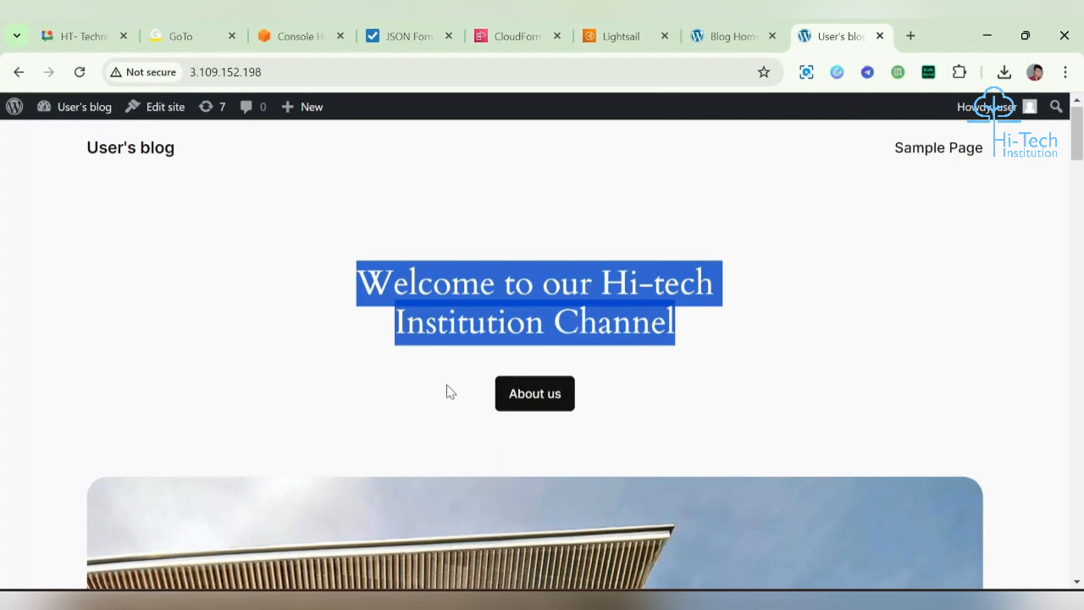
pyautogui.scroll(-7, 447, 389)
pyautogui.scroll(-9, 447, 387)
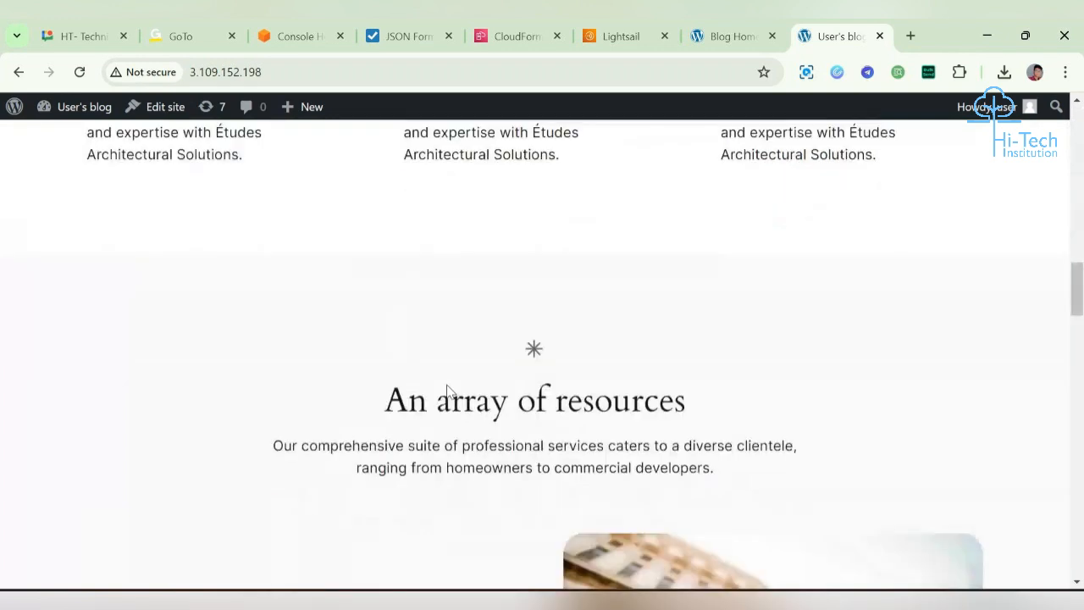
pyautogui.scroll(6, 448, 388)
pyautogui.scroll(10, 448, 386)
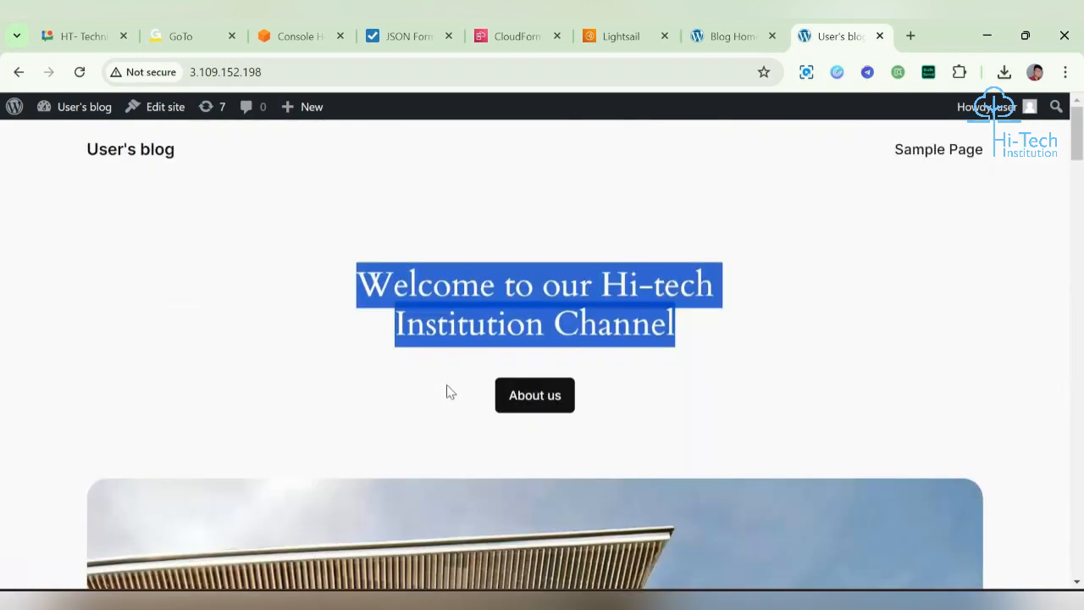
pyautogui.scroll(-4, 446, 384)
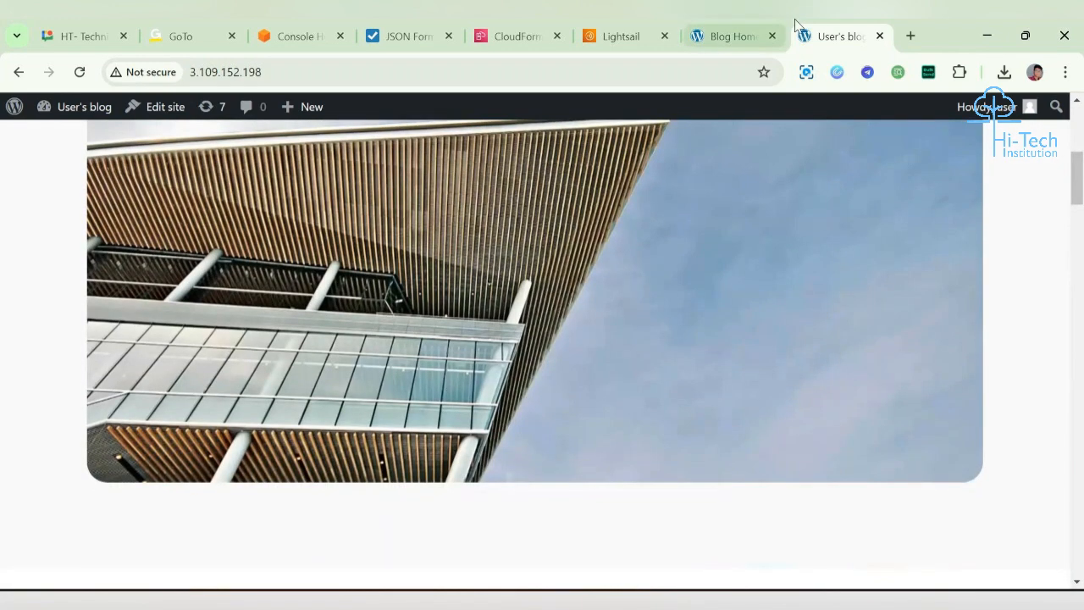
# Step: Return to the site editor, leave the Blog Home canvas, and browse the theme's style combinations and palettes
pyautogui.click(737, 33)
pyautogui.scroll(-3, 317, 264)
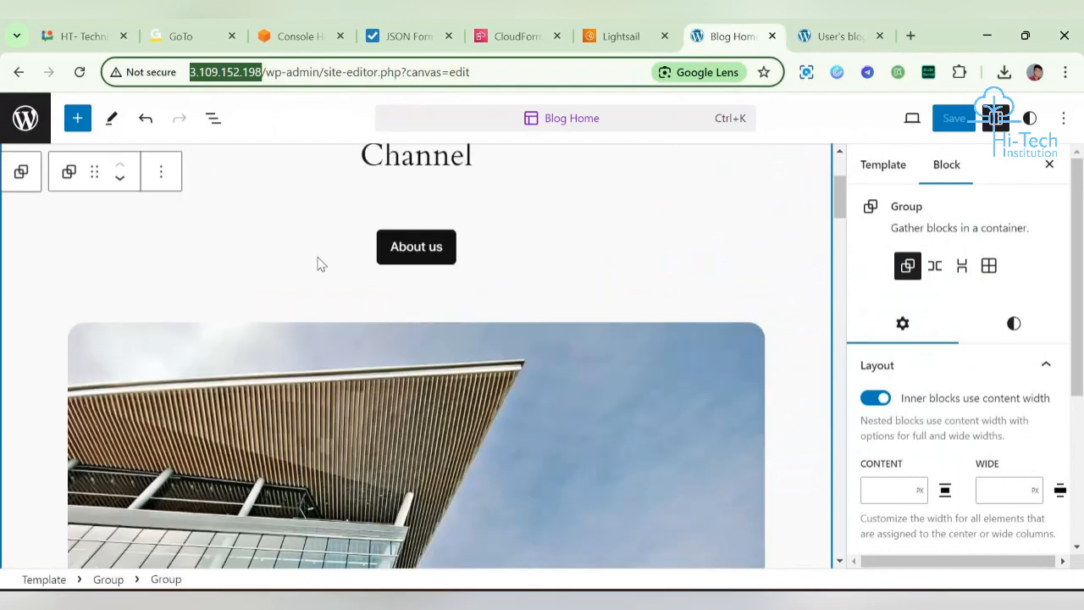
pyautogui.scroll(-1, 320, 264)
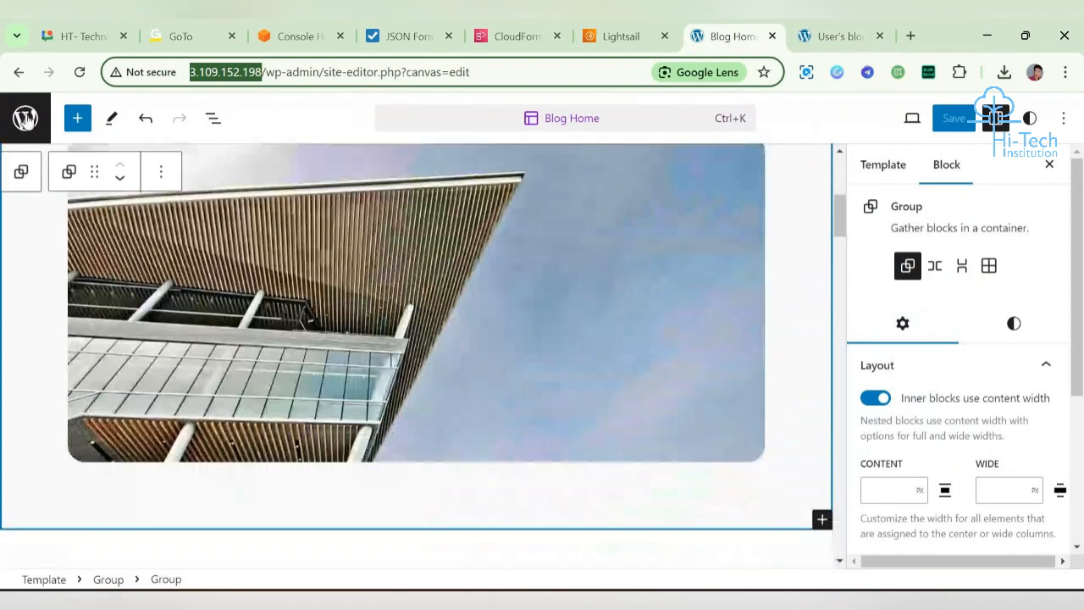
pyautogui.click(28, 122)
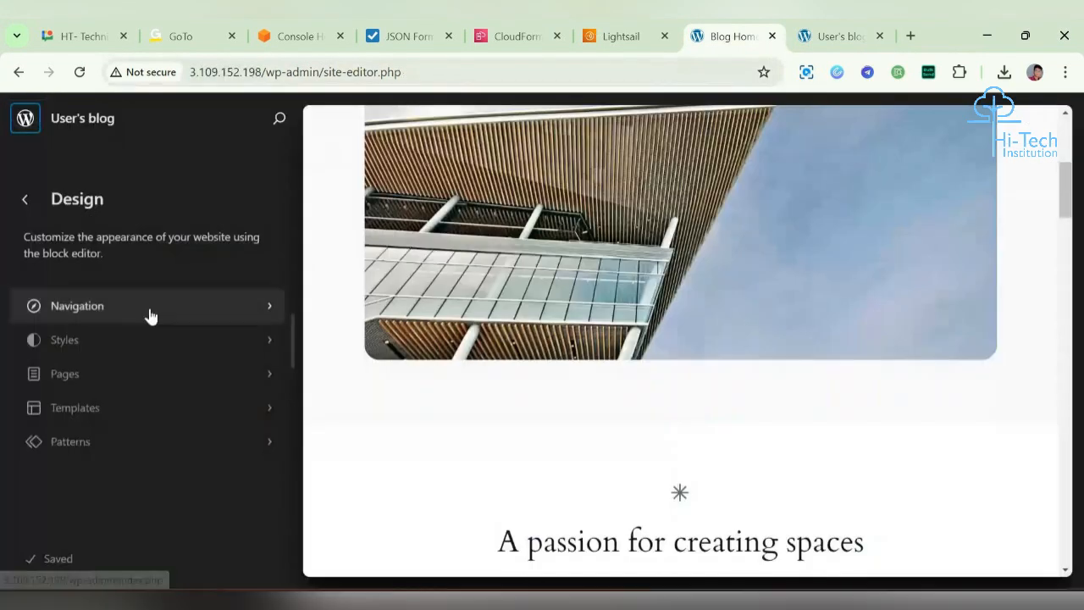
pyautogui.click(180, 346)
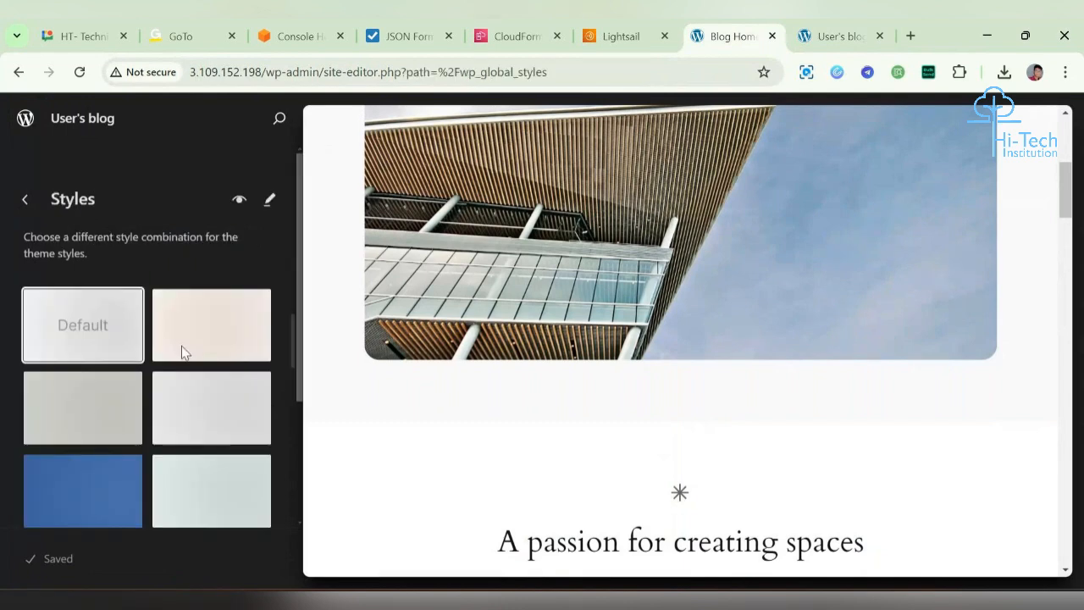
pyautogui.scroll(-3, 225, 483)
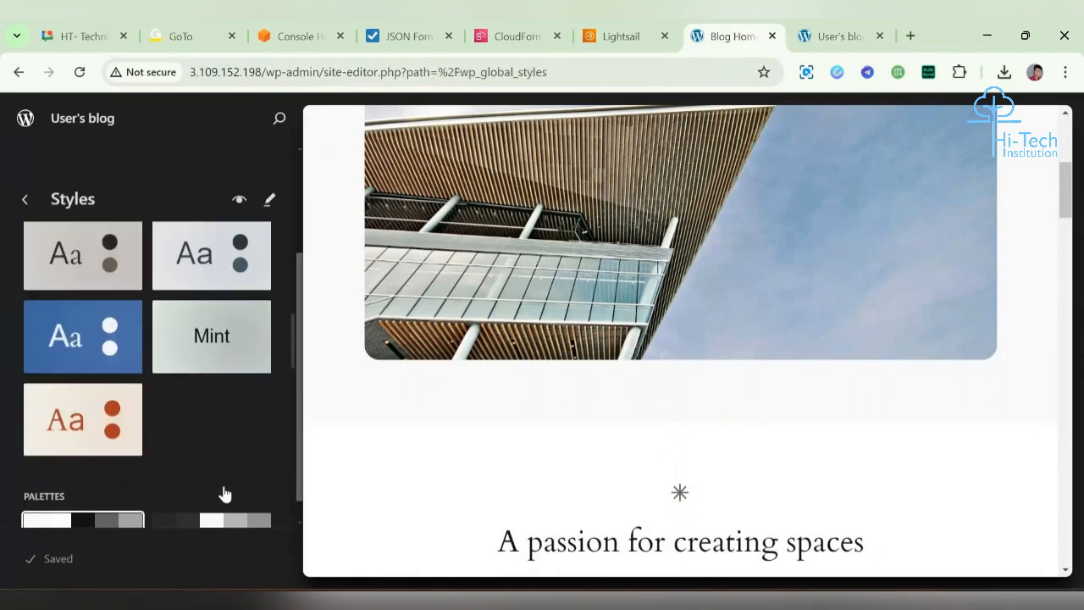